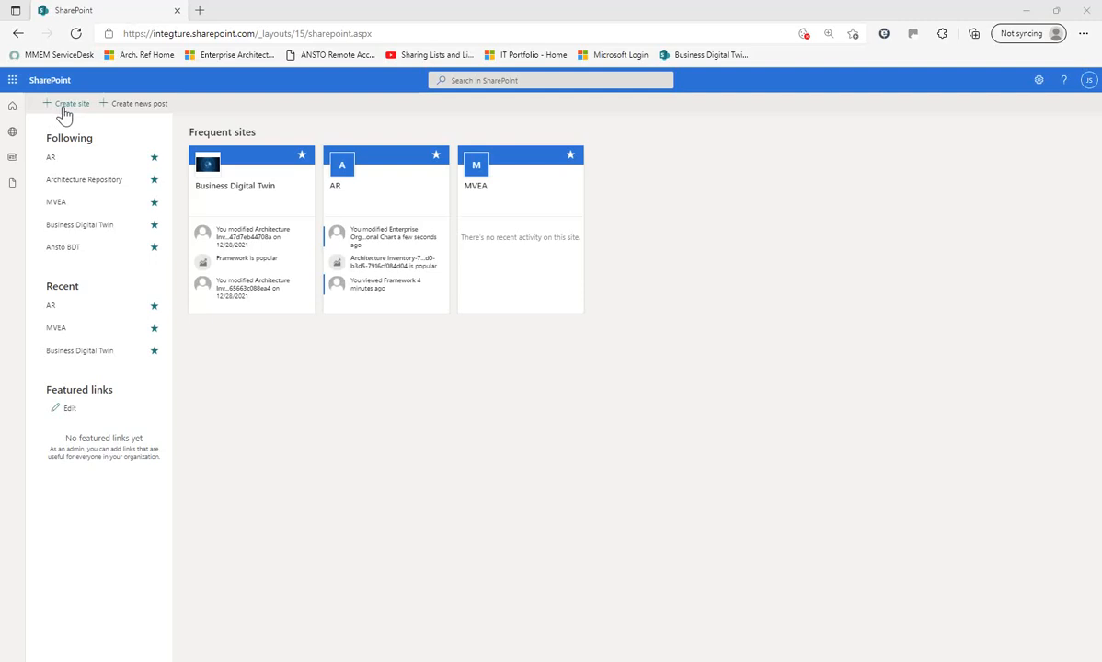
- Start a new communication site and name it Enterprise Architecture Repository
left_click(62, 108)
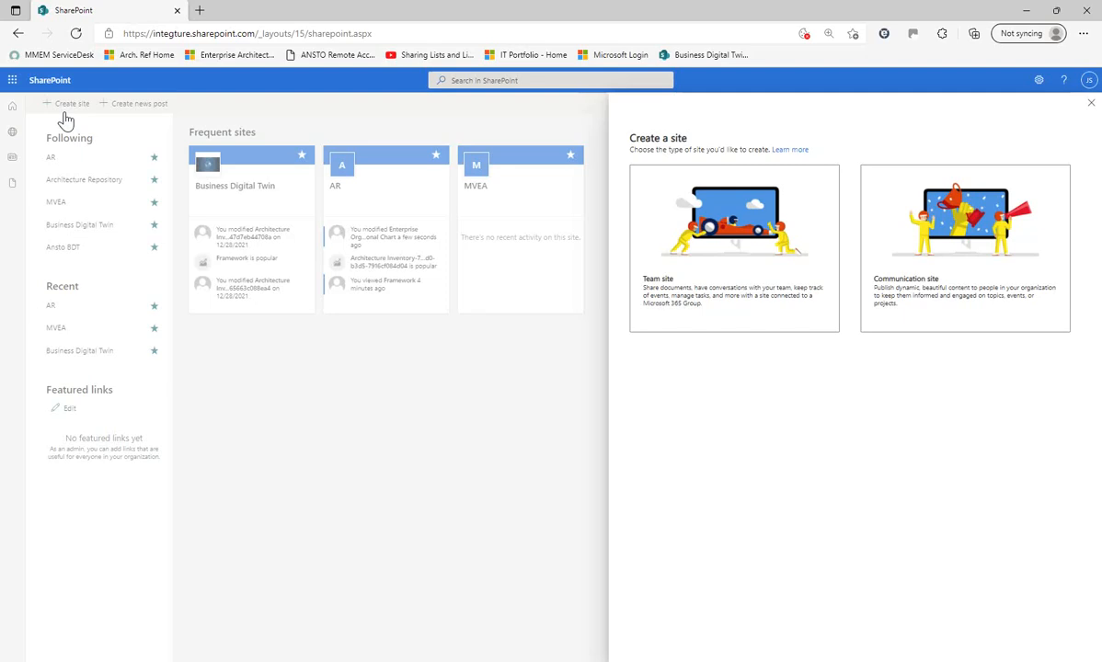
left_click(925, 250)
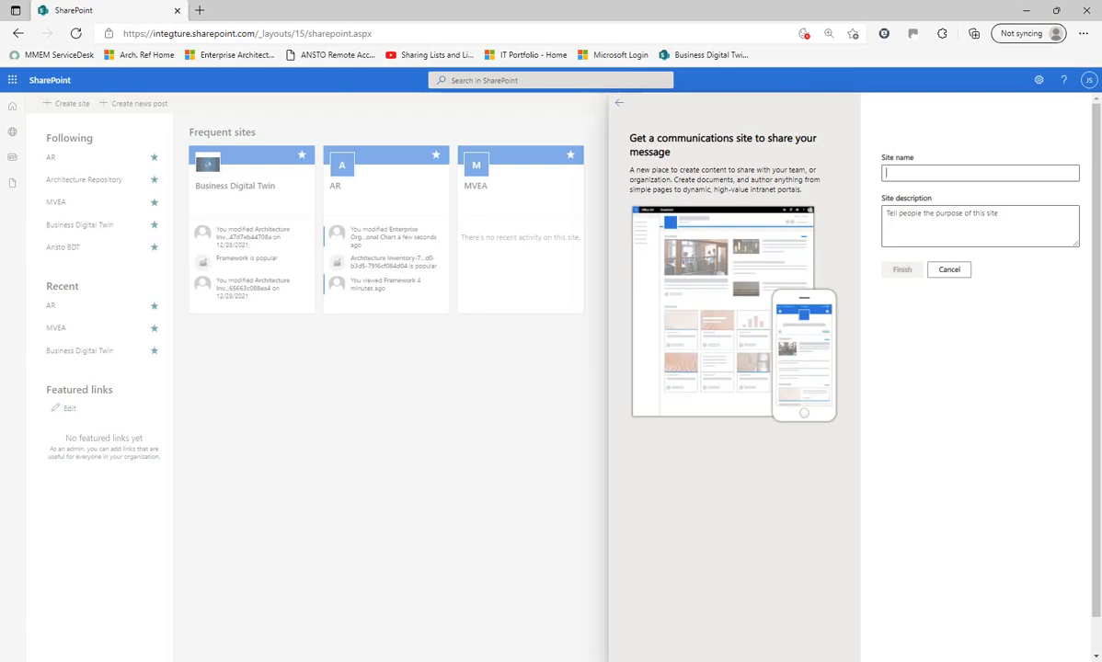
type("Architecture")
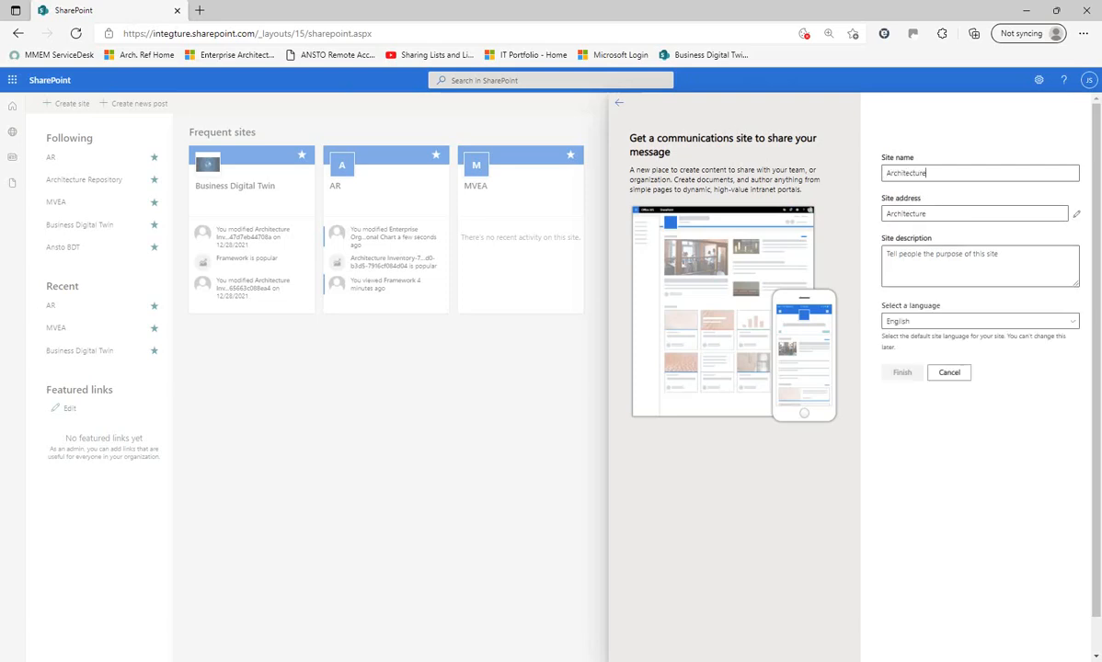
type(" Repository")
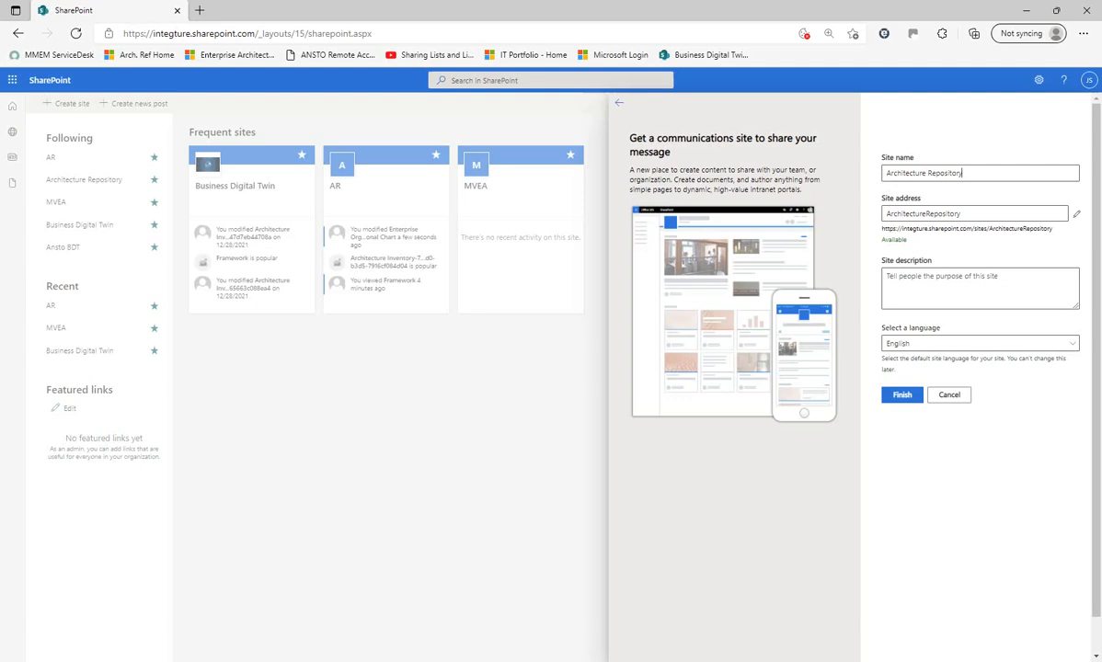
left_click(886, 173)
type("Enterprise")
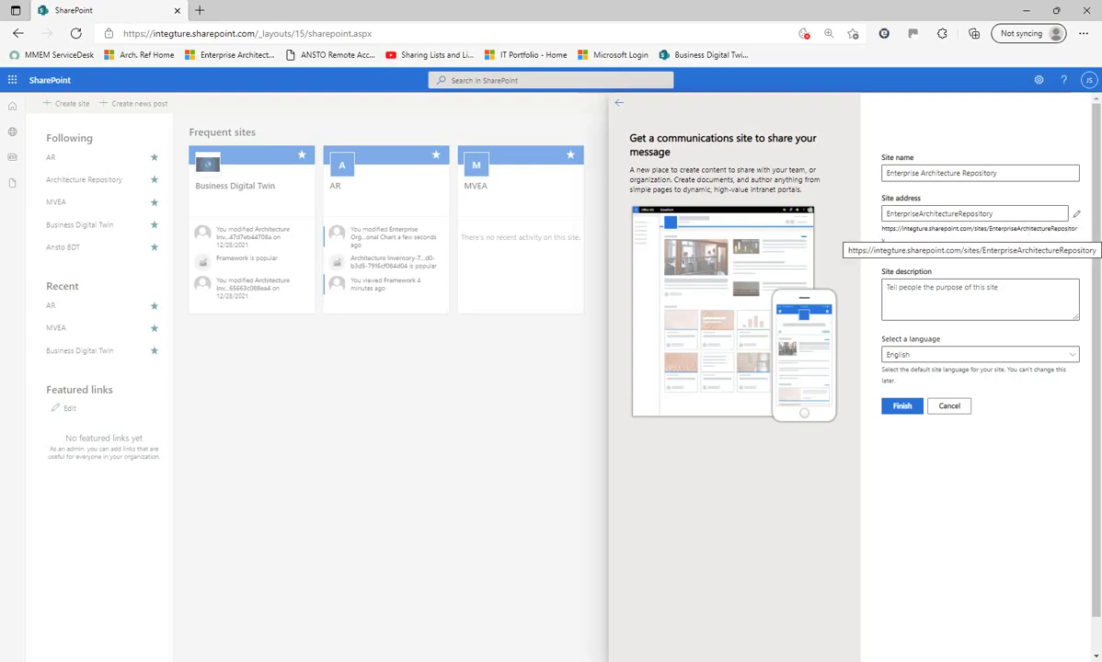
- Shorten the new site's address to EAR and finish creating the site
left_click(1078, 216)
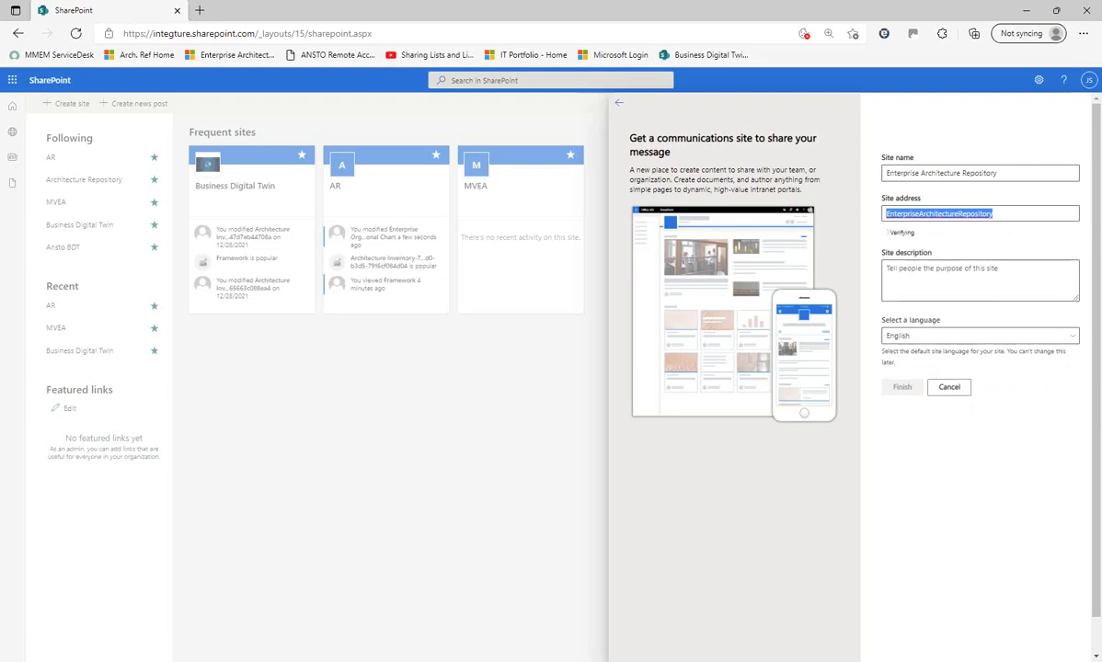
type("EAR")
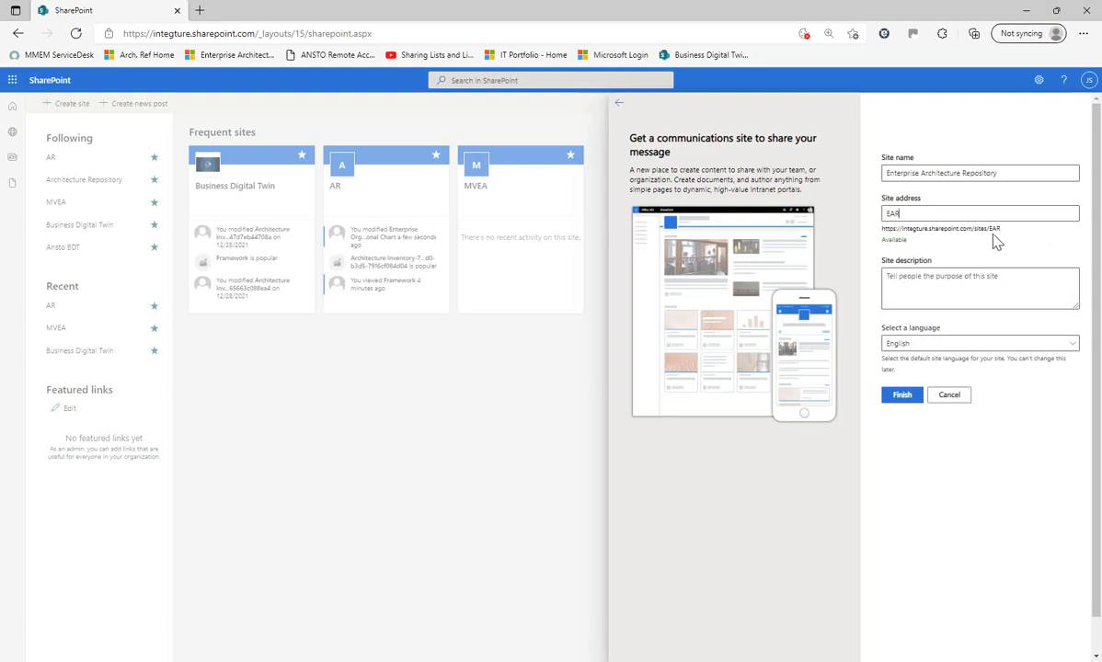
left_click(906, 396)
double_click(906, 394)
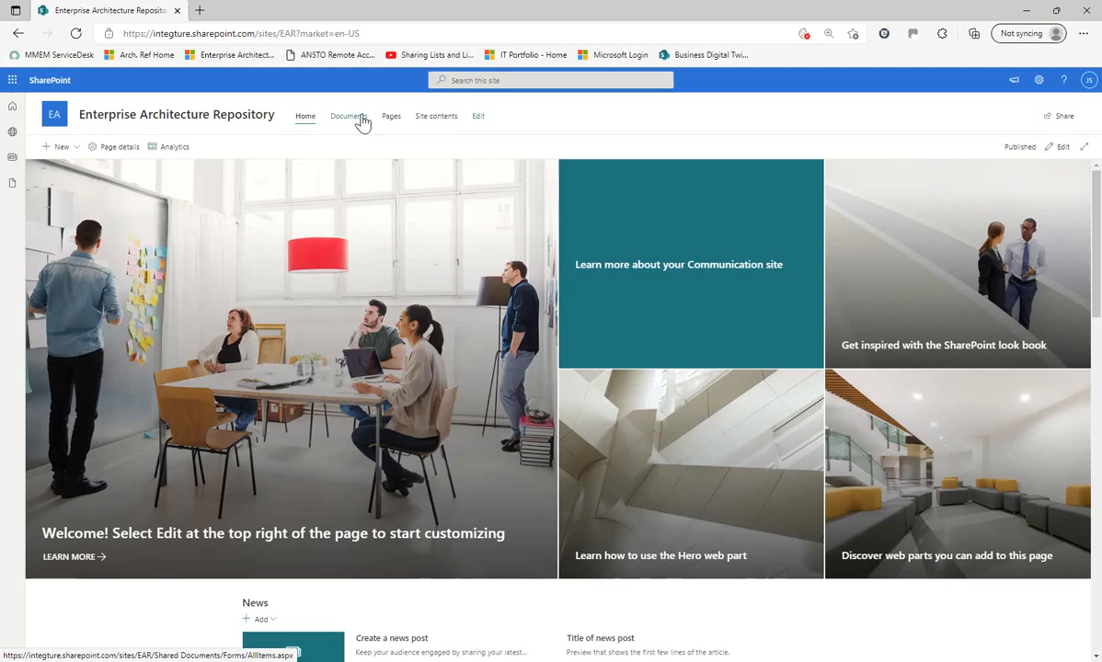
- Upload the 1.0 Architecture Practice folder from MVEA-R to the new site's Documents library
left_click(359, 123)
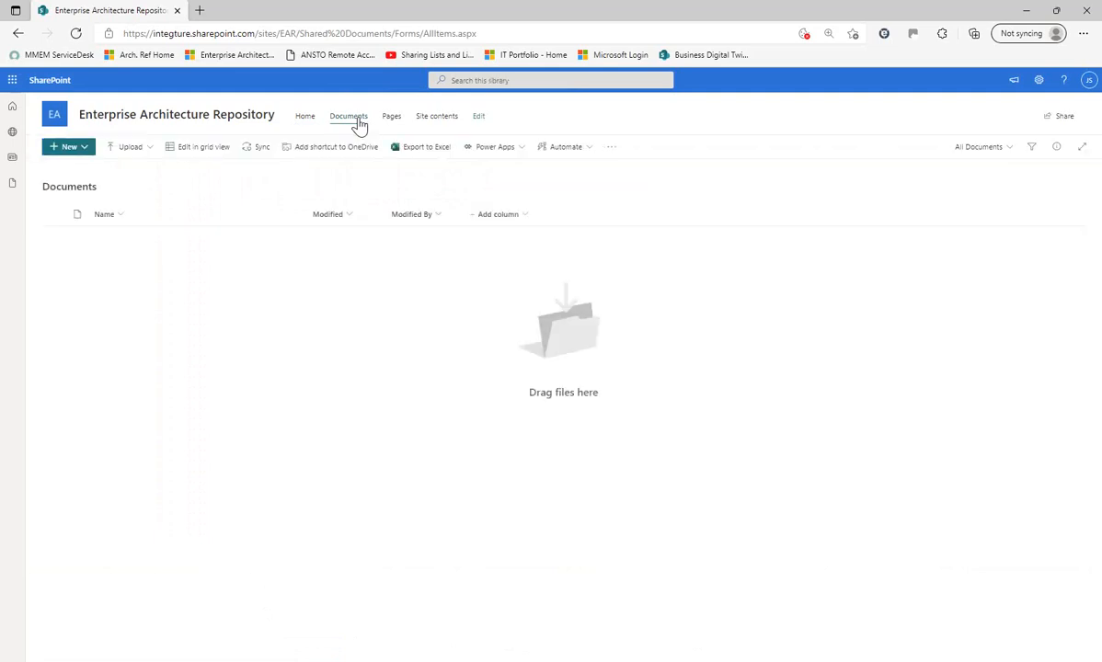
left_click(148, 153)
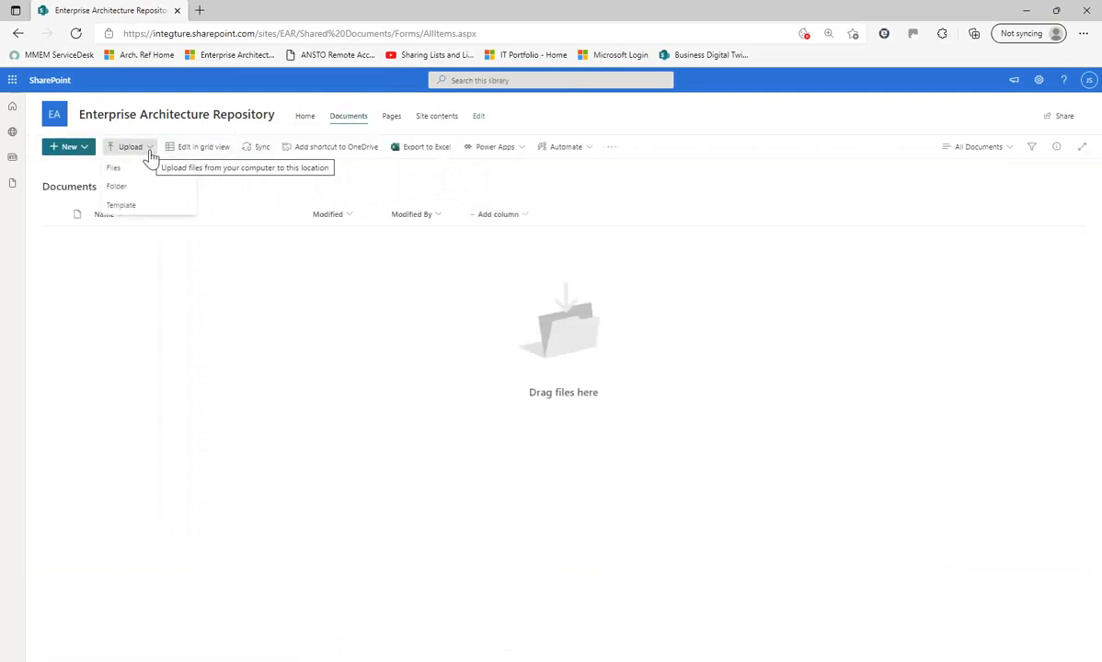
left_click(140, 188)
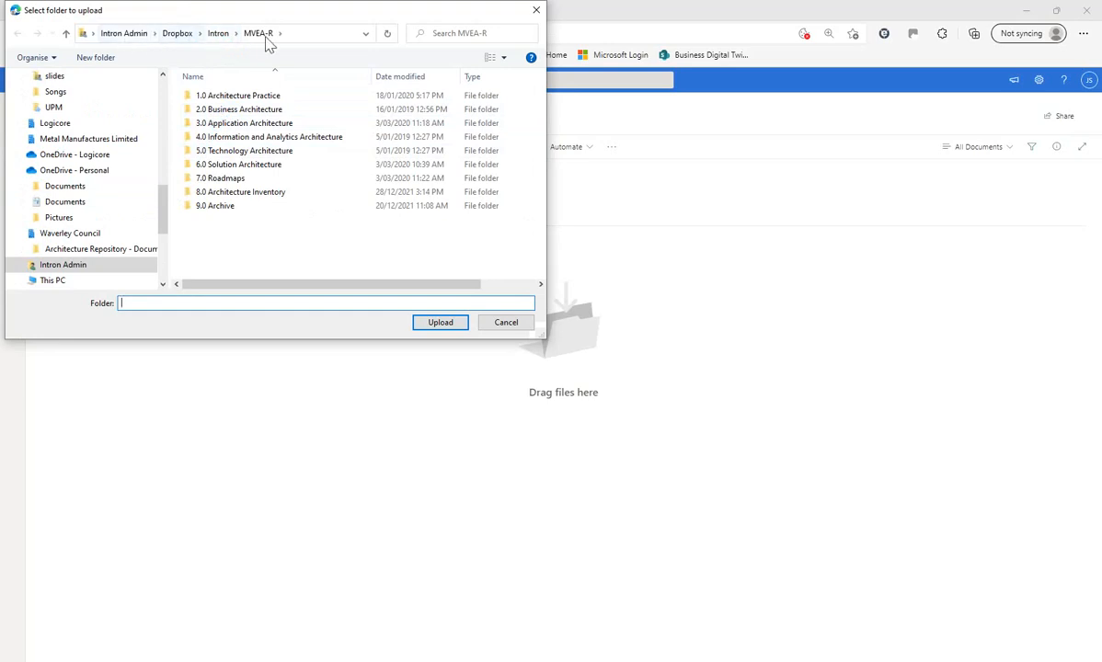
left_click(276, 98)
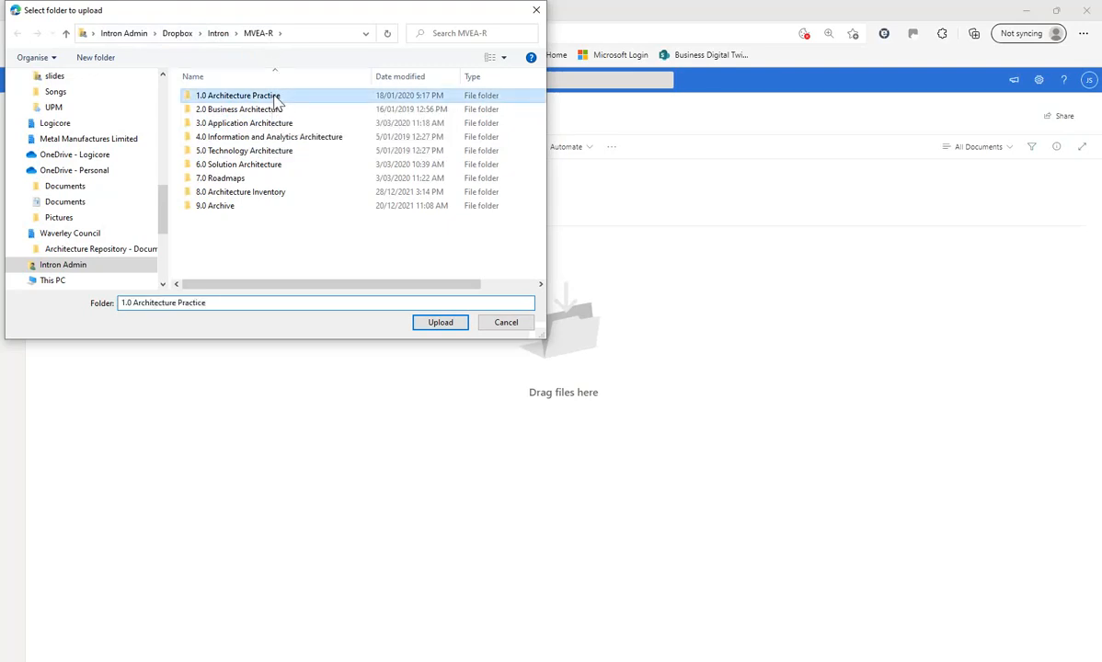
left_click(441, 323)
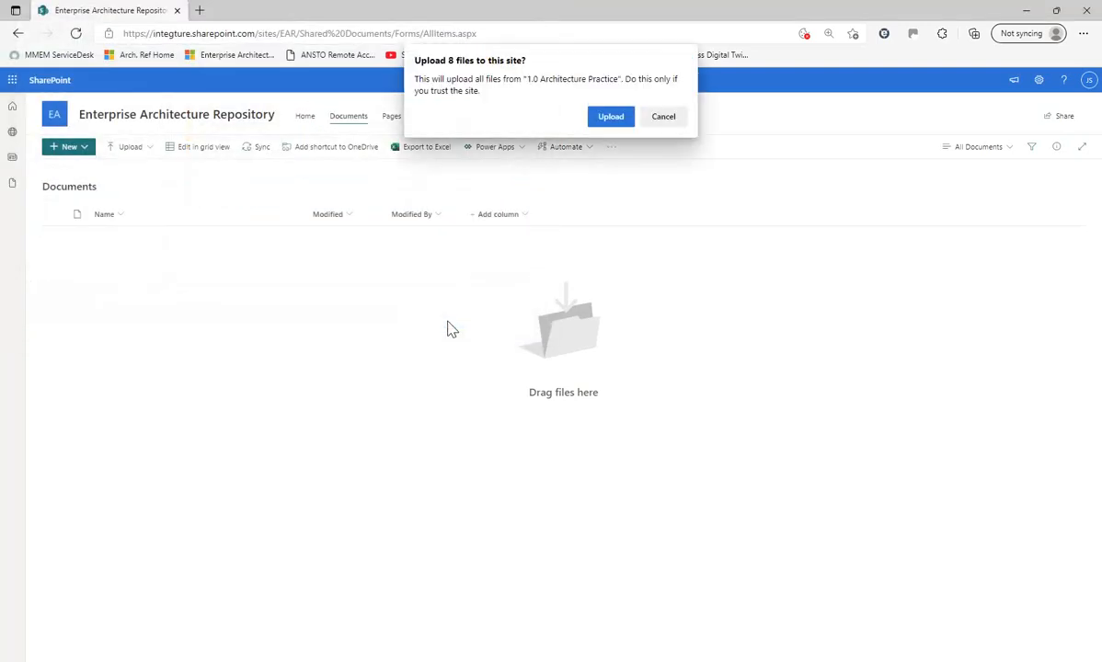
left_click(594, 117)
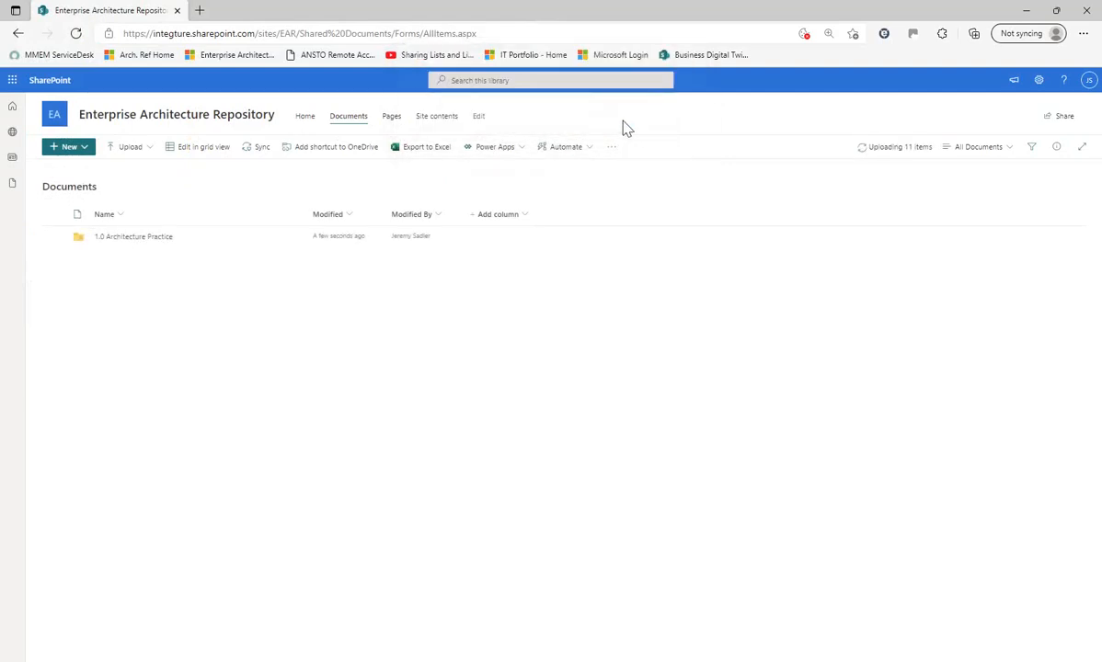
- Upload the 2.0 Business Architecture folder from MVEA-R to the Documents library
left_click(151, 154)
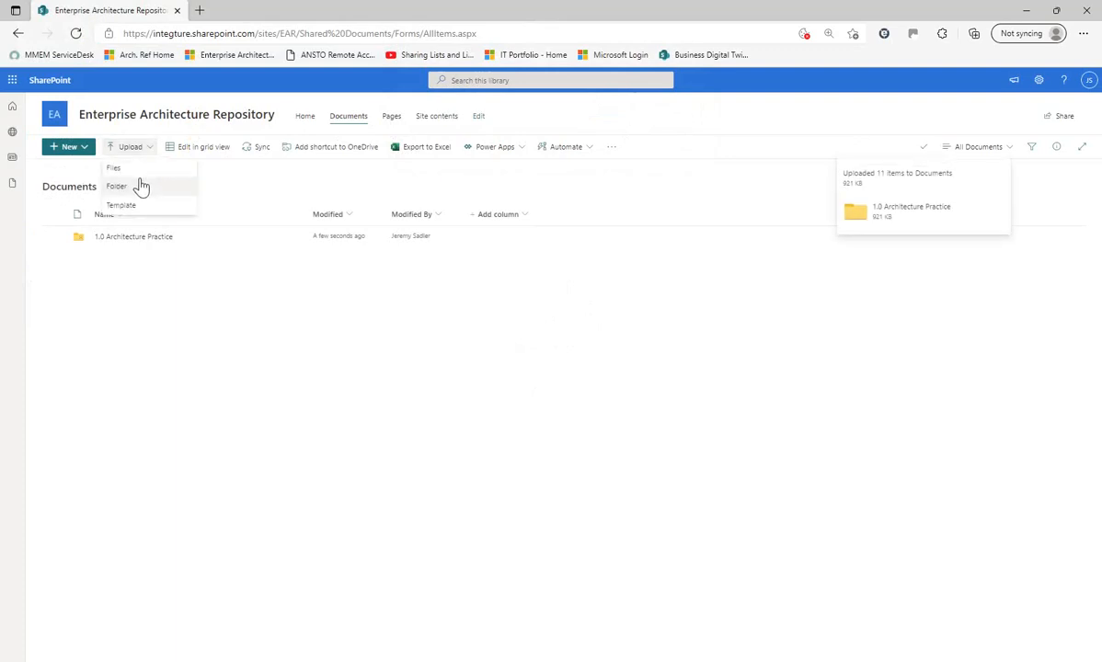
left_click(138, 185)
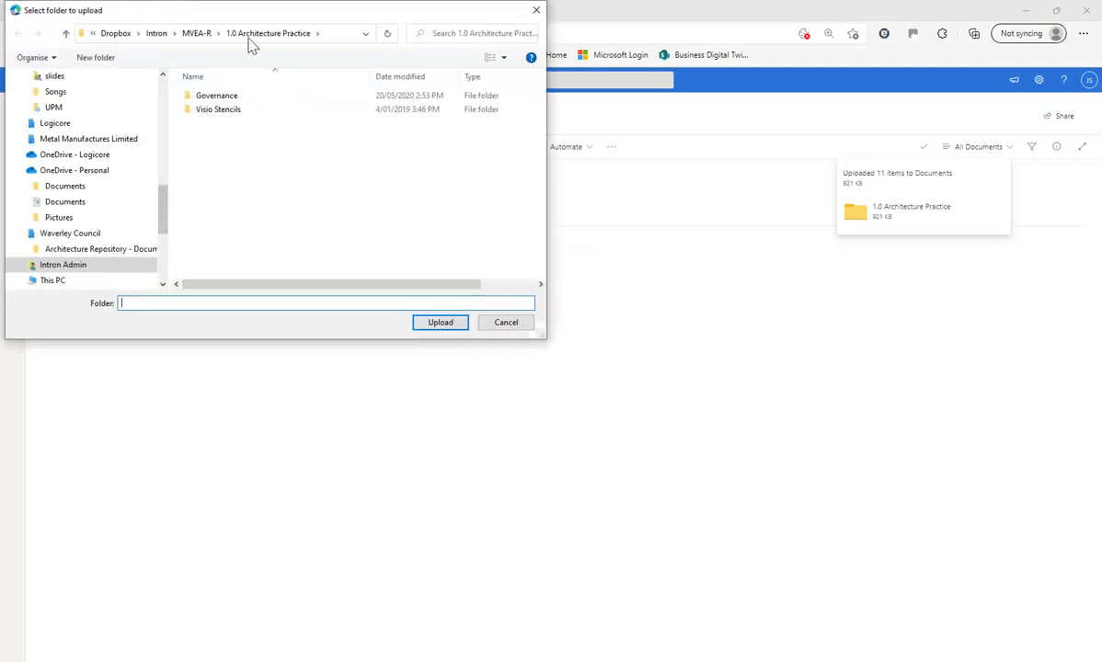
left_click(197, 35)
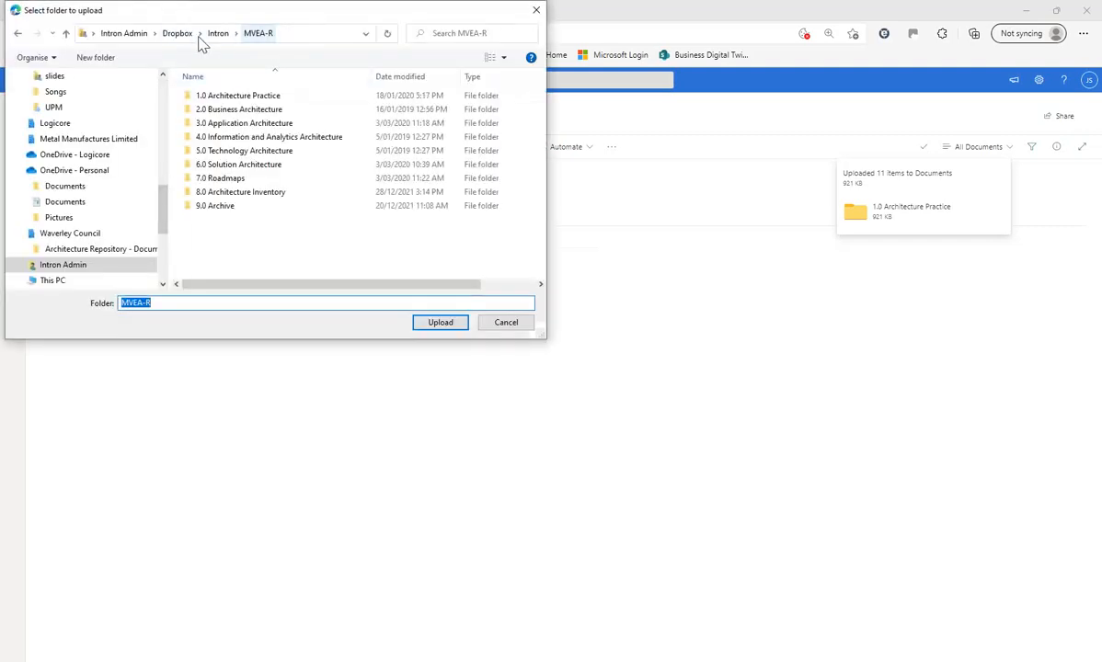
left_click(246, 110)
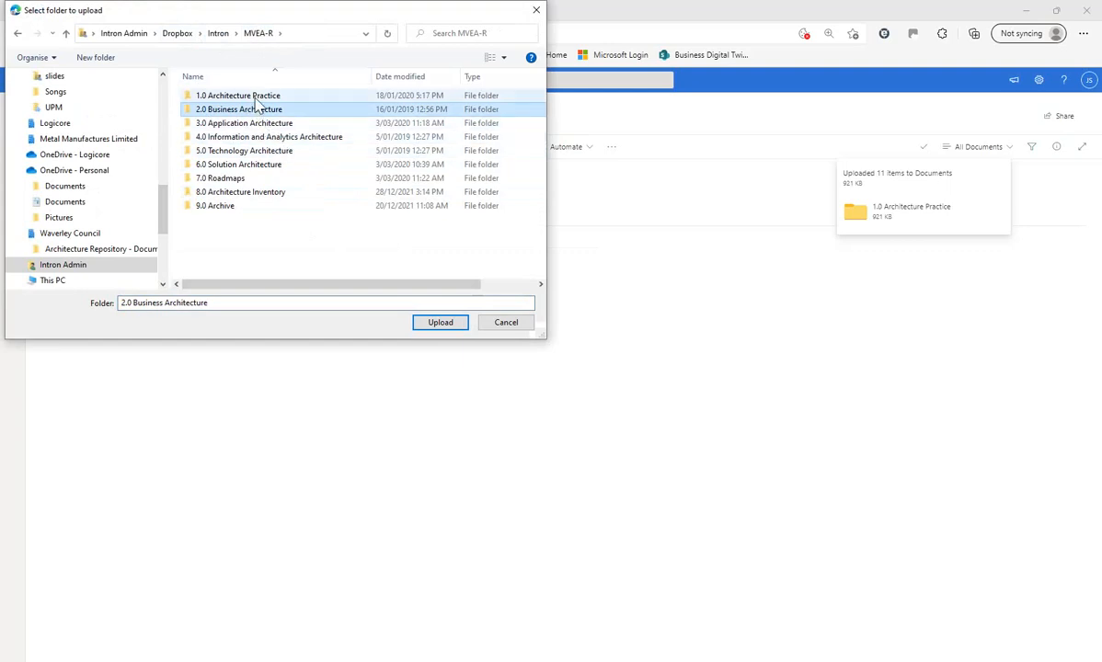
left_click(443, 326)
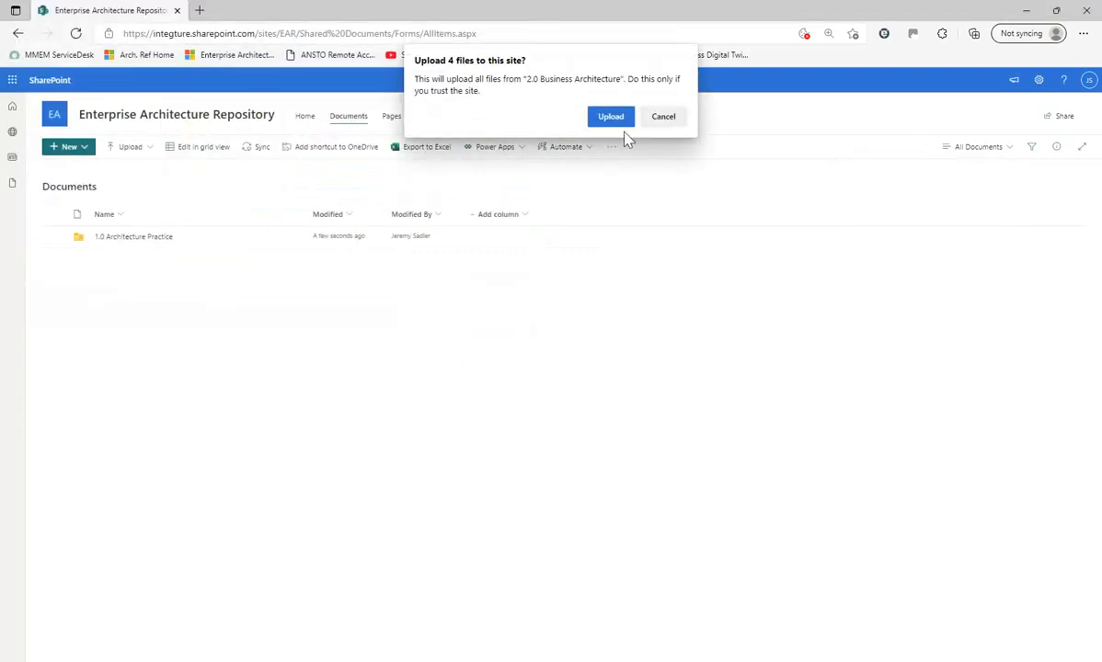
left_click(611, 119)
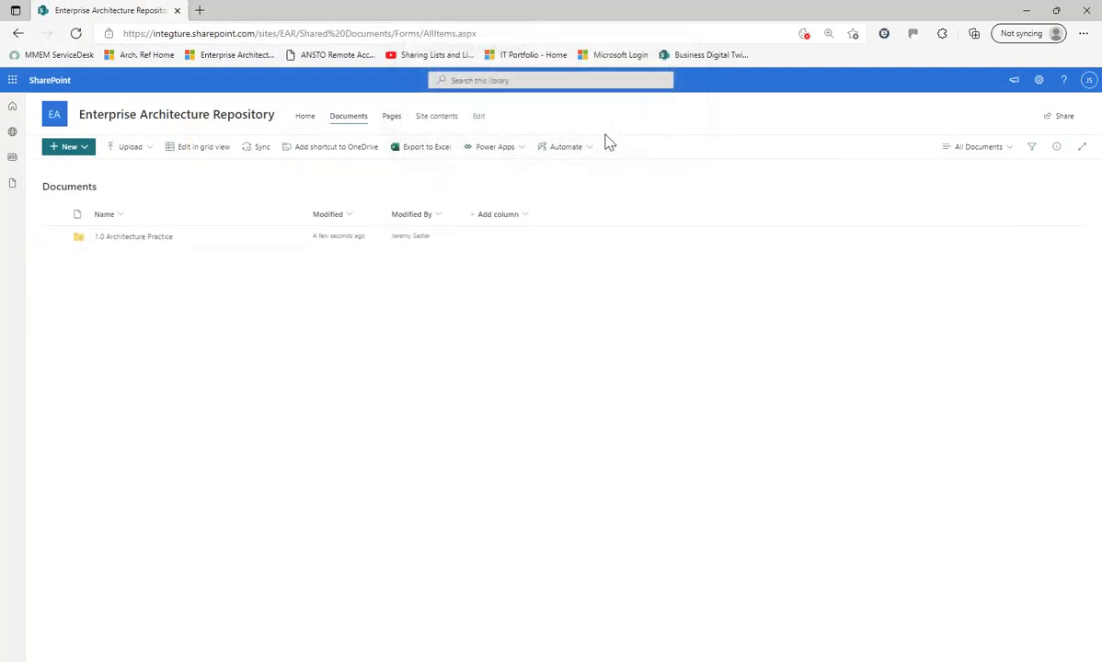
- Upload the 3.0 Application Architecture folder from MVEA-R to the Documents library
left_click(149, 150)
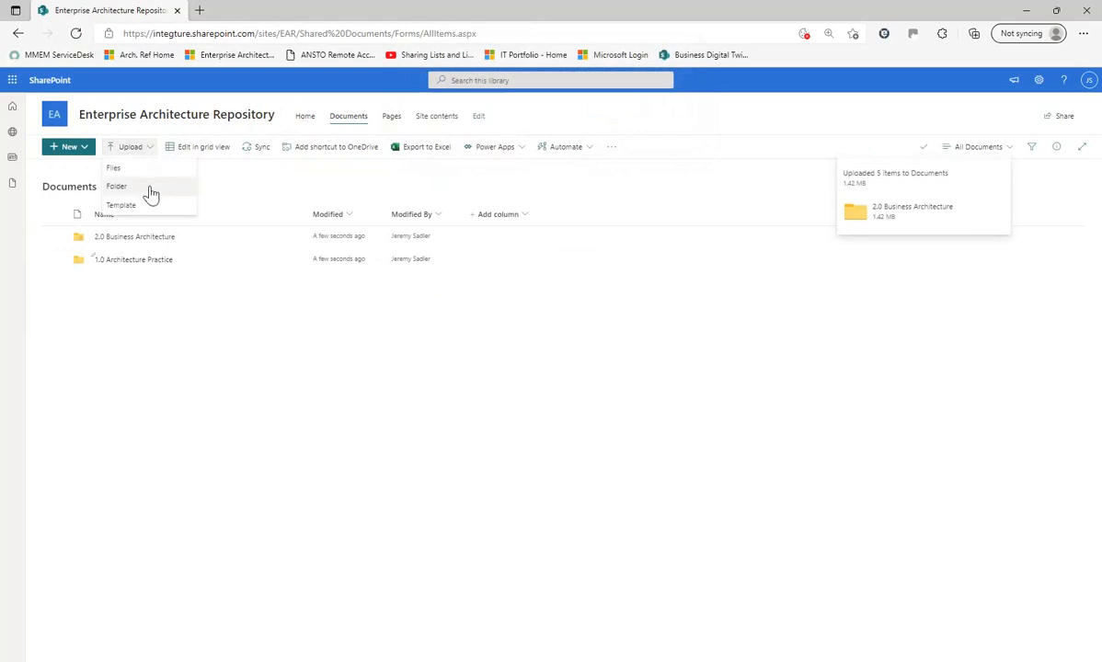
left_click(150, 187)
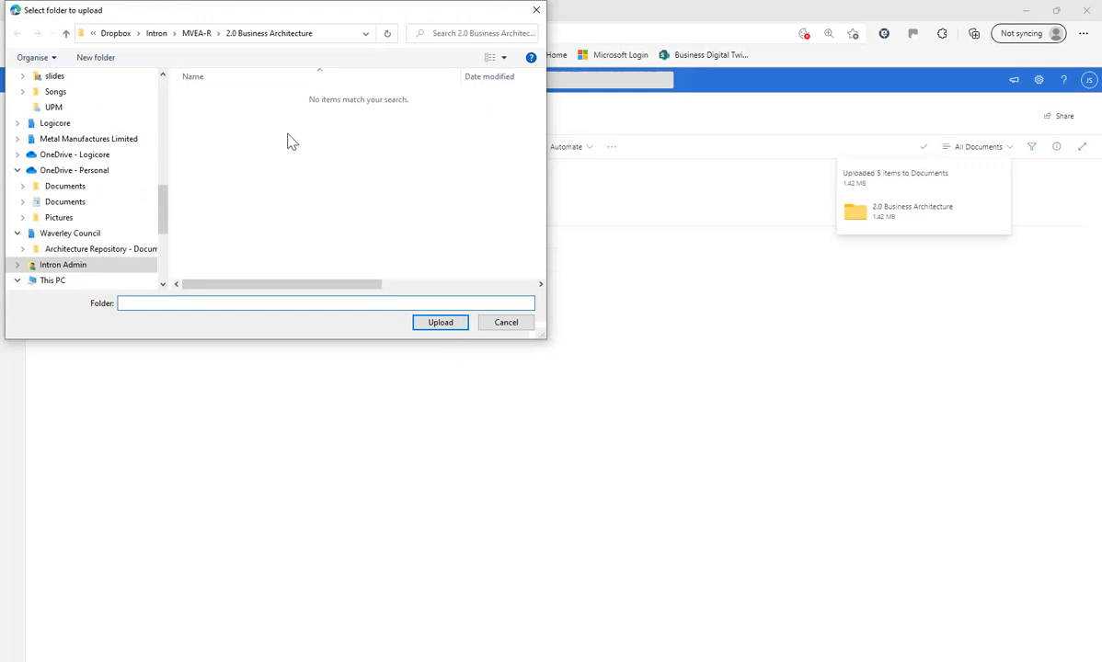
left_click(197, 37)
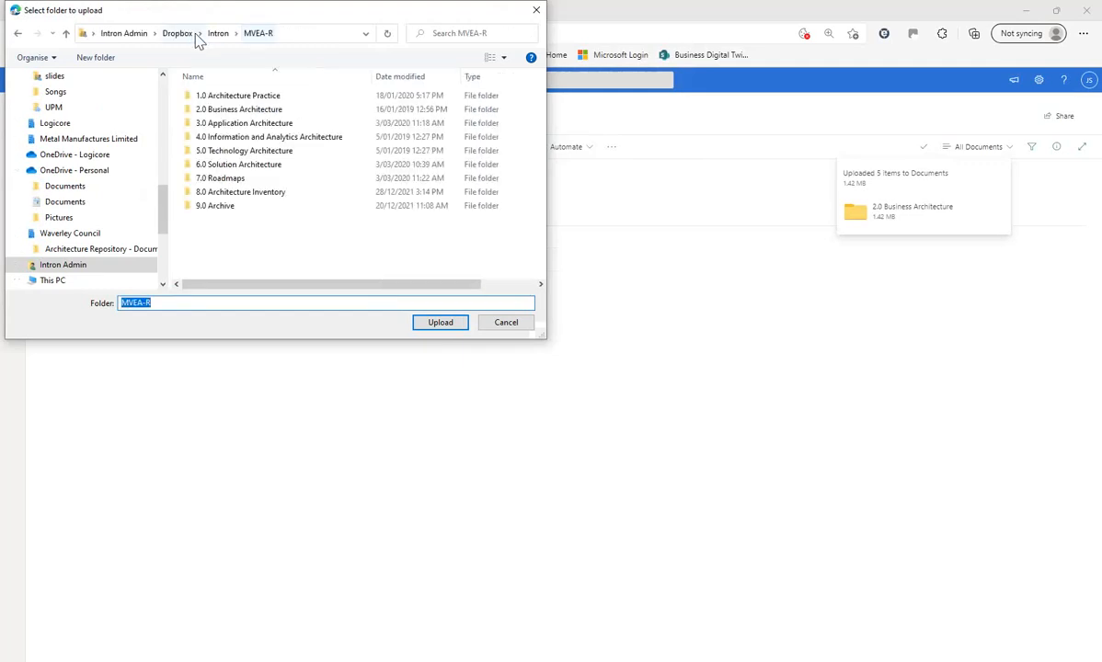
left_click(242, 123)
left_click(443, 323)
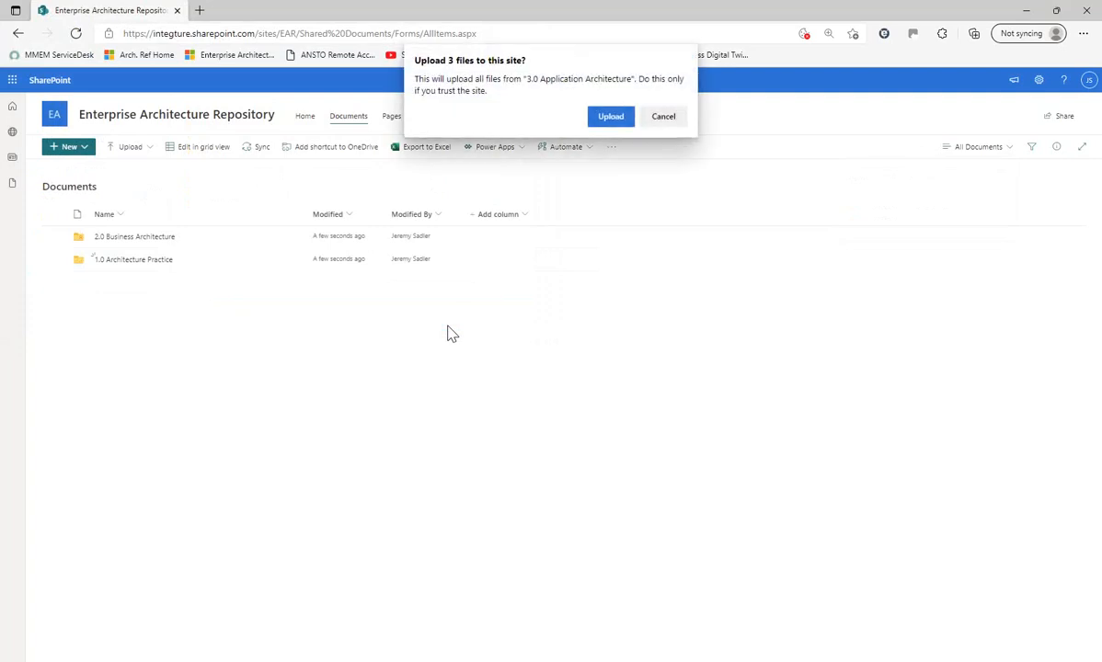
left_click(613, 118)
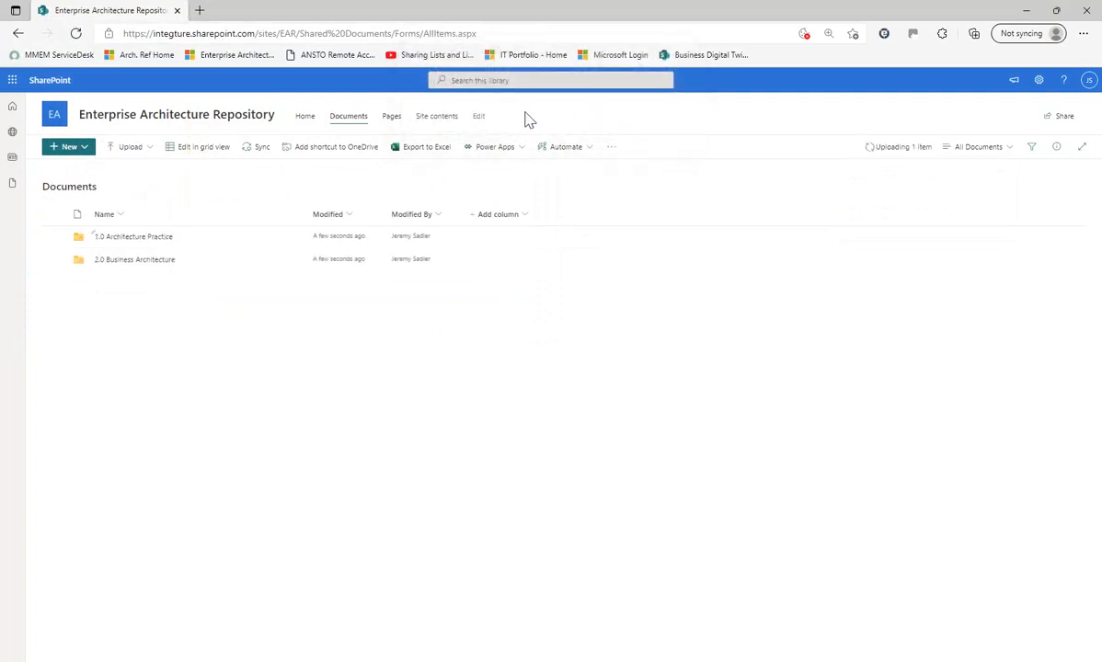
- Upload the 6.0 Solution Architecture folder from MVEA-R to the Documents library
left_click(150, 151)
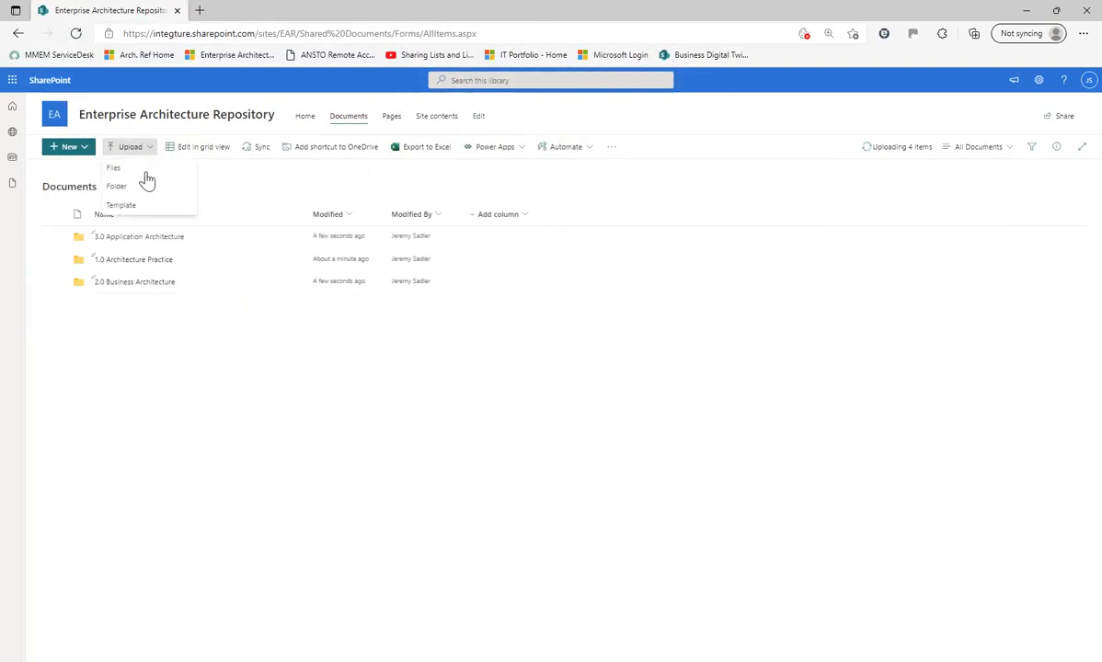
left_click(146, 189)
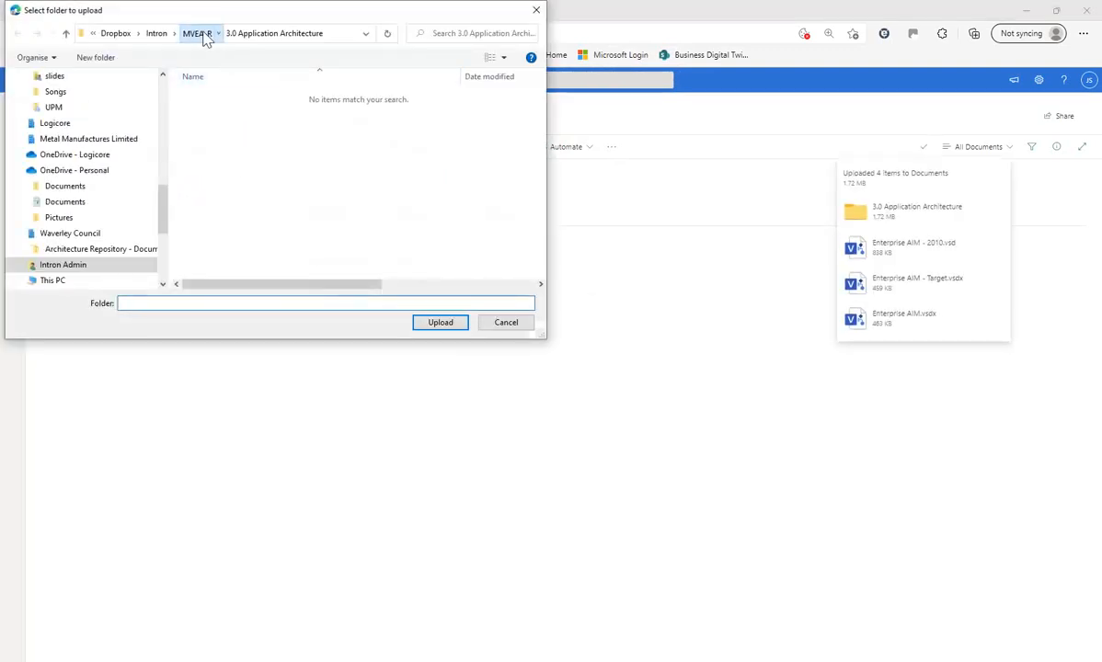
left_click(198, 34)
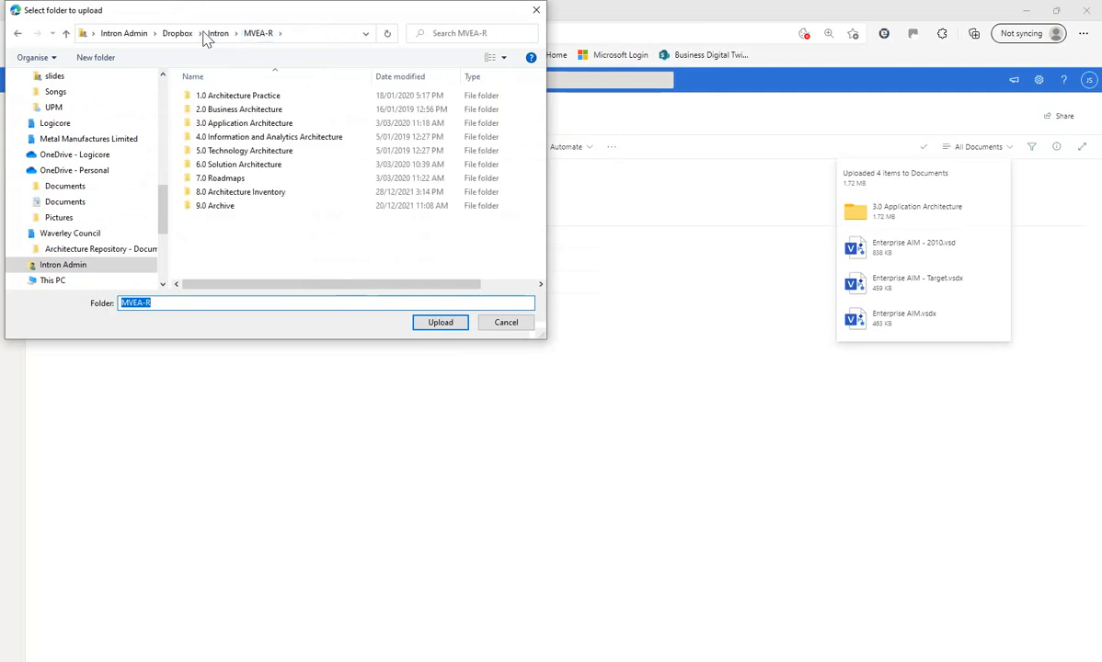
left_click(245, 166)
left_click(441, 324)
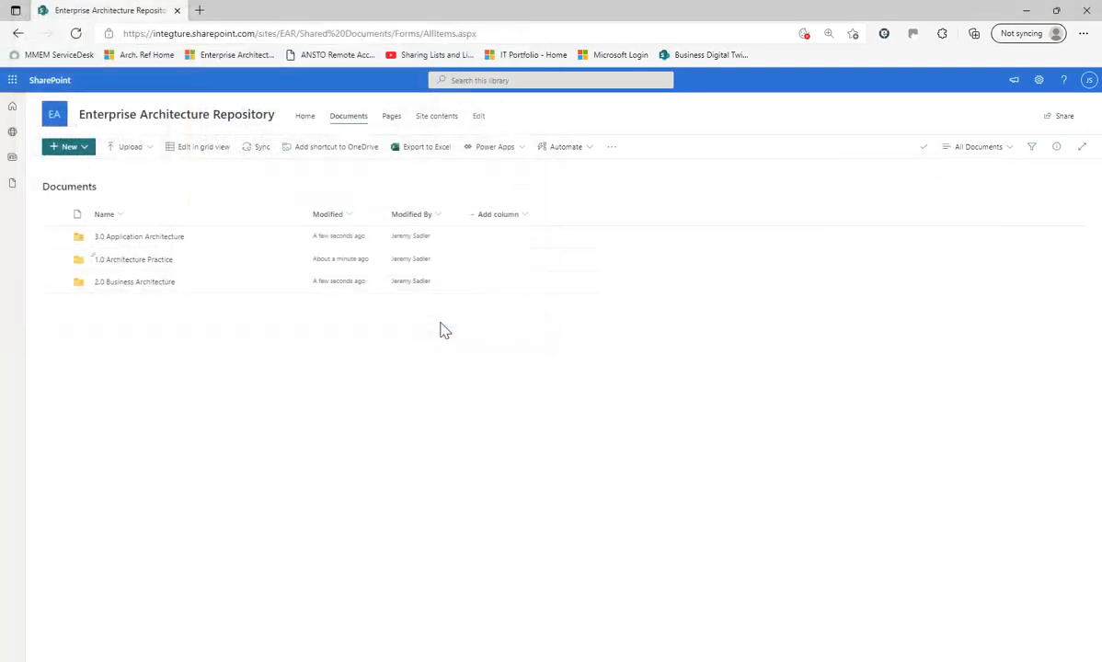
left_click(611, 117)
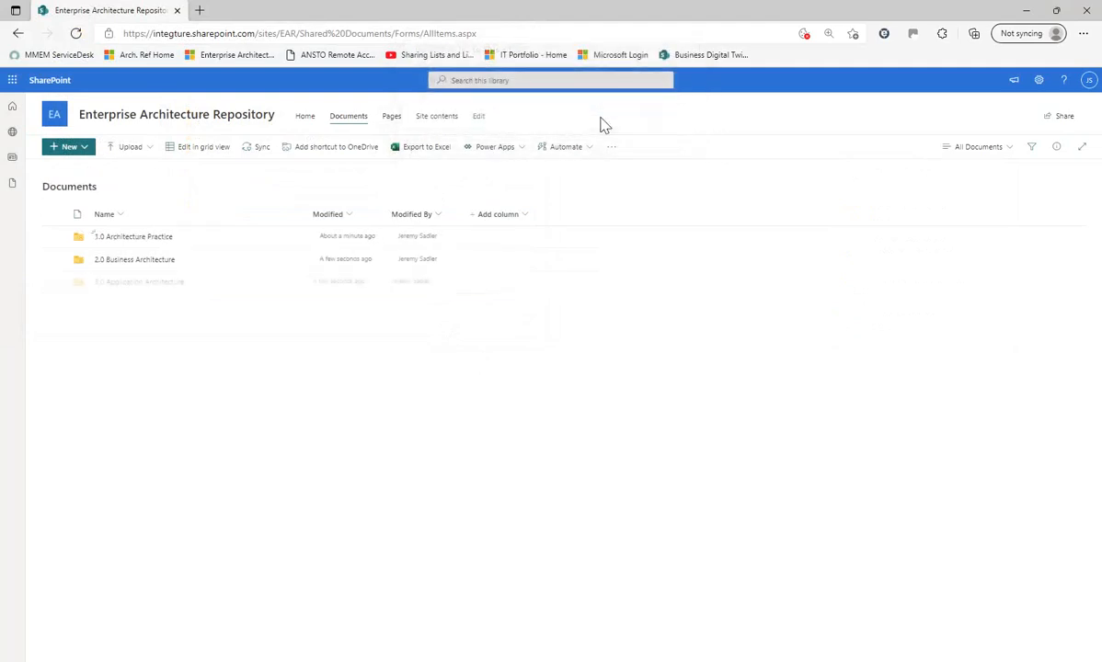
- Upload the 7.0 Roadmaps folder from MVEA-R to the Documents library
left_click(149, 151)
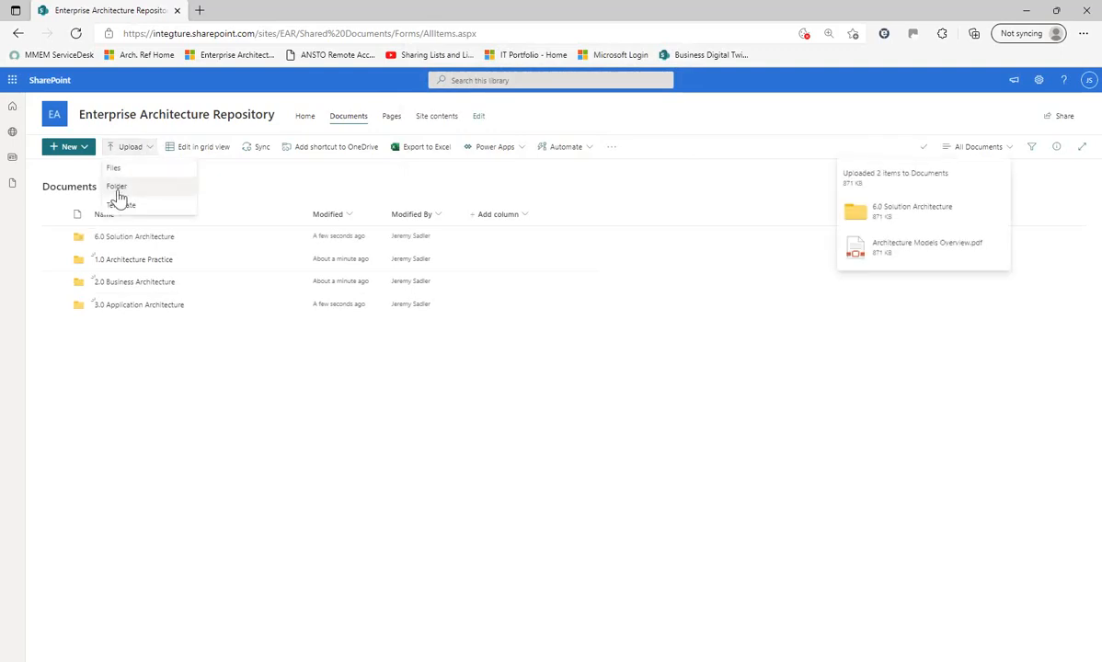
left_click(118, 189)
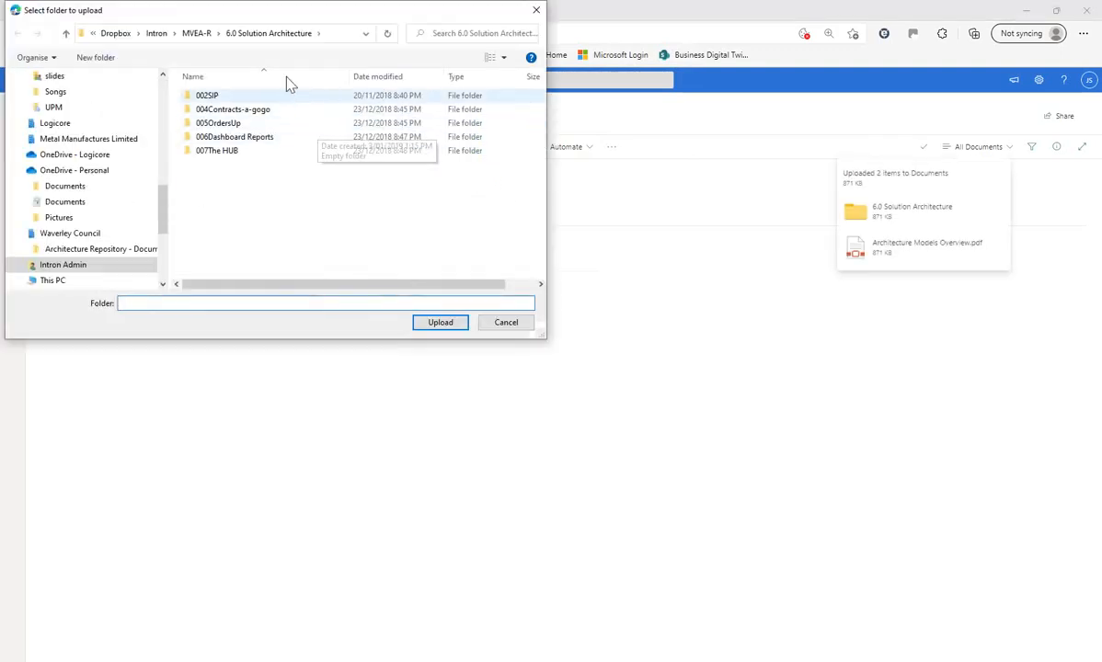
left_click(200, 34)
left_click(248, 180)
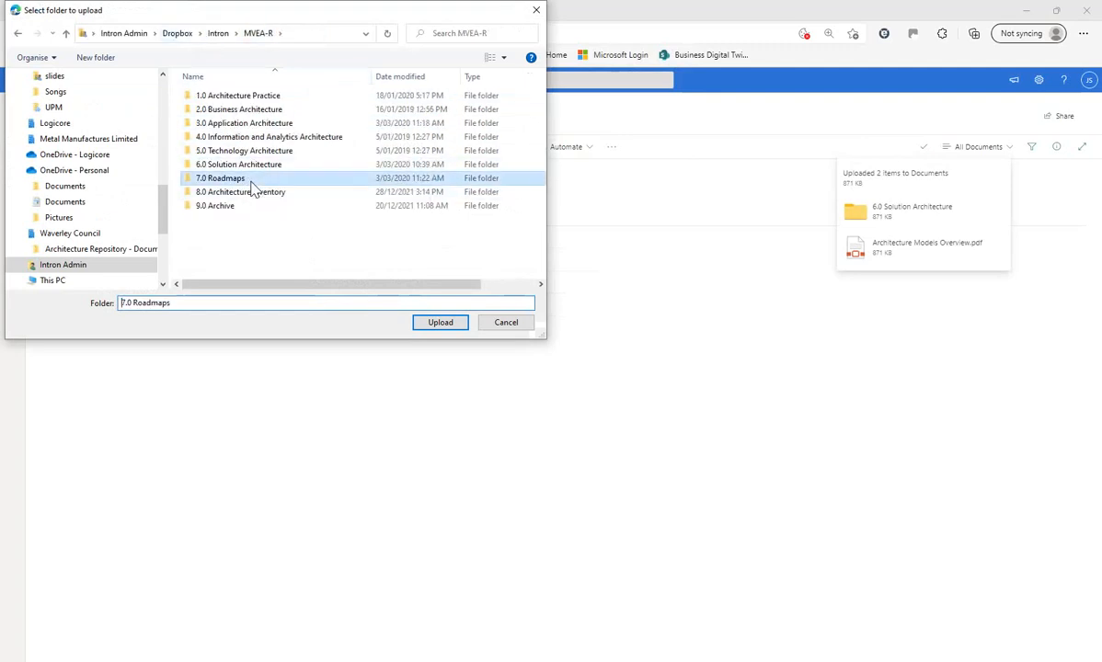
left_click(451, 324)
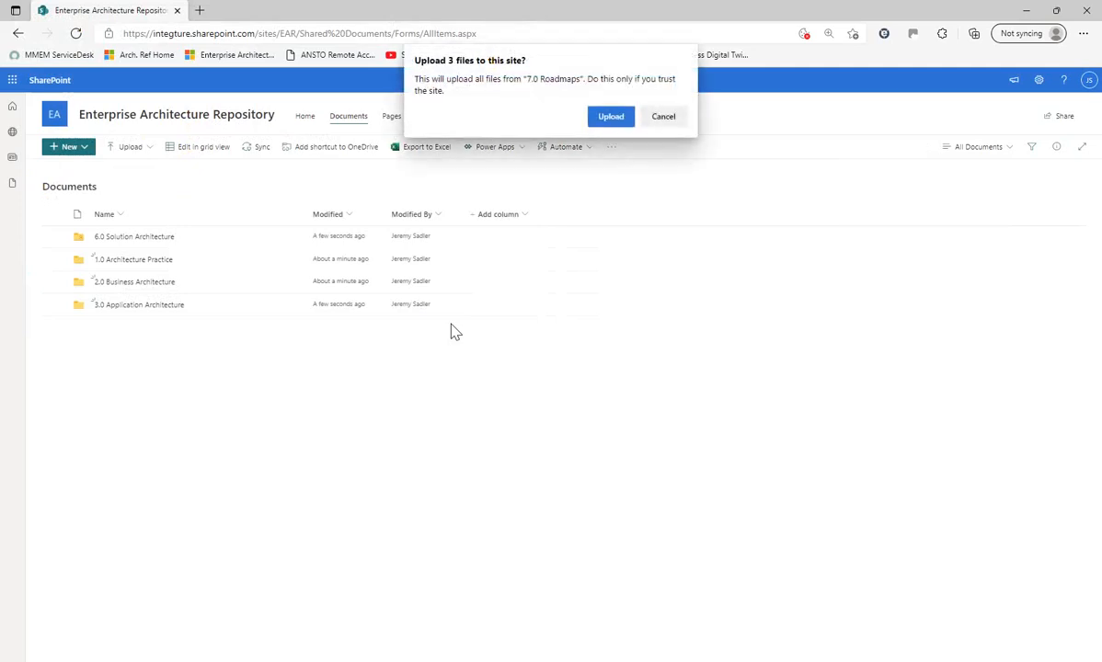
left_click(611, 117)
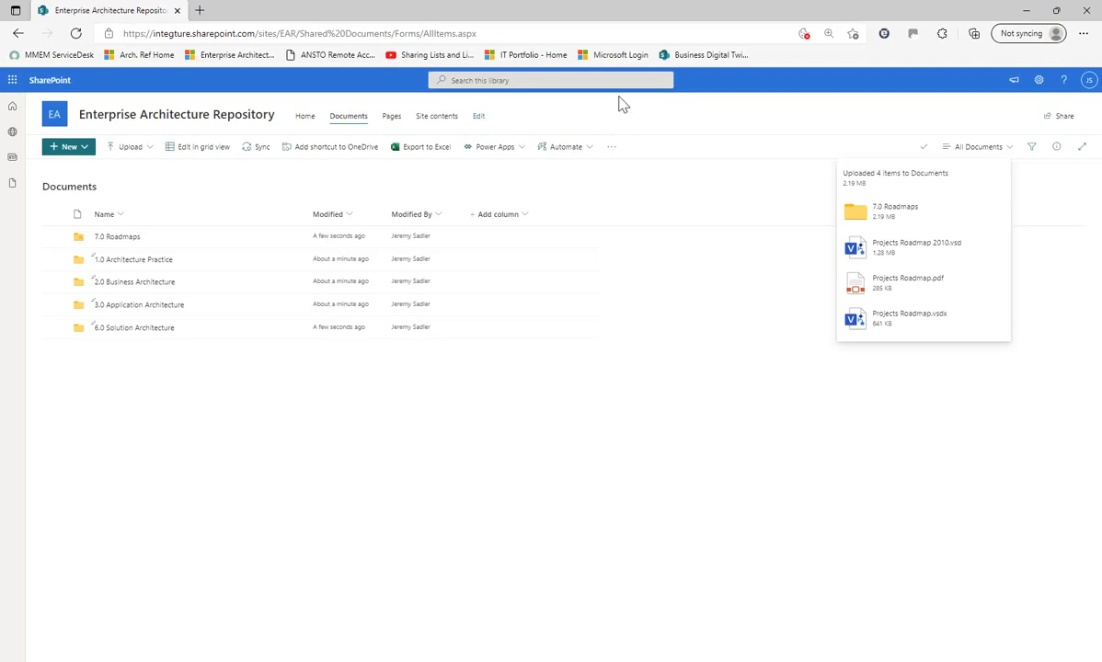
- Look over the files in the 1.0 Architecture Practice folder and return to the Documents library
left_click(136, 263)
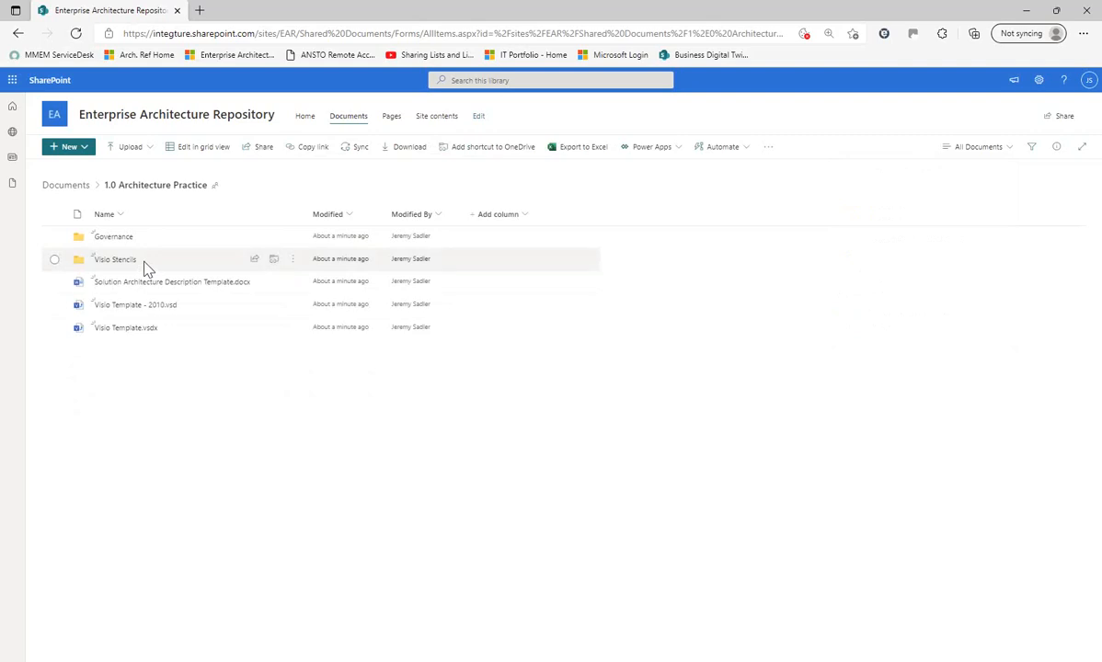
left_click(69, 187)
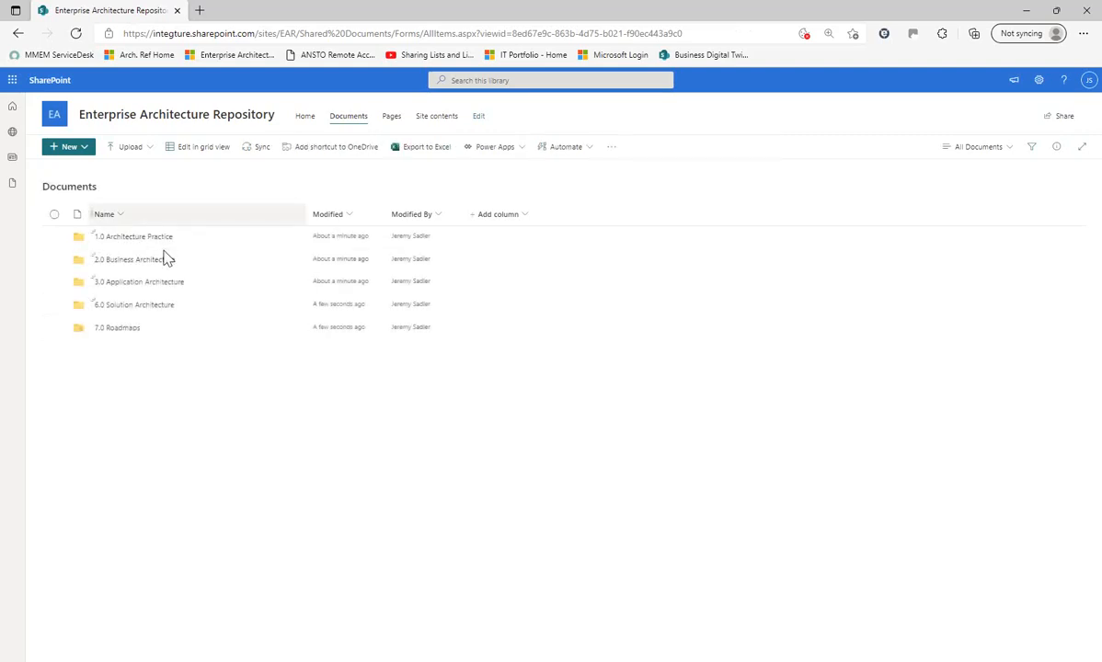
- Delete Enterprise Organisational Chart - 2010.vsd from the 2.0 Business Architecture folder
left_click(140, 267)
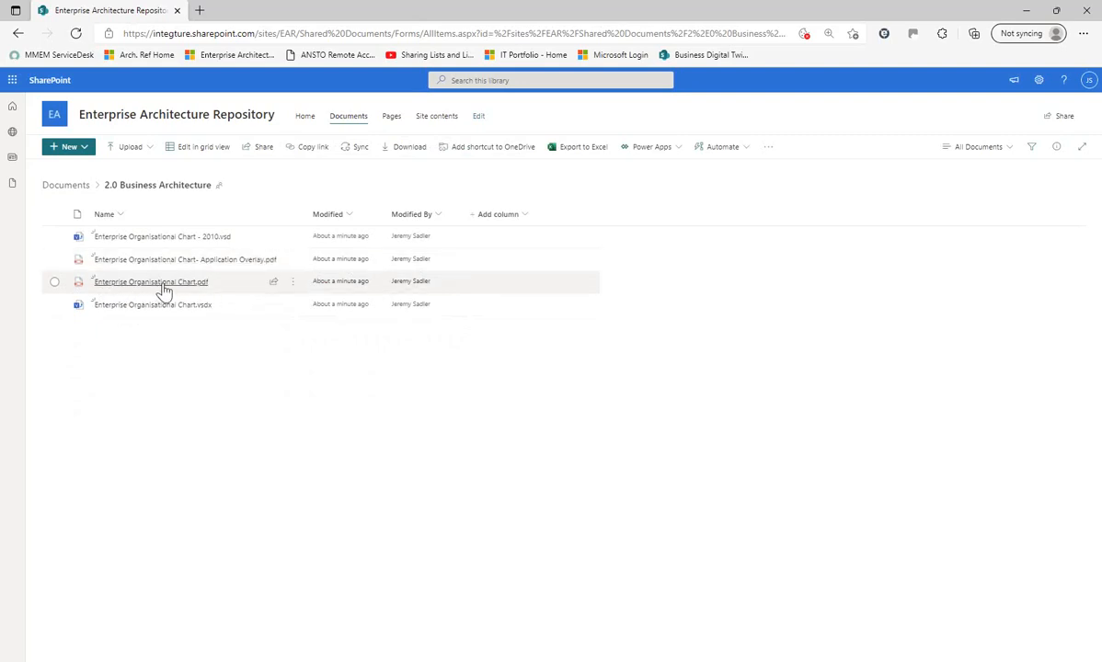
mouse_move(160, 291)
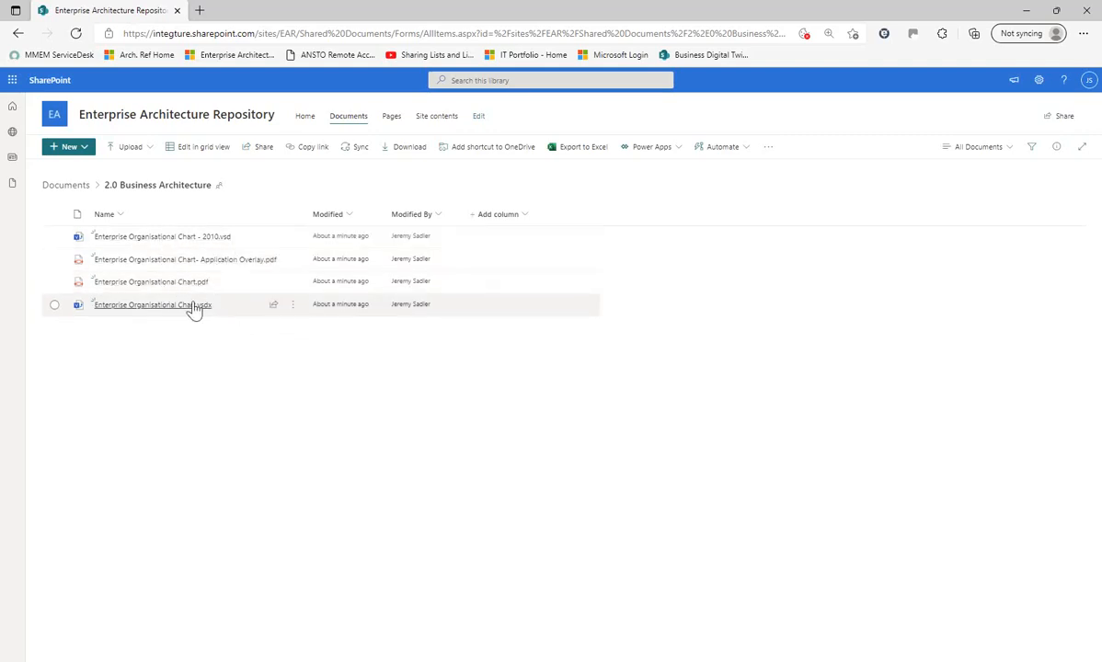
left_click(292, 239)
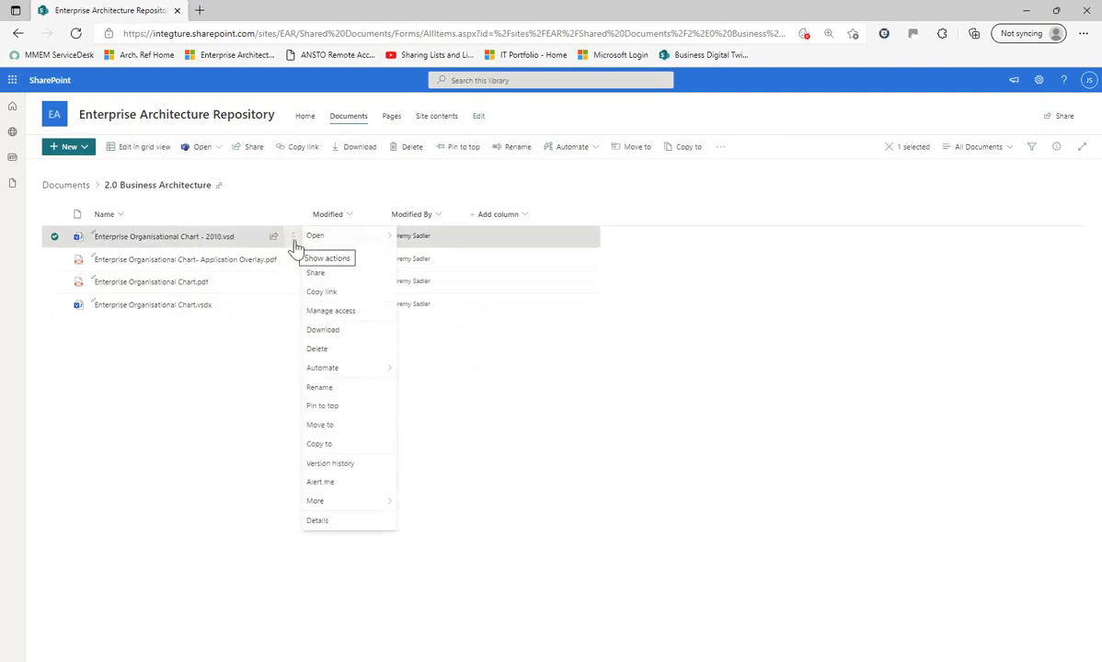
left_click(317, 351)
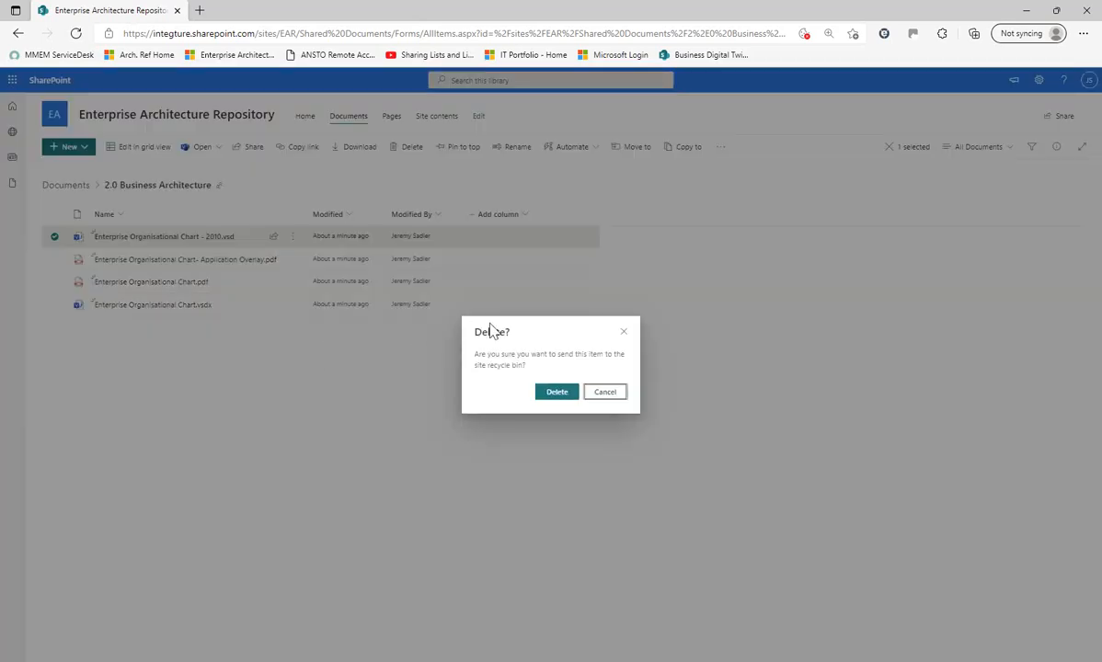
left_click(549, 394)
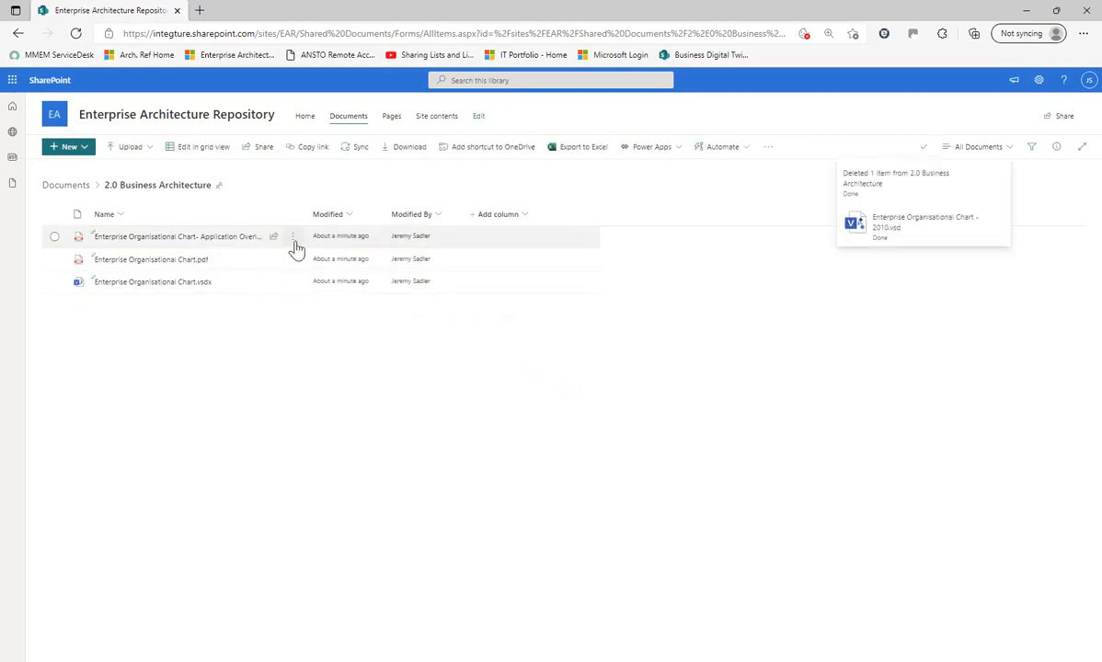
- Delete Enterprise Organisational Chart- Application Overlay.pdf from the 2.0 Business Architecture folder
left_click(293, 236)
left_click(321, 352)
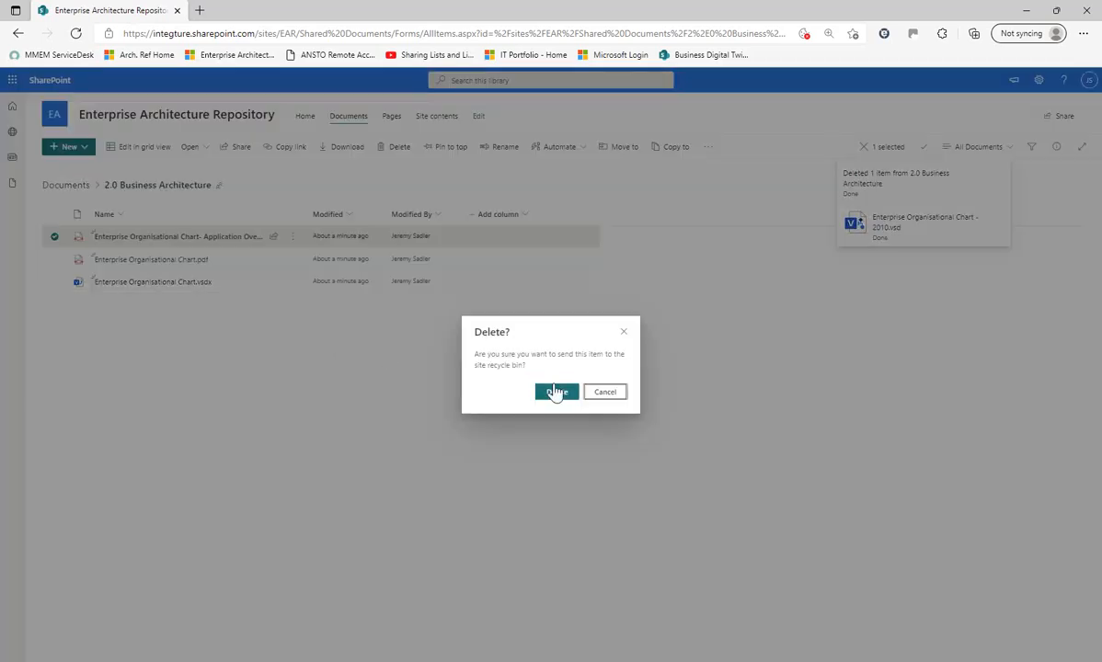
left_click(550, 391)
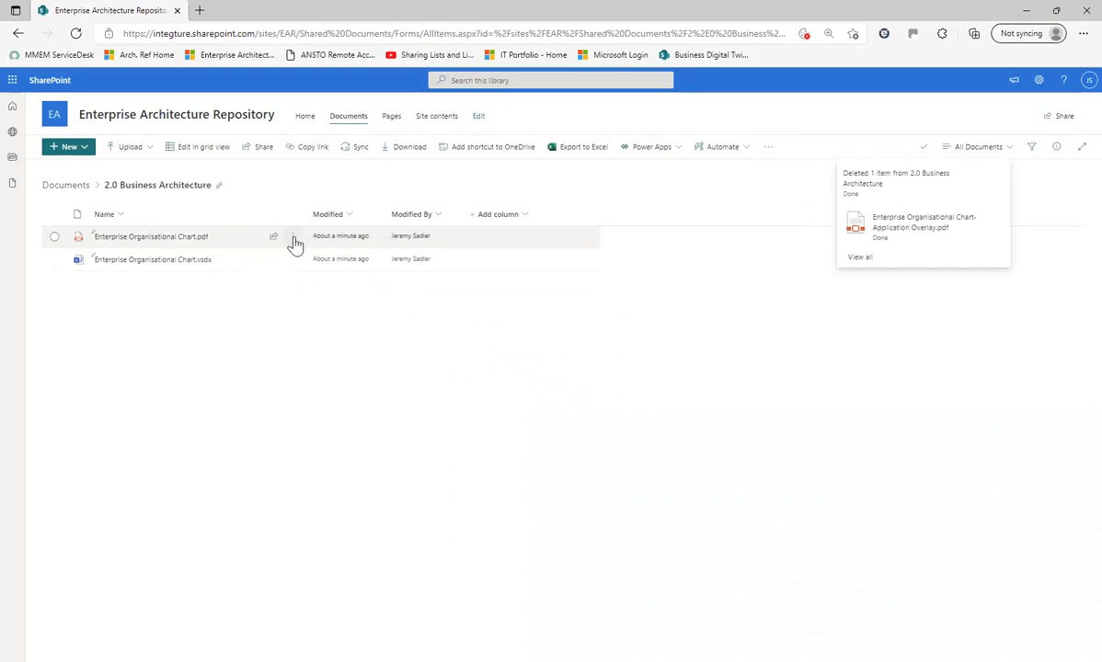
- Delete Enterprise Organisational Chart.pdf from the 2.0 Business Architecture folder
left_click(293, 237)
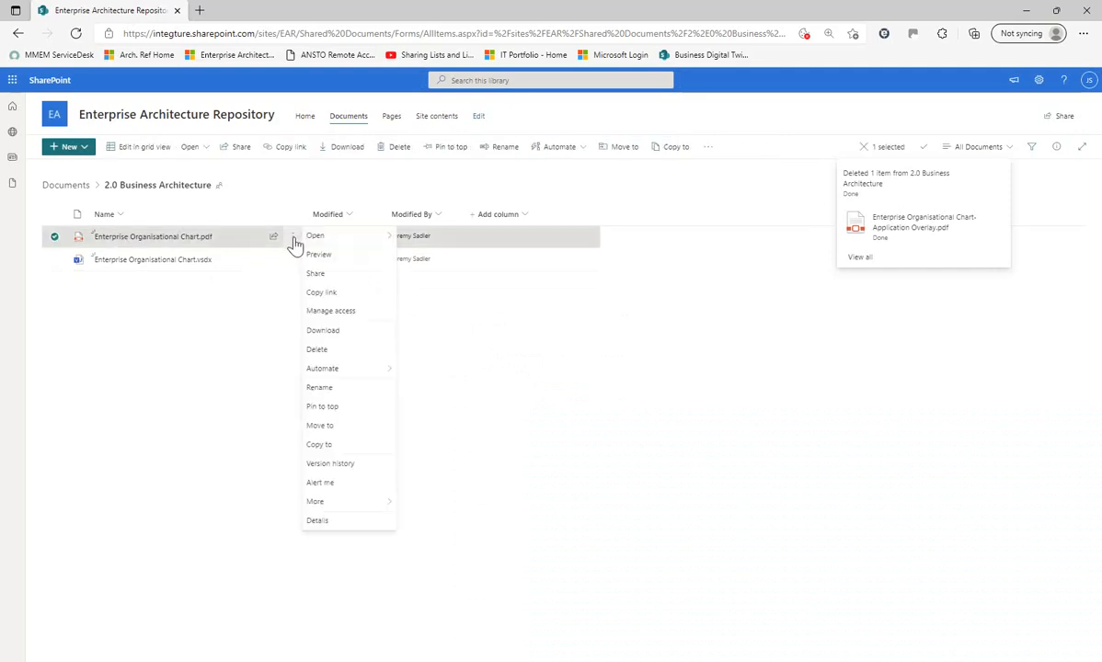
left_click(339, 351)
left_click(555, 393)
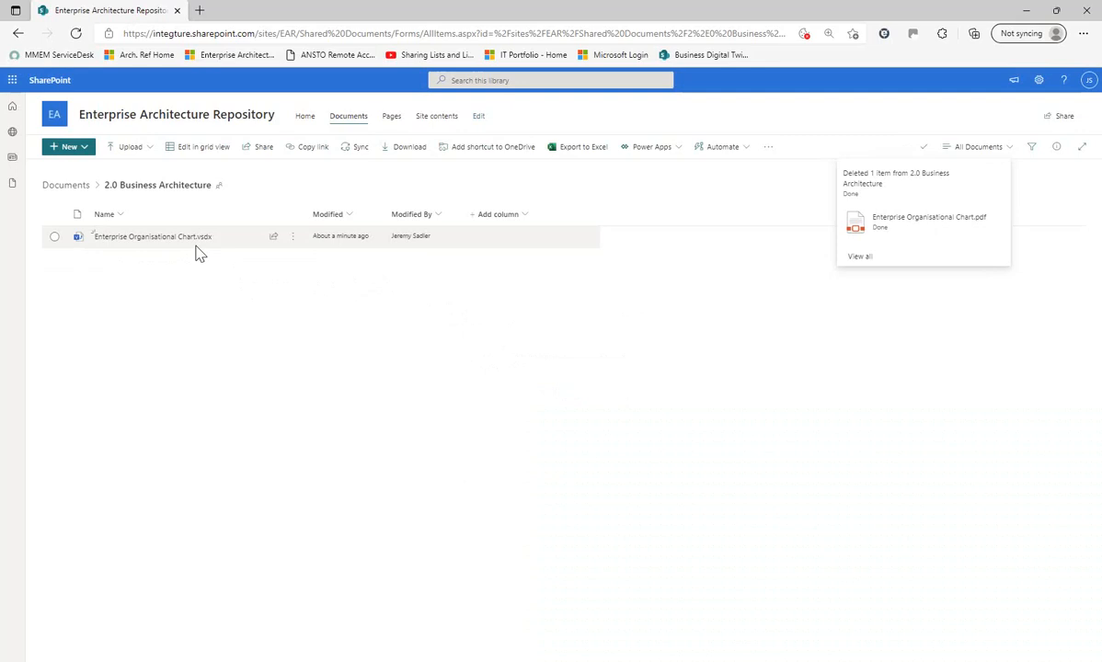
- Start creating a new list from Excel in the site contents
left_click(449, 122)
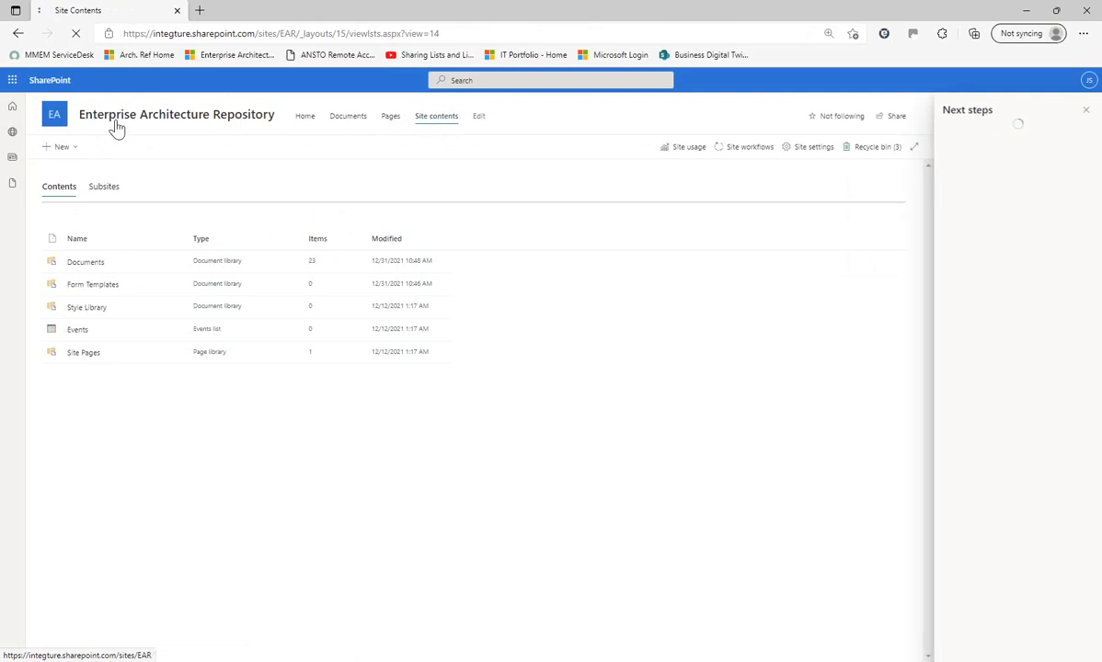
left_click(72, 151)
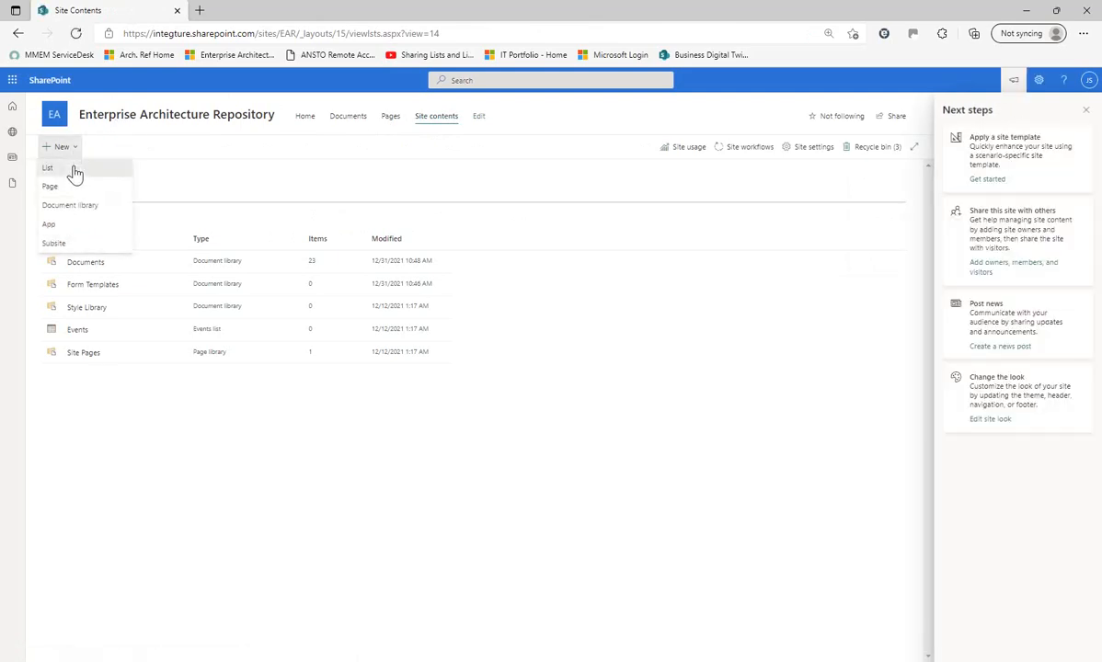
left_click(74, 167)
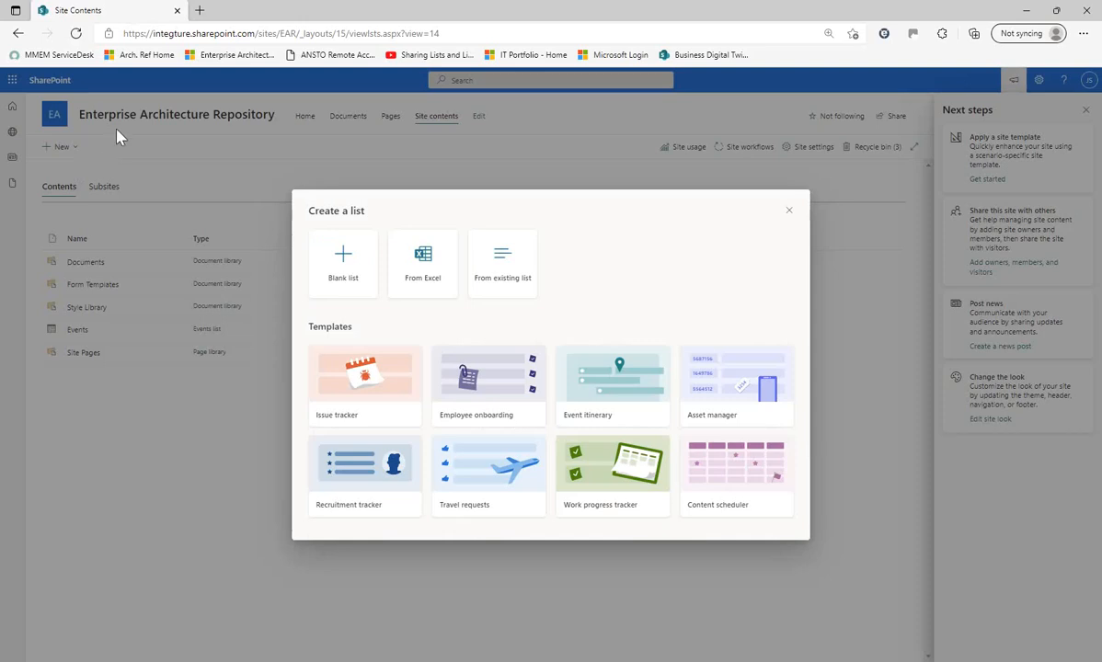
left_click(429, 277)
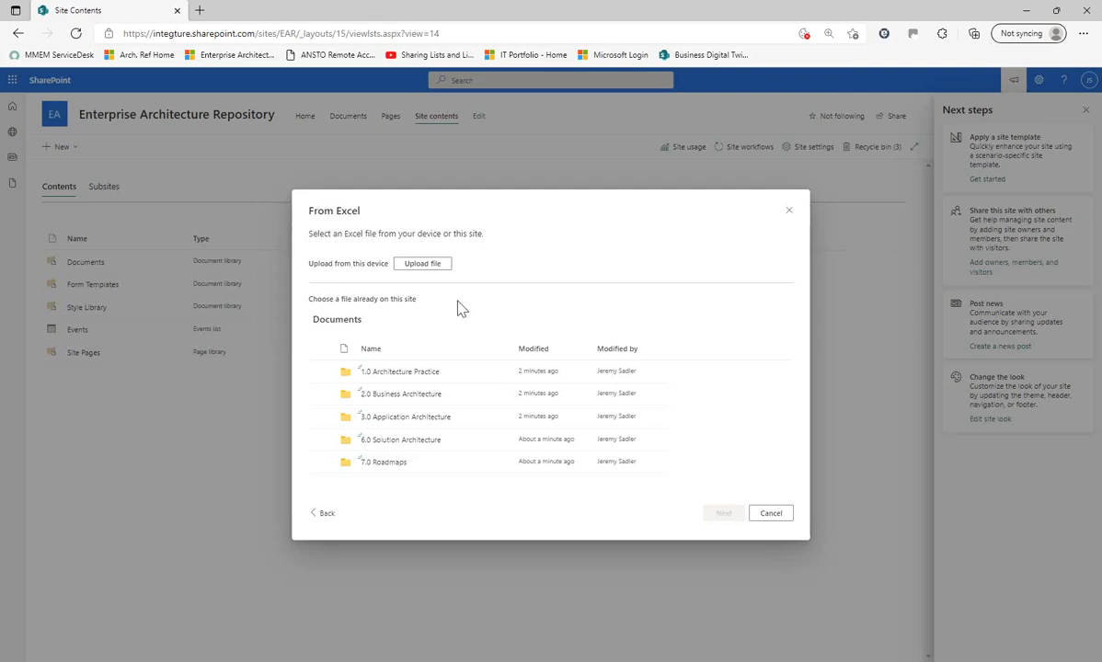
- Upload the Architecture Inventory workbook from the 8.0 Architecture Inventory folder in MVEA-R as the list's source
left_click(430, 266)
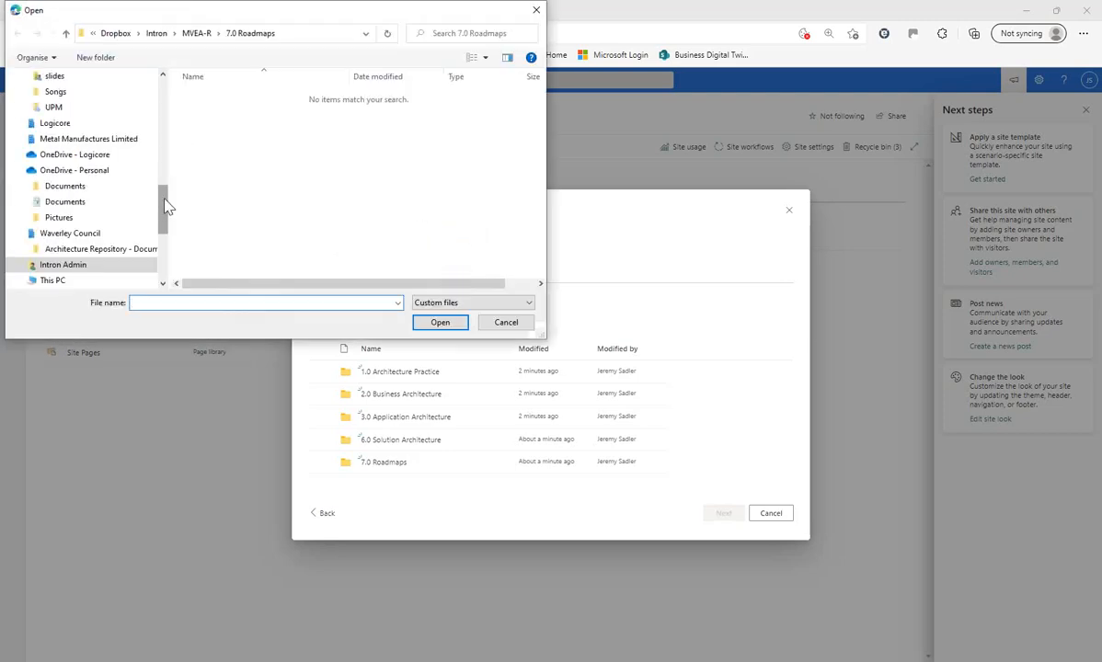
left_click_drag(166, 206, 167, 140)
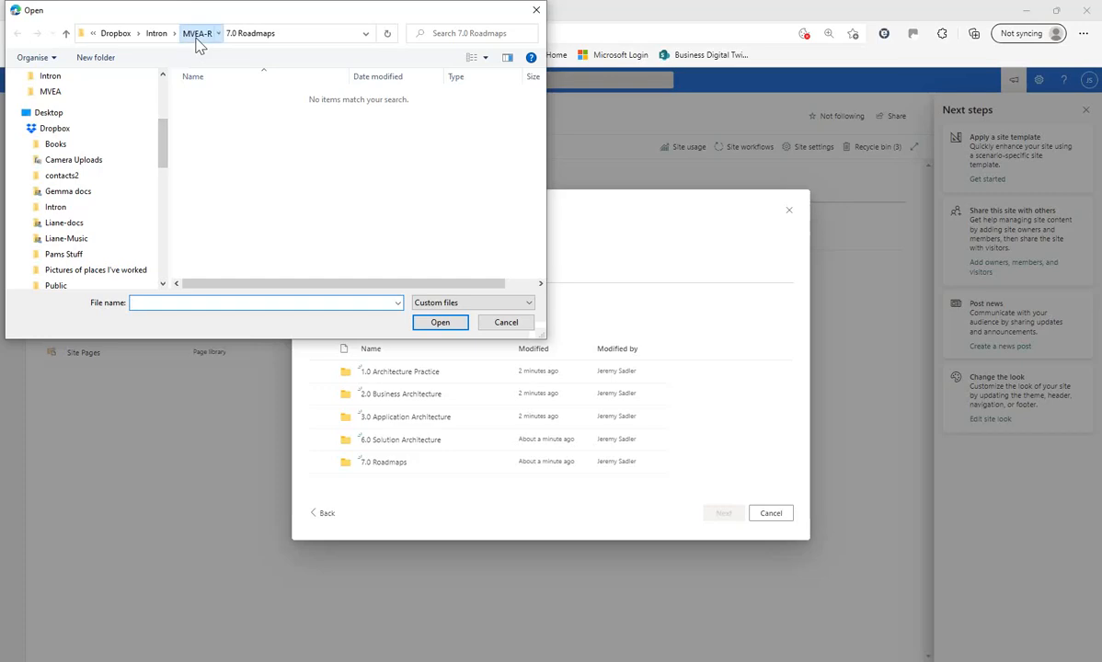
left_click(198, 34)
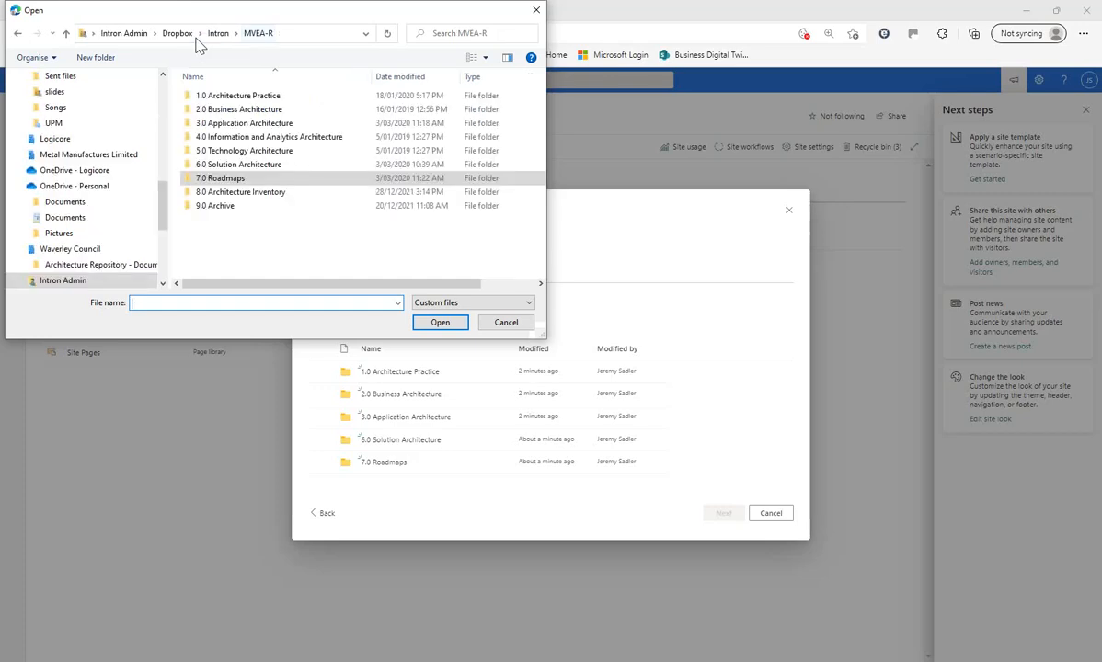
double_click(266, 194)
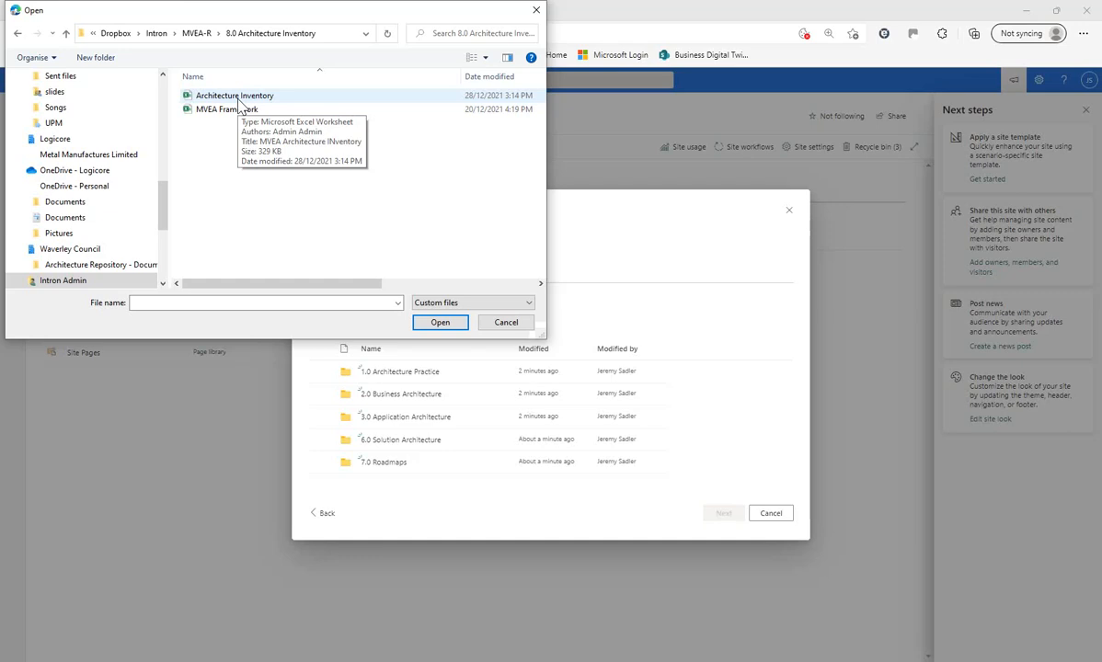
left_click(239, 100)
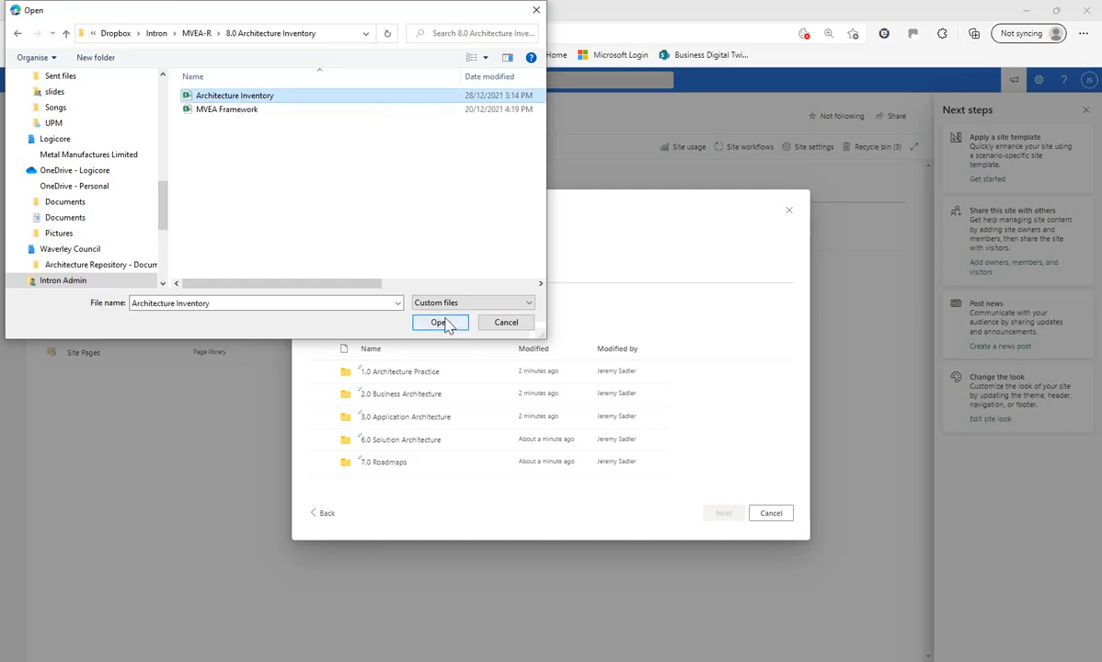
left_click(440, 323)
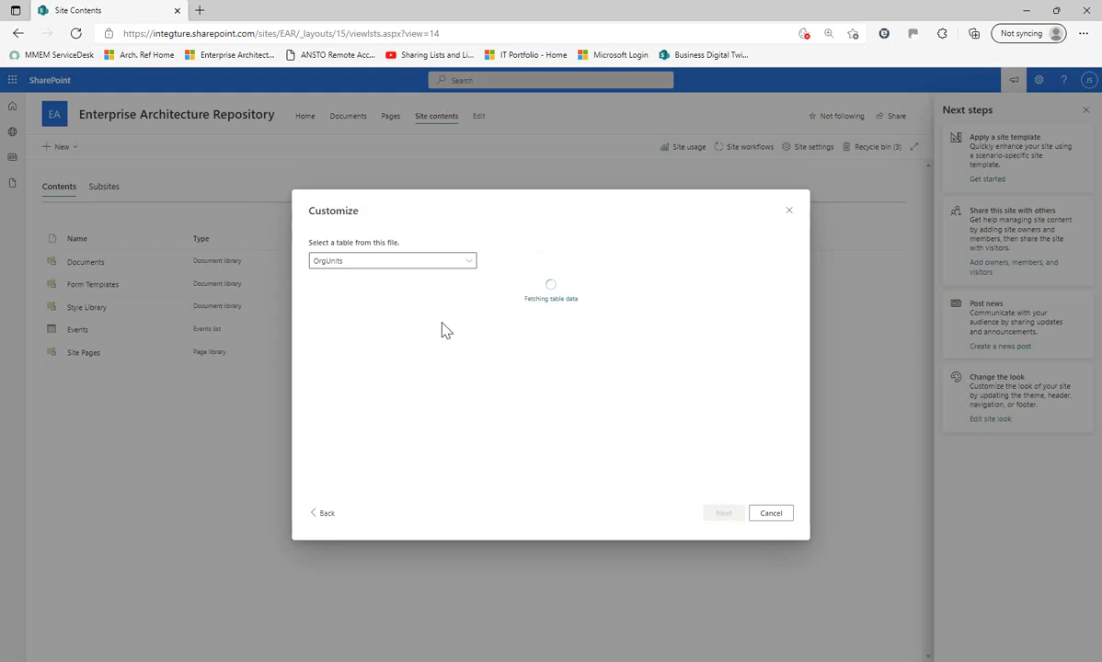
- Choose the OrgUnits table from the workbook and review its columns
left_click(470, 263)
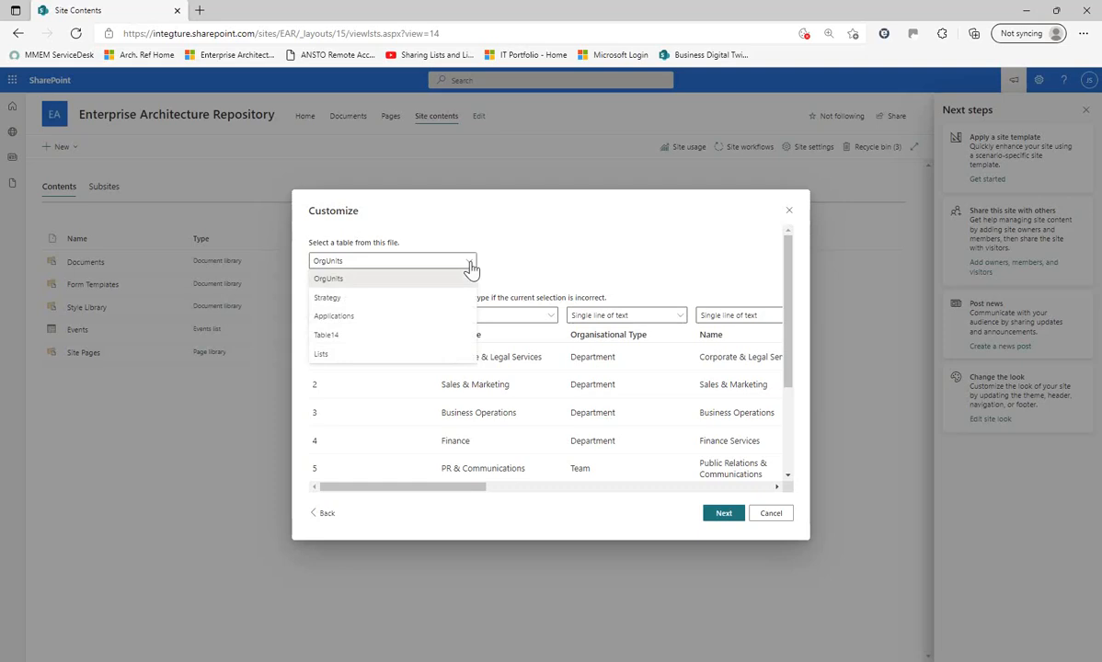
left_click(329, 278)
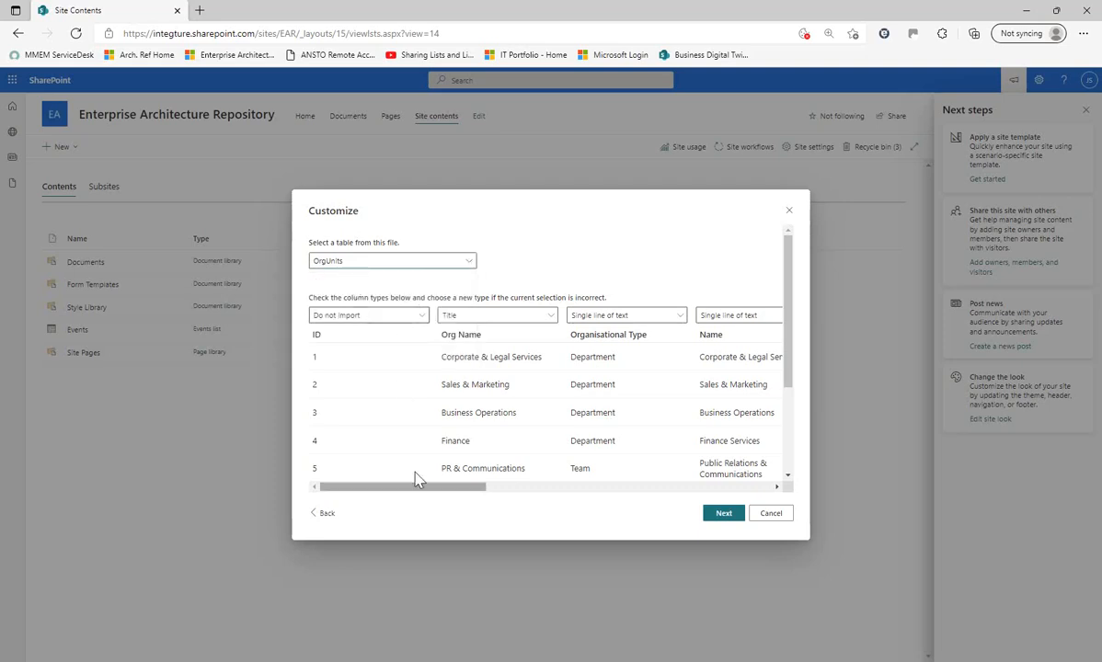
left_click_drag(438, 488, 398, 494)
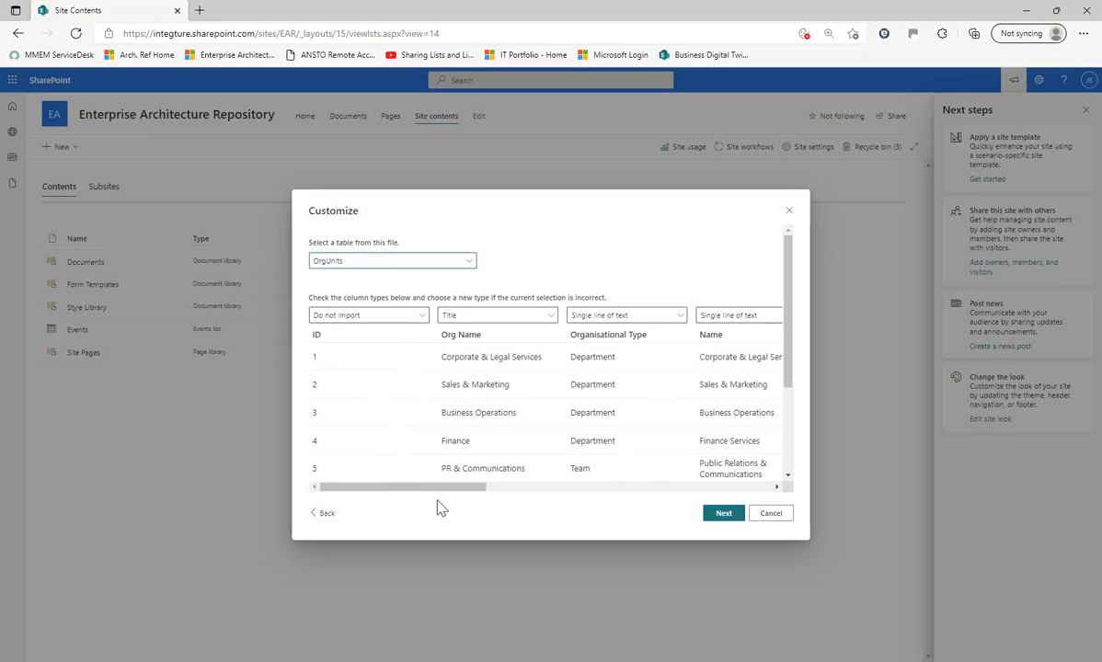
left_click_drag(443, 494, 490, 501)
left_click_drag(354, 278, 387, 338)
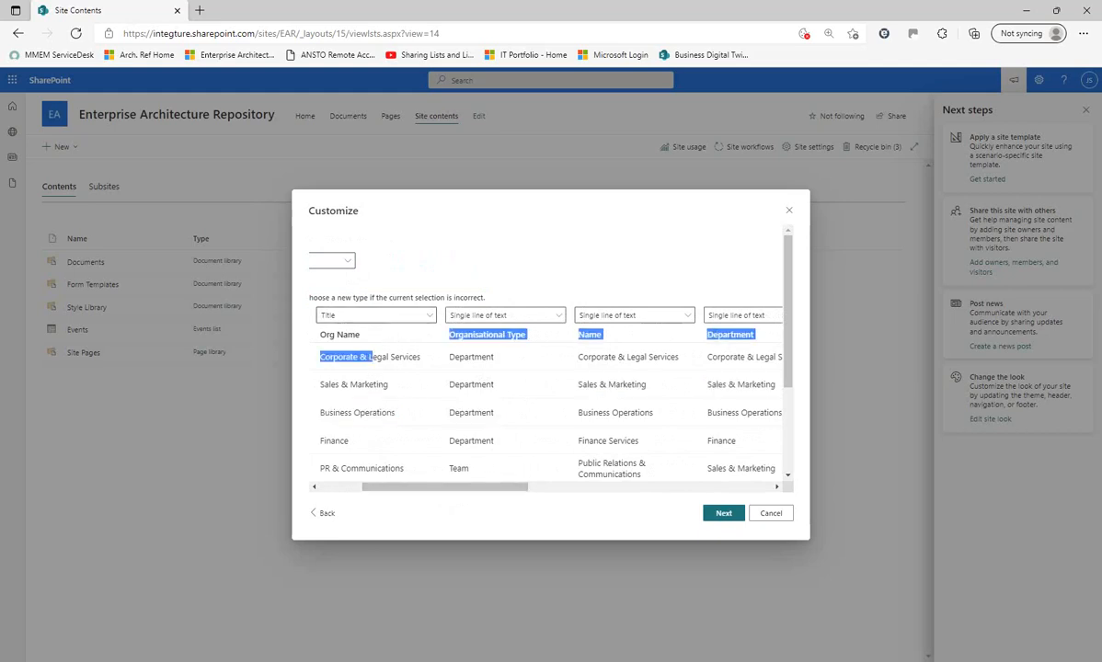
left_click_drag(517, 490, 396, 490)
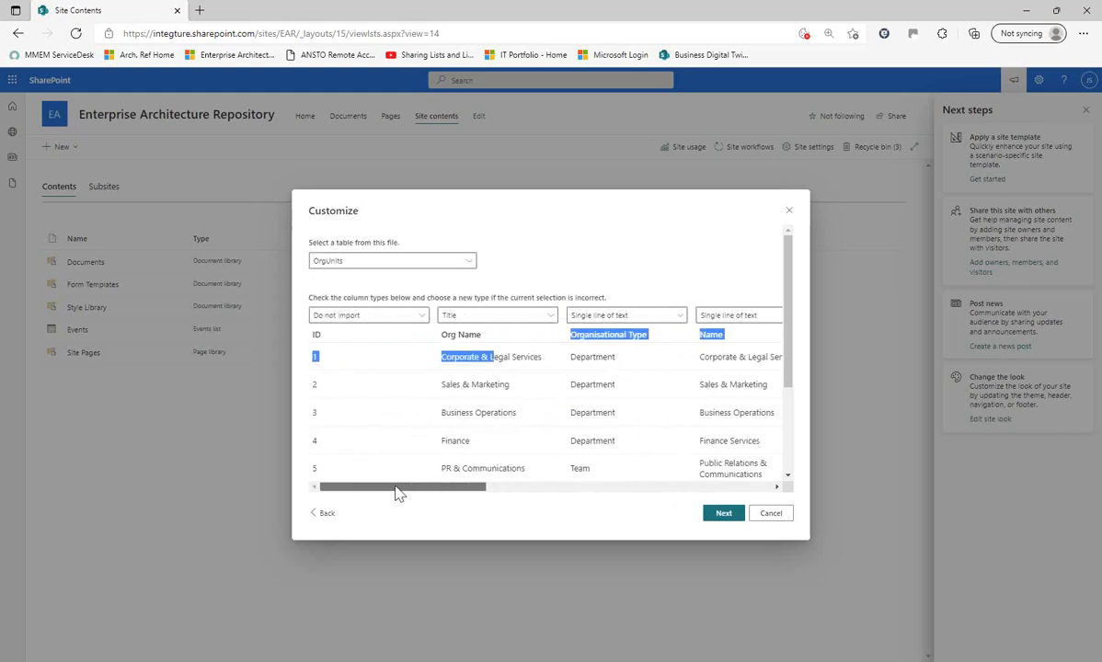
- Exclude the Org Name column from the import and make the Name column the list's Title
left_click(553, 320)
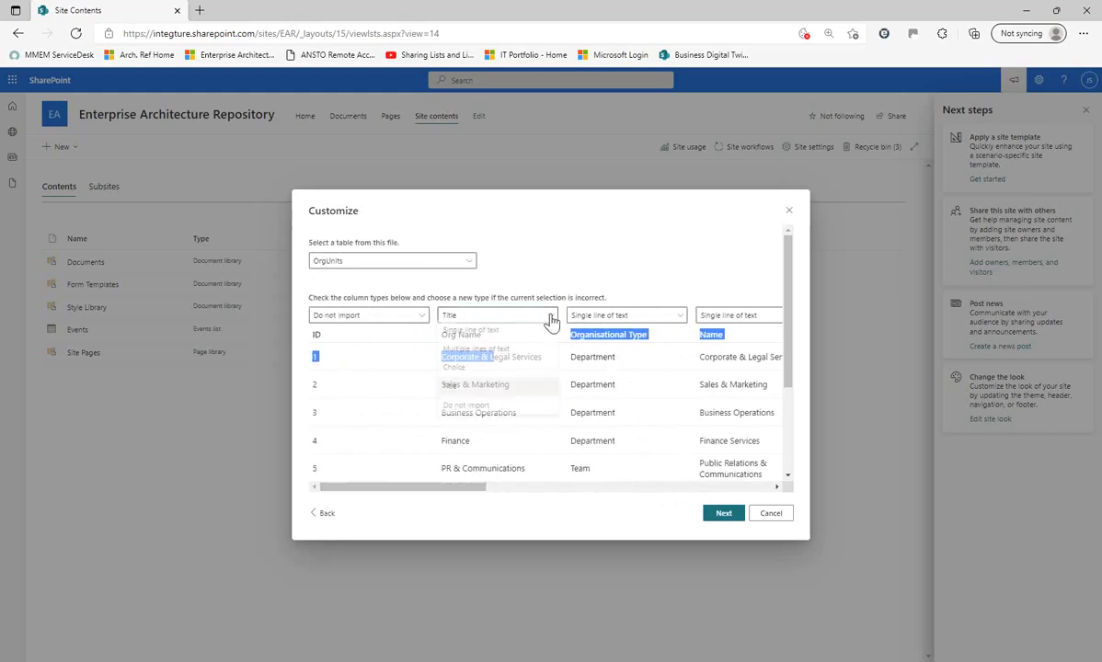
left_click(483, 412)
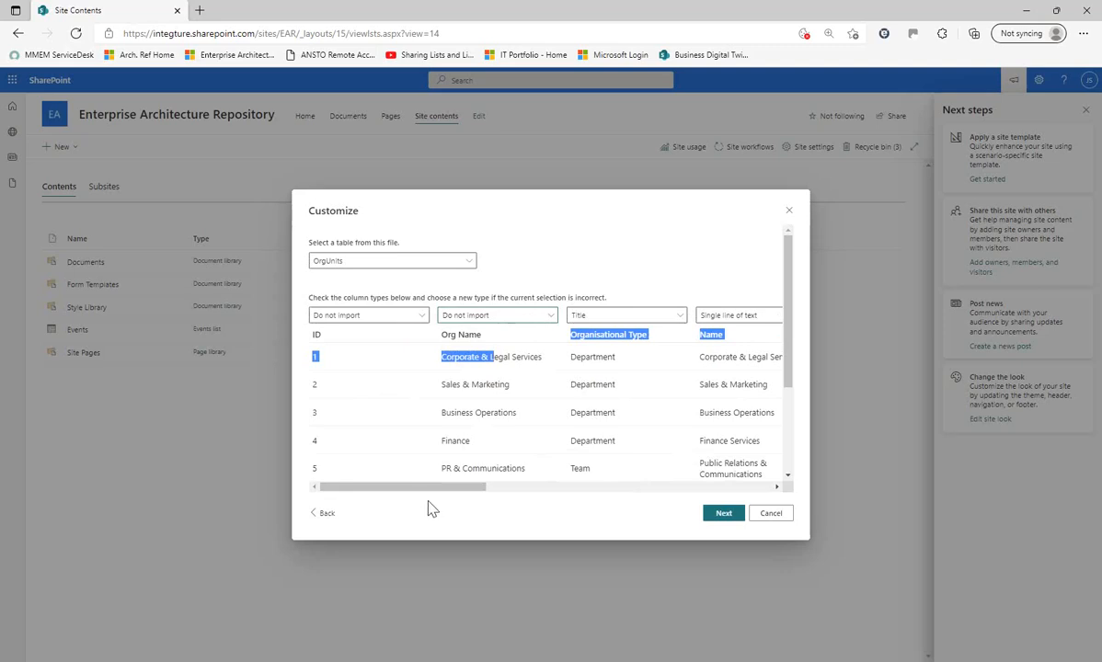
left_click_drag(430, 489, 504, 495)
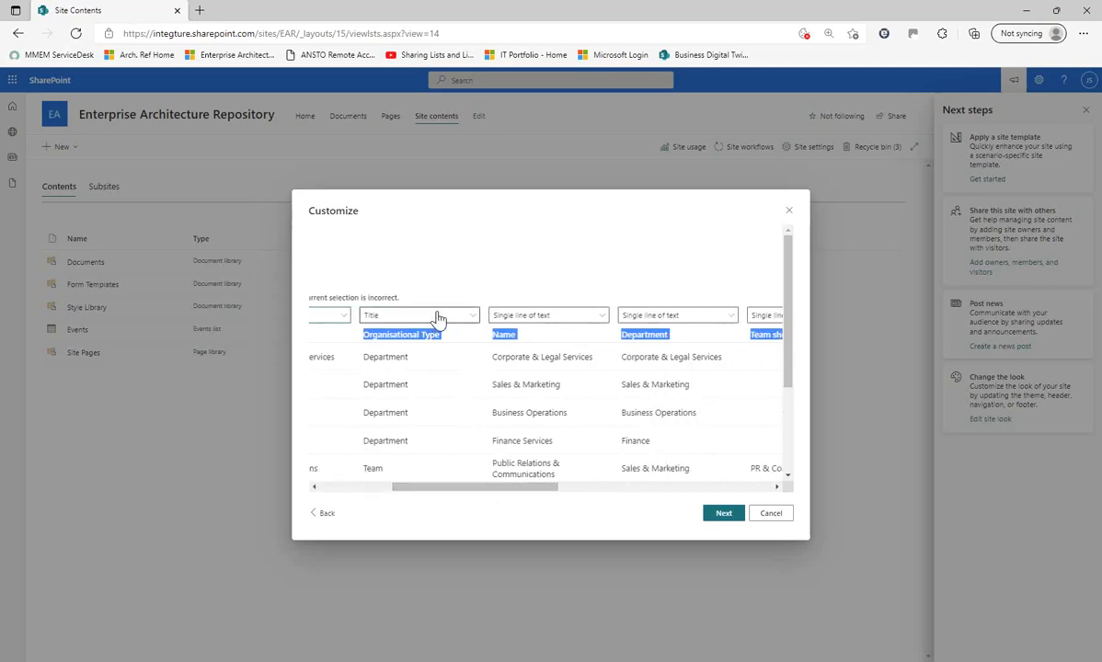
left_click(578, 321)
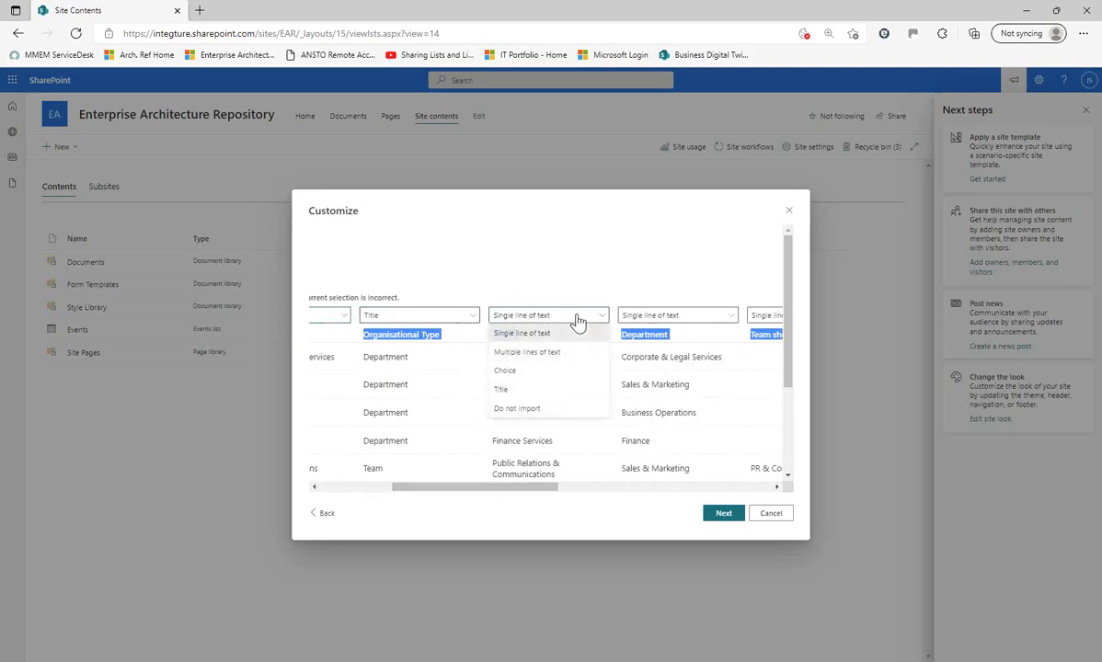
left_click(480, 387)
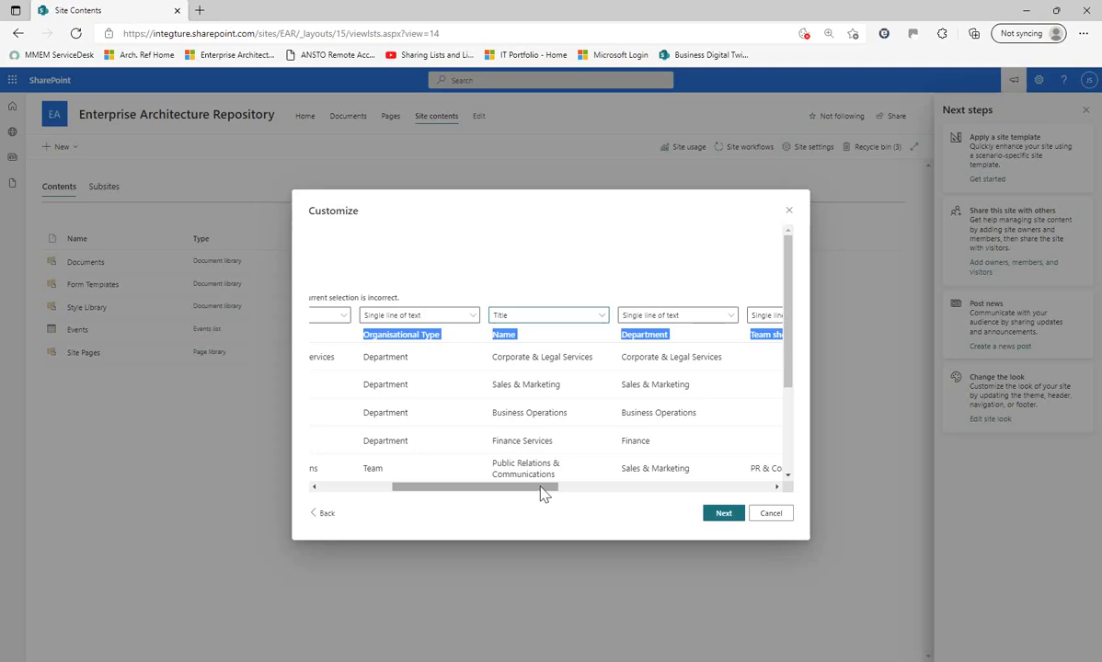
- Set the Description column's type to Single line of text
left_click_drag(544, 490, 696, 498)
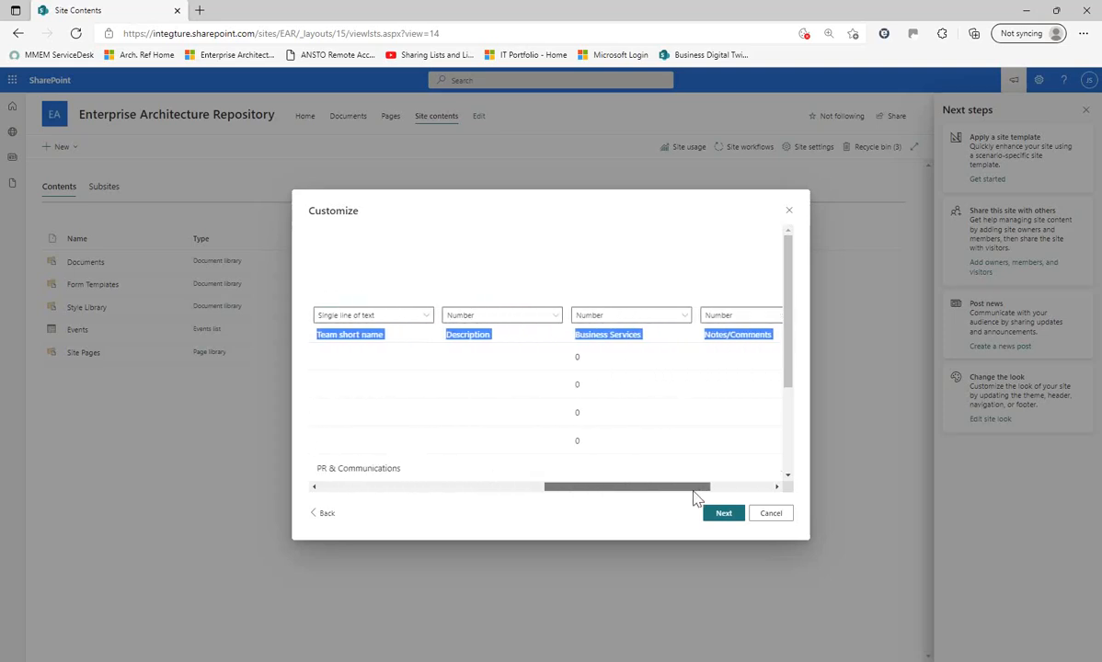
left_click(550, 319)
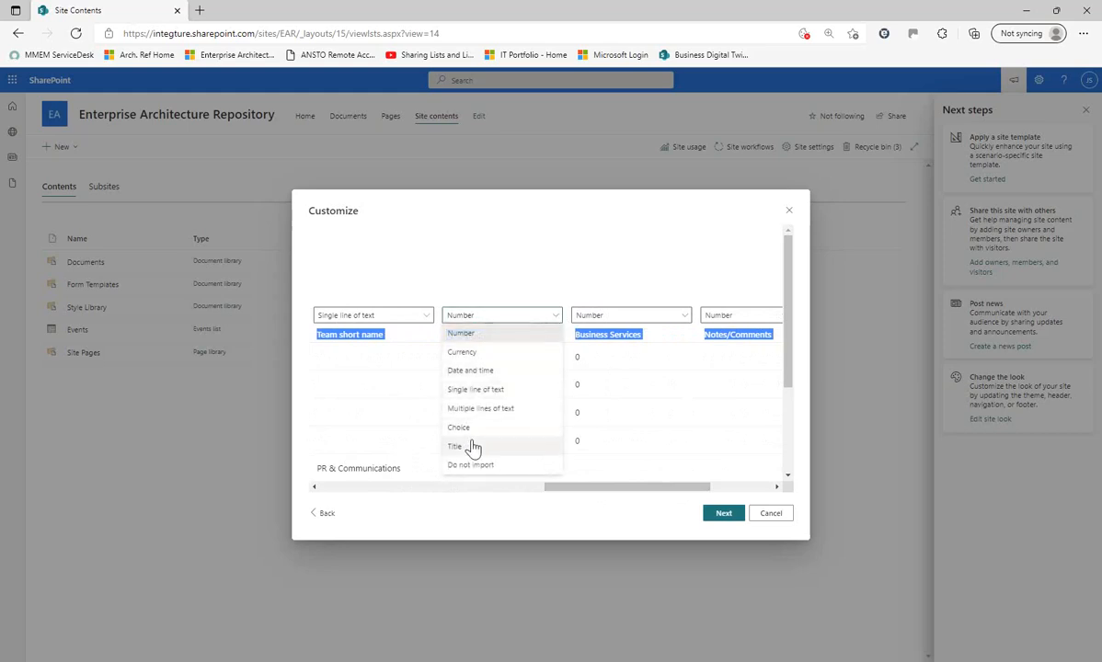
left_click(490, 391)
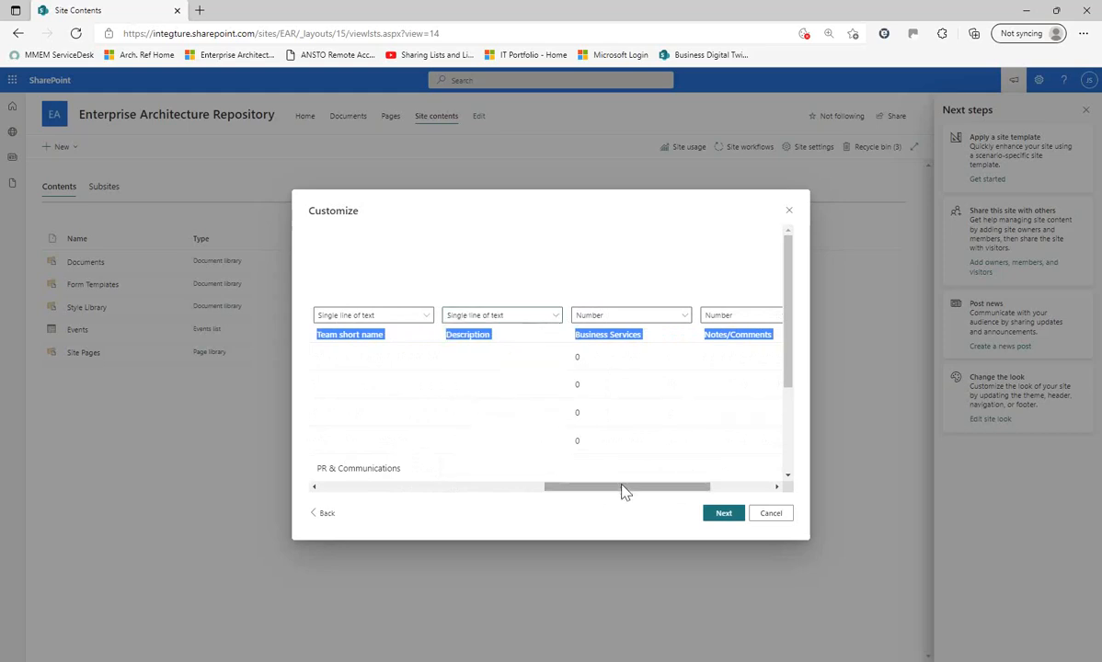
left_click_drag(621, 488, 674, 490)
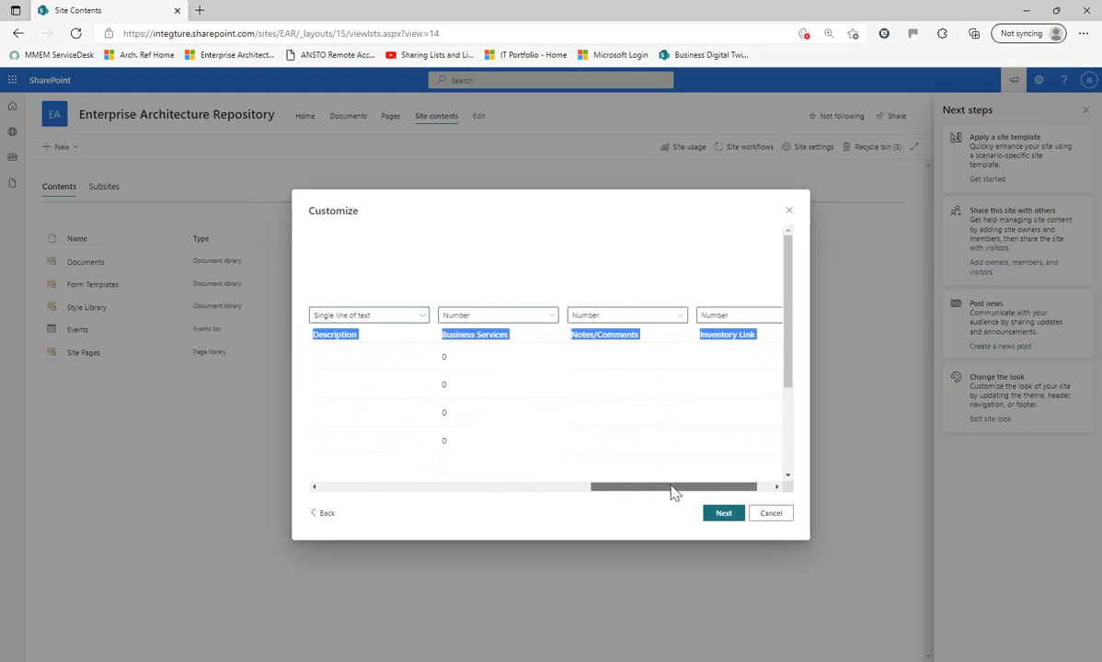
- Set the Business Services and Notes/Comments columns' types to Single line of text
left_click(545, 318)
left_click(477, 387)
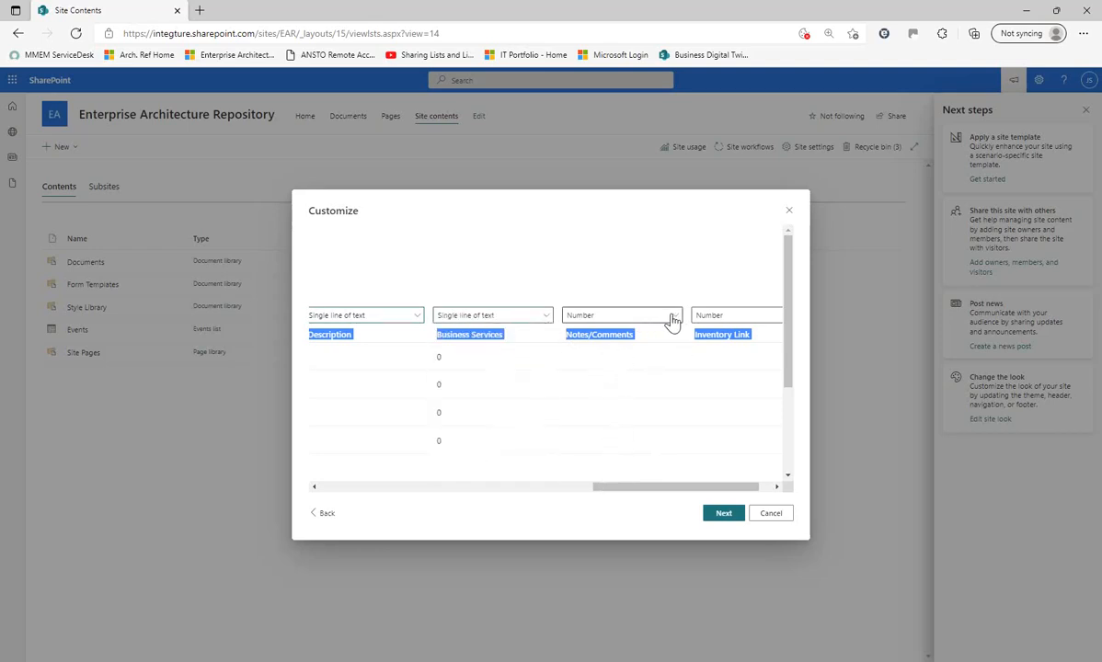
left_click(672, 319)
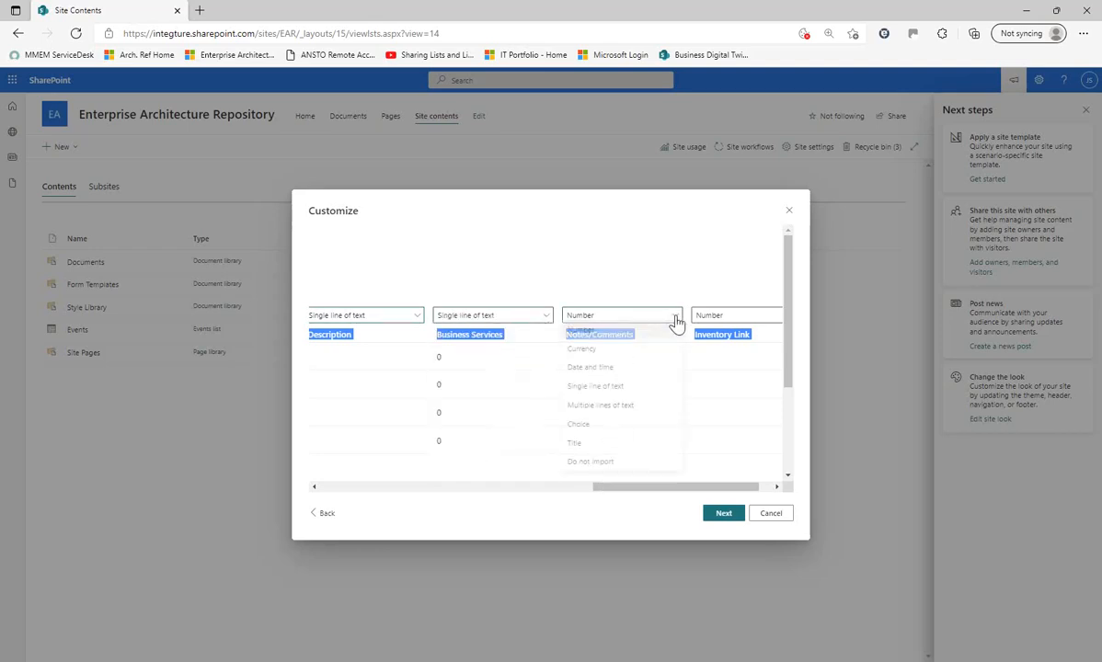
left_click(603, 391)
- Exclude the Inventory Link column from the import and continue to the list's naming details
left_click_drag(647, 486, 706, 492)
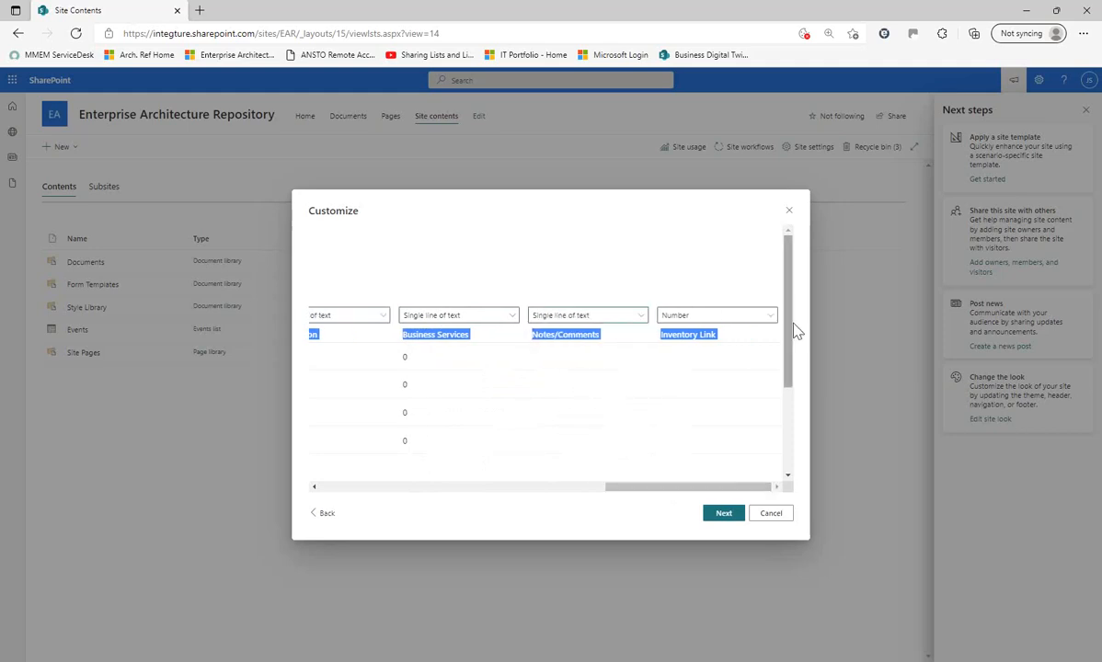
left_click(769, 318)
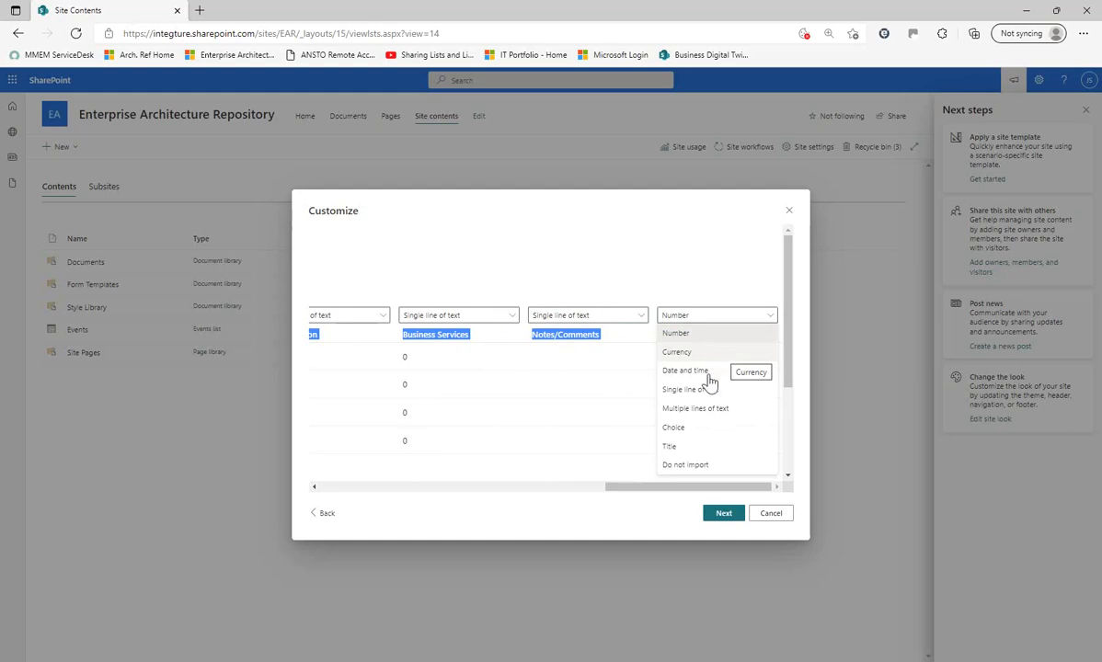
left_click(672, 468)
left_click(725, 515)
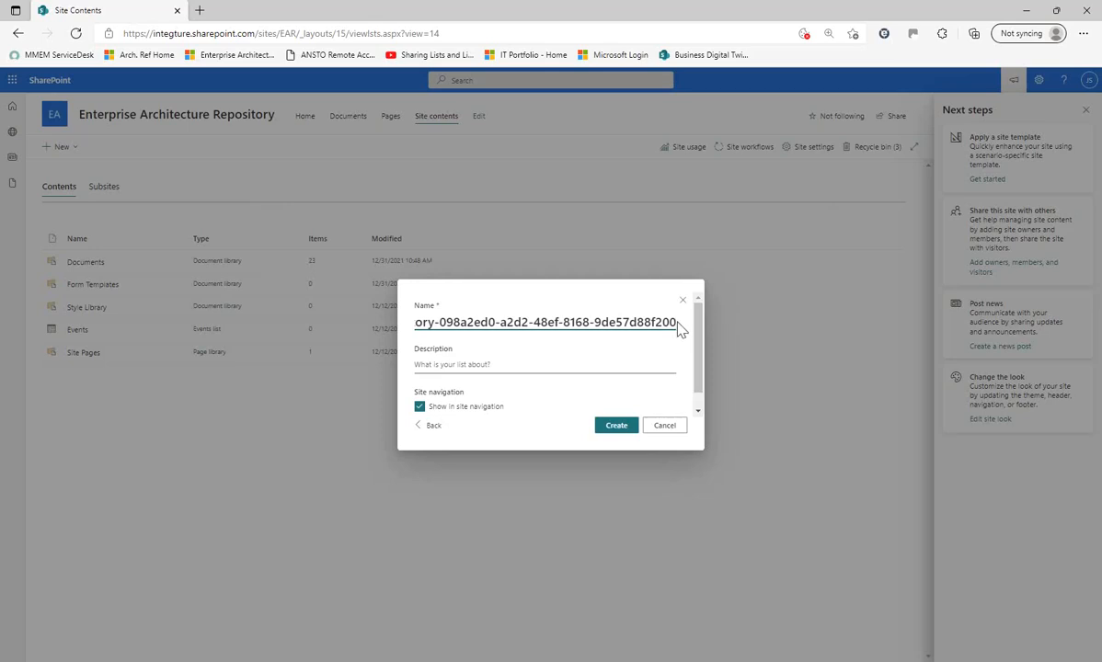
- Name the list Org Catalogue, leave it out of the site navigation, and create it
left_click_drag(677, 322, 387, 318)
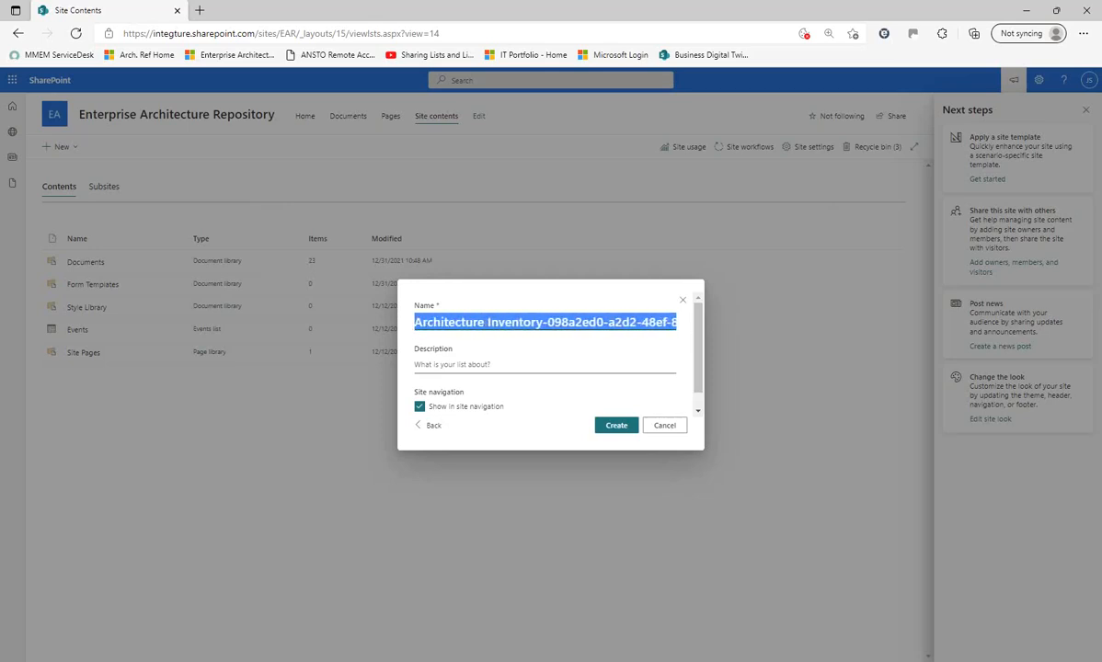
type("Org")
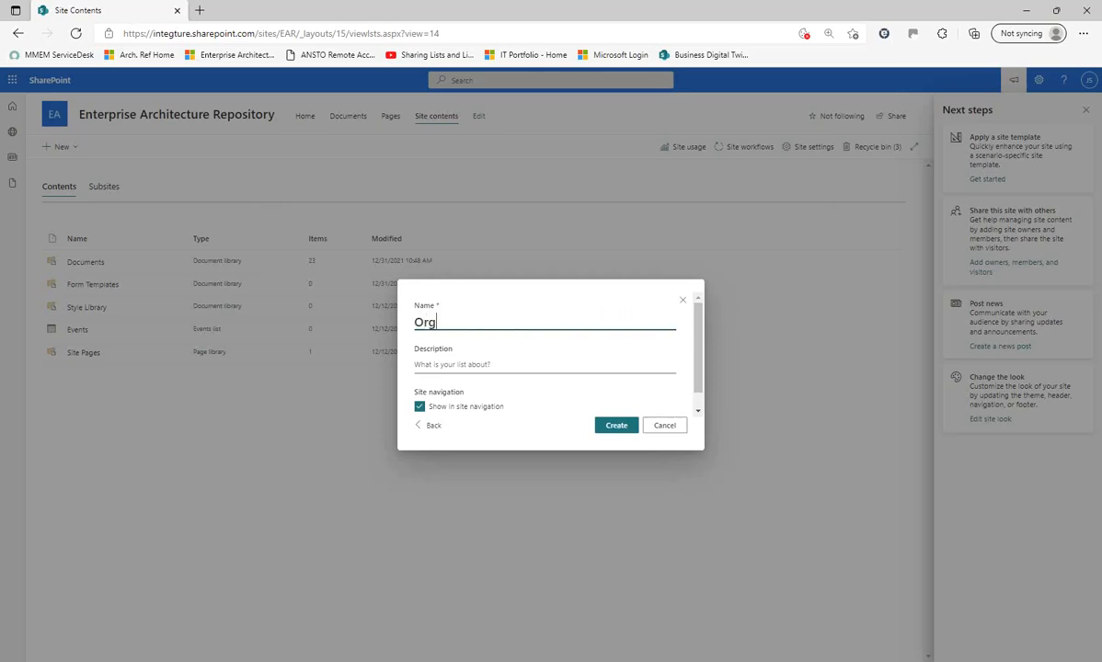
type(" Catallgue")
key("BackSpace")
key("BackSpace")
key("BackSpace")
key("BackSpace")
type("ogue")
left_click(420, 409)
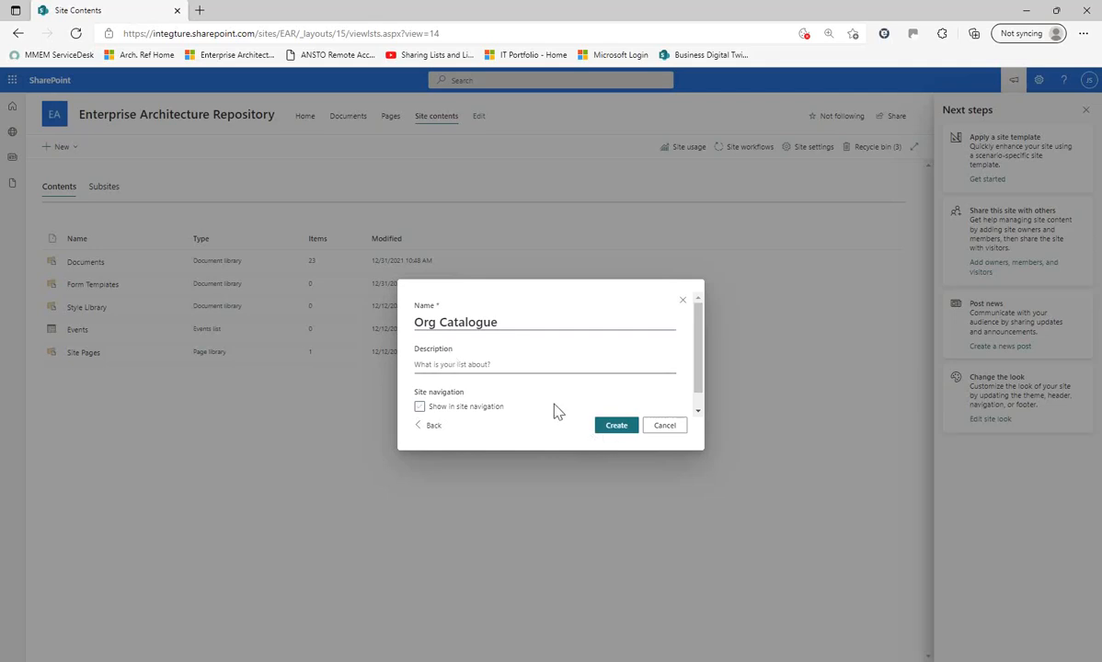
left_click(619, 425)
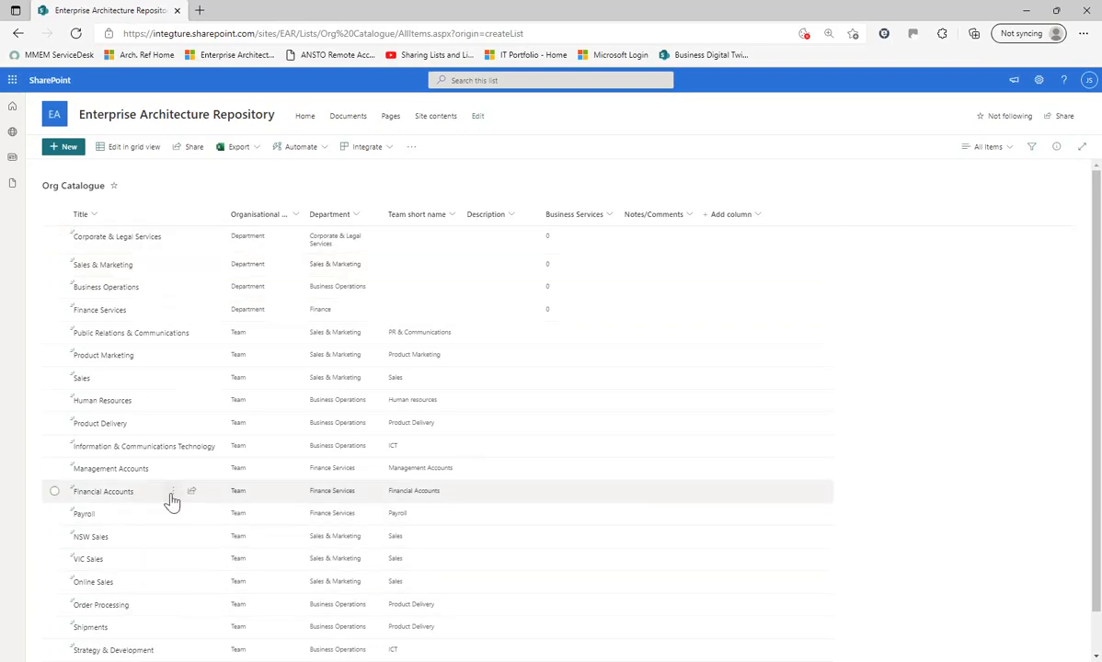
- Start another new list from Excel in the site contents and upload the Architecture Inventory workbook as its source
left_click(441, 126)
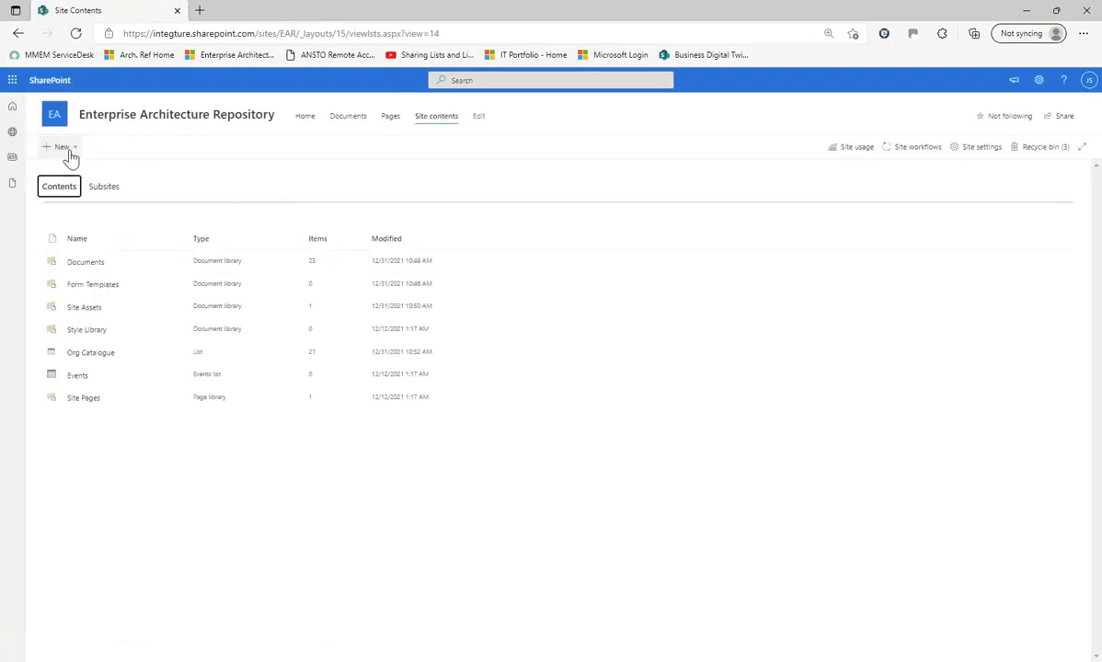
left_click(70, 155)
left_click(49, 169)
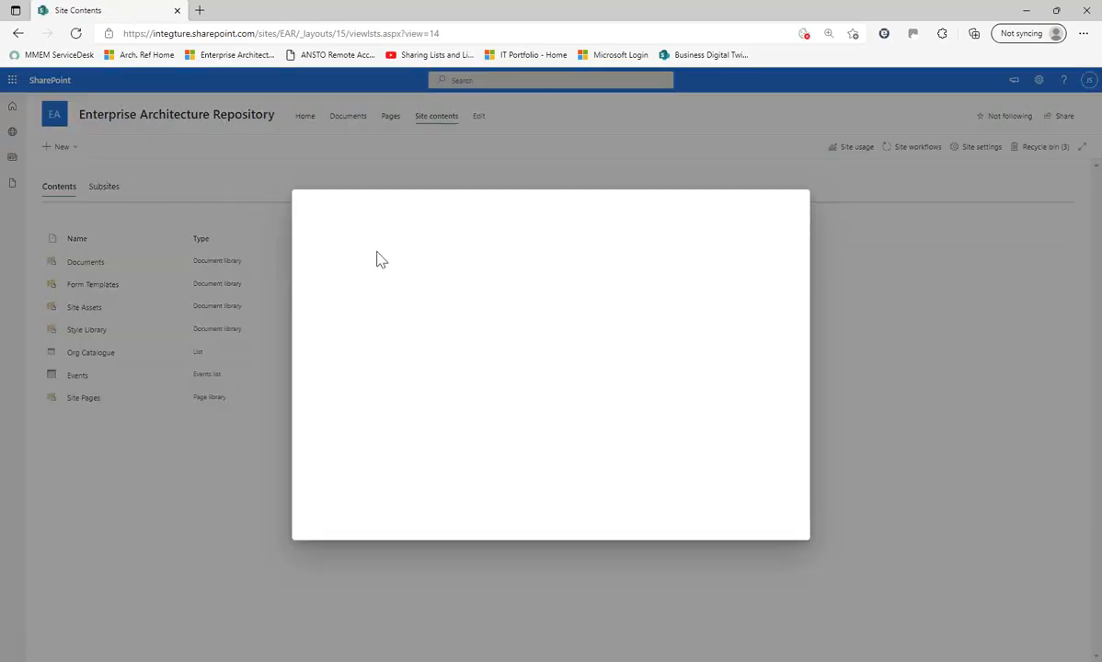
left_click(439, 285)
left_click(438, 267)
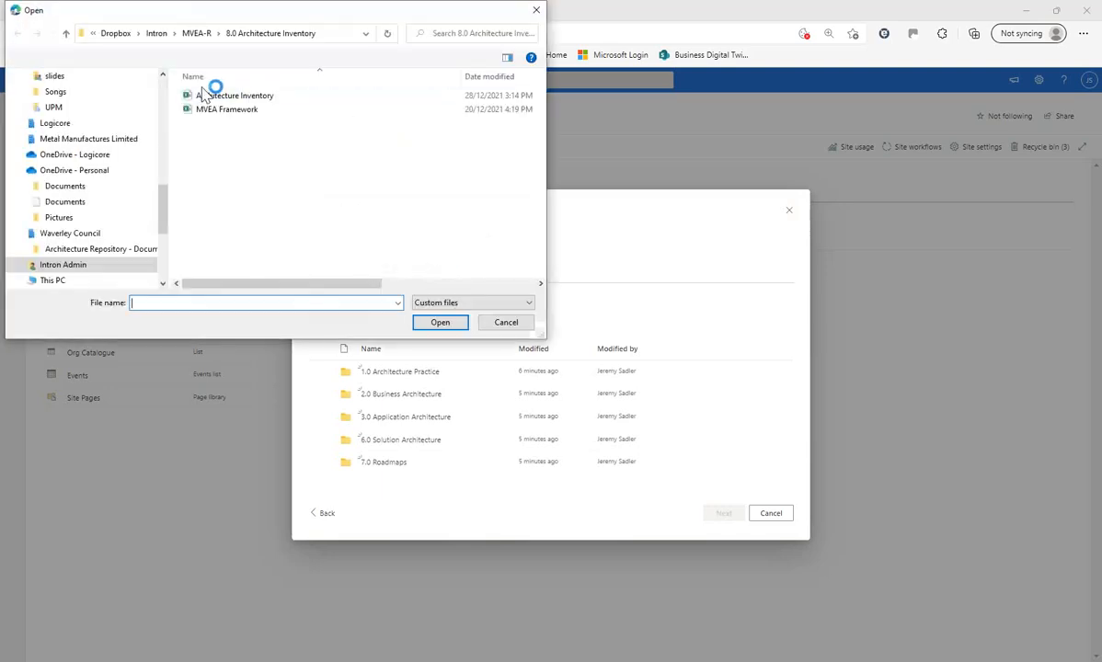
left_click(205, 96)
left_click(445, 324)
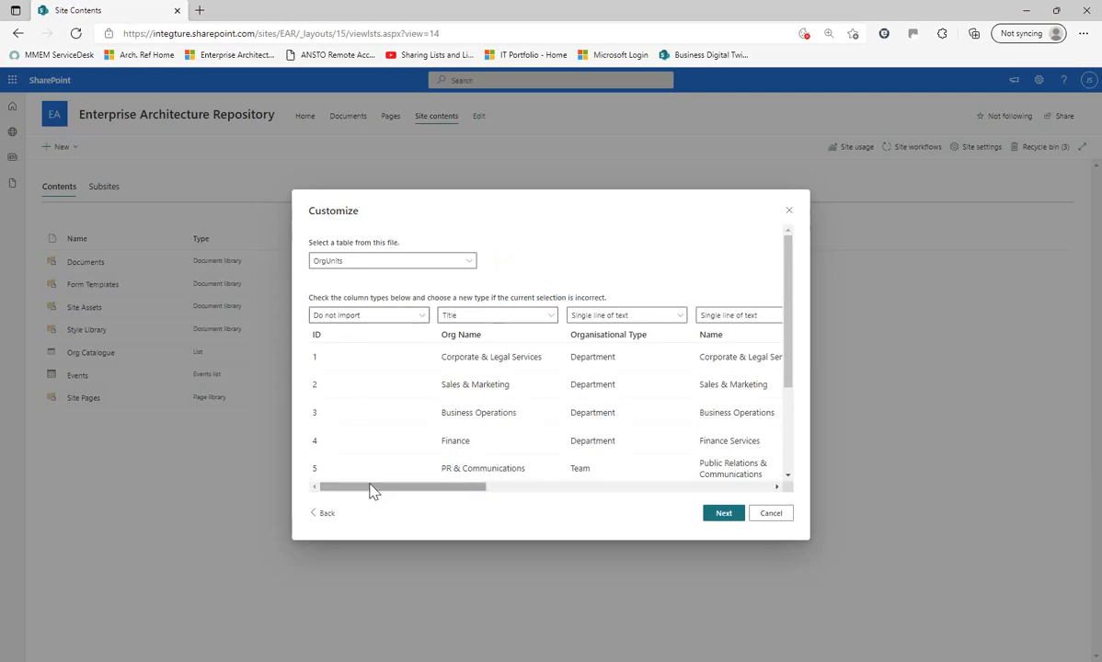
- Set the Organisational Type column of the OrgUnits table to Choice
left_click_drag(386, 489, 418, 489)
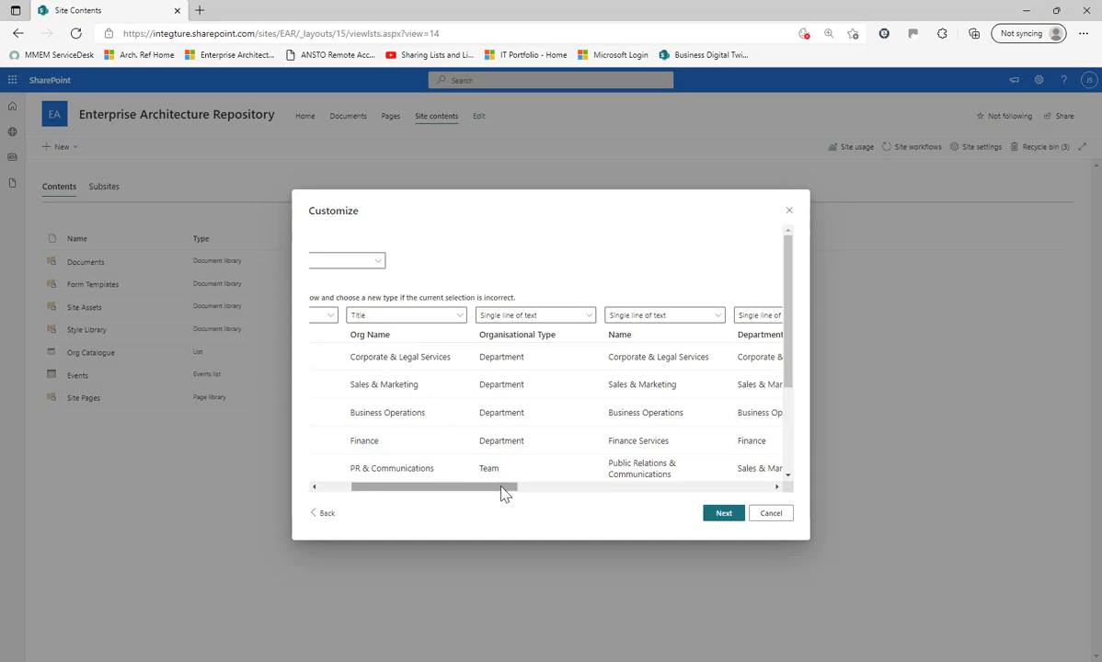
left_click_drag(488, 493, 533, 492)
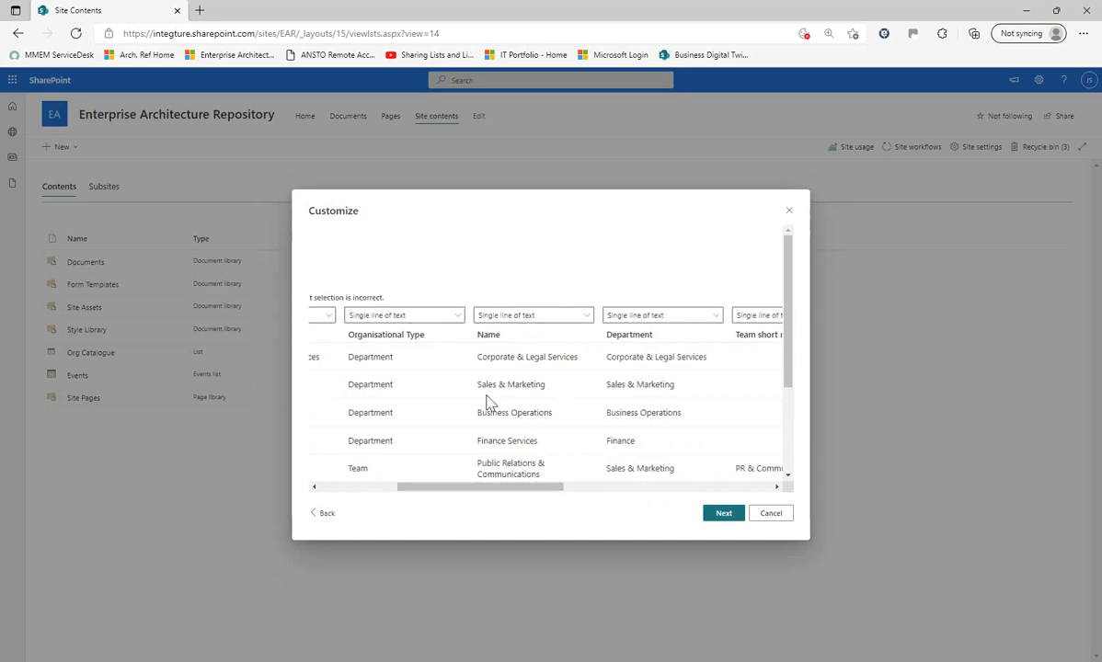
left_click(454, 316)
left_click(384, 374)
- Choose the Applications table from the workbook as the data to import
left_click_drag(503, 491, 293, 495)
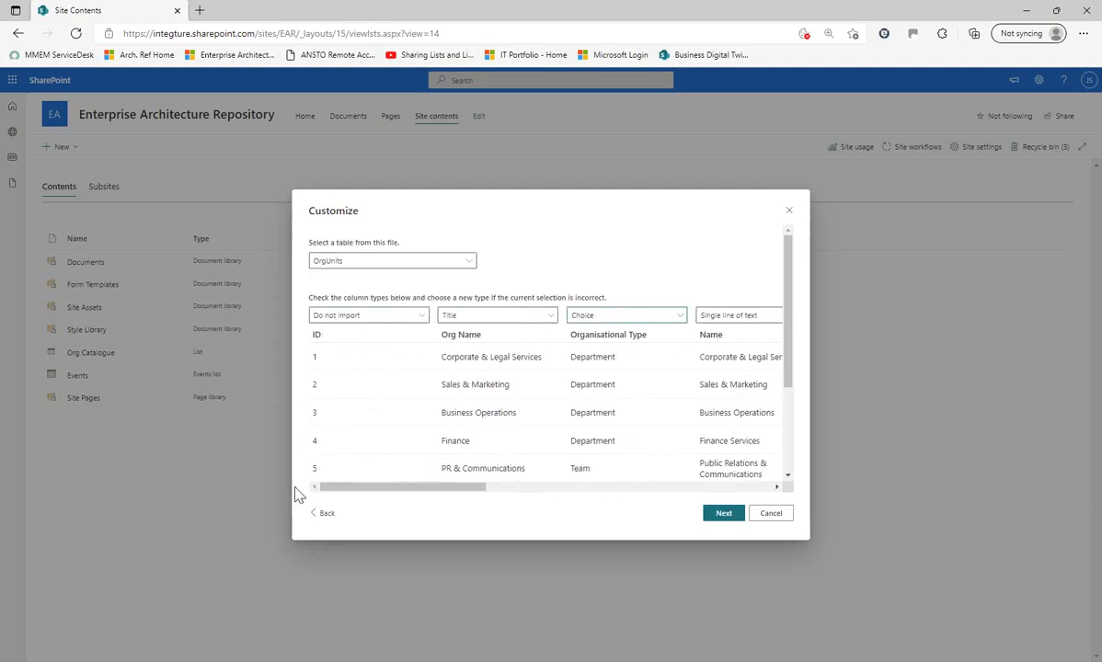
left_click(431, 259)
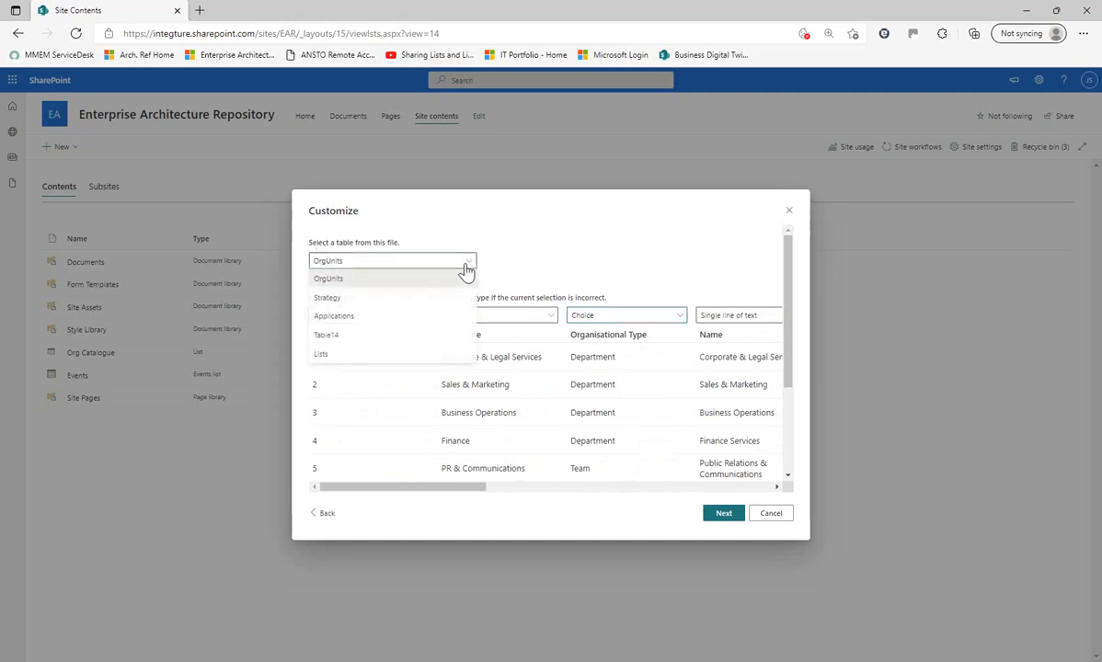
left_click(335, 317)
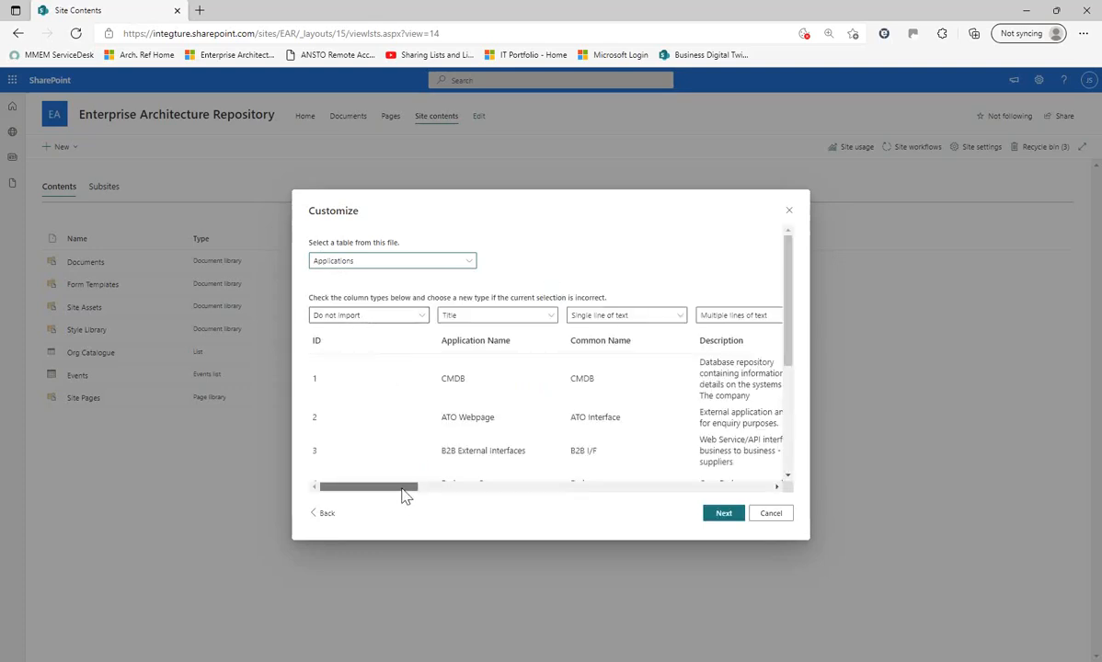
- Set the Business Criticality and Current Status columns' types to Choice
left_click_drag(405, 495, 424, 489)
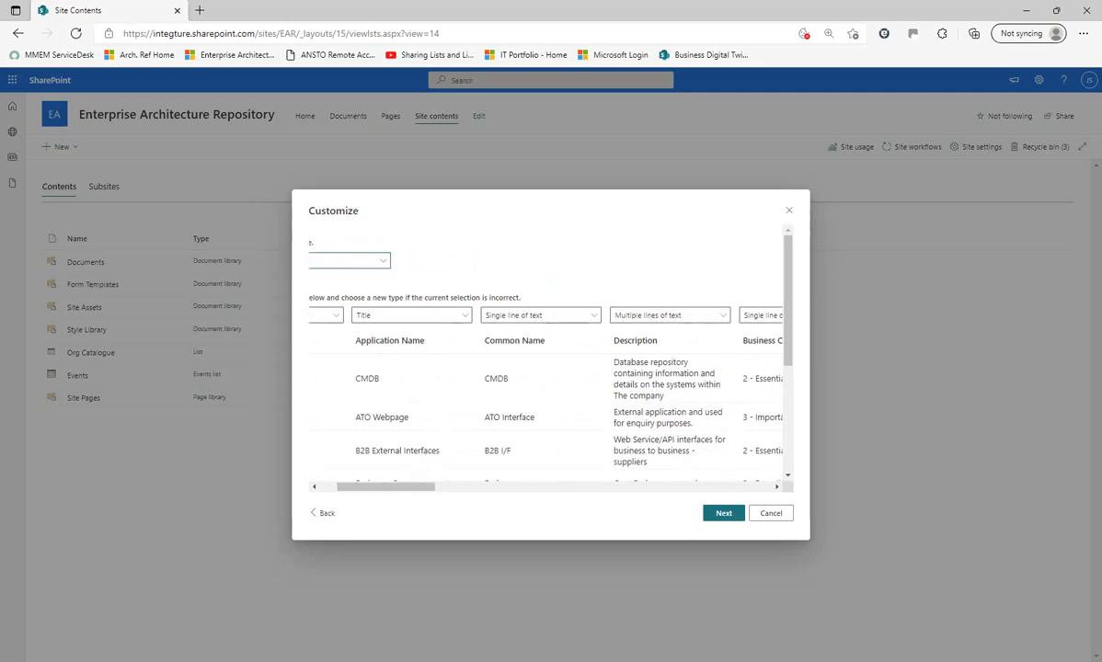
left_click_drag(421, 487, 494, 493)
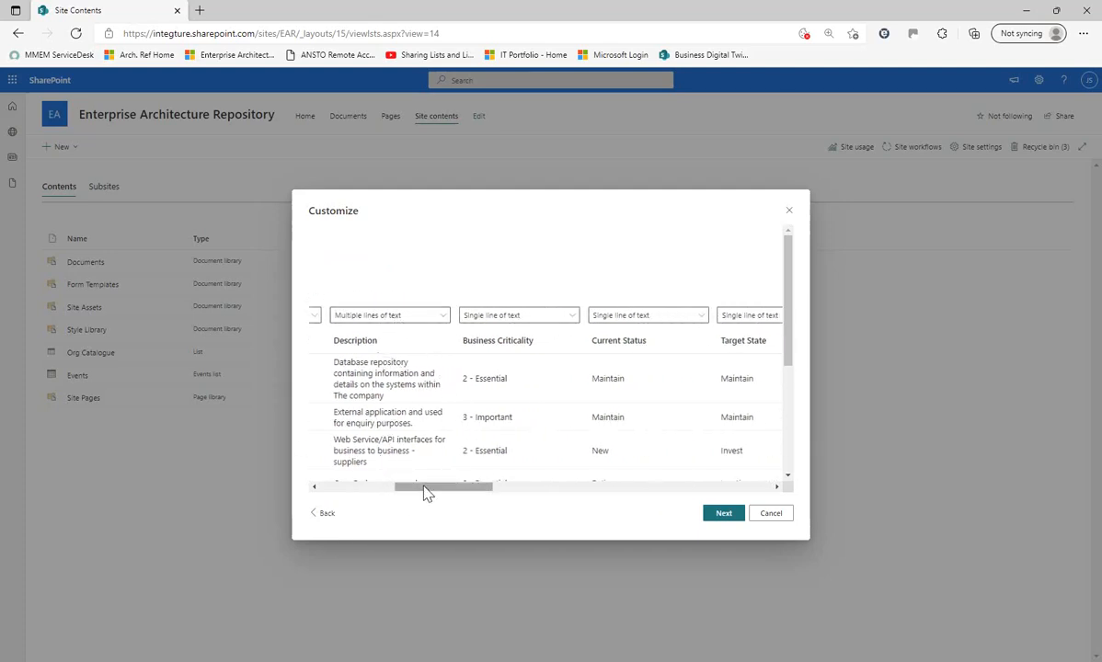
left_click_drag(426, 494, 450, 494)
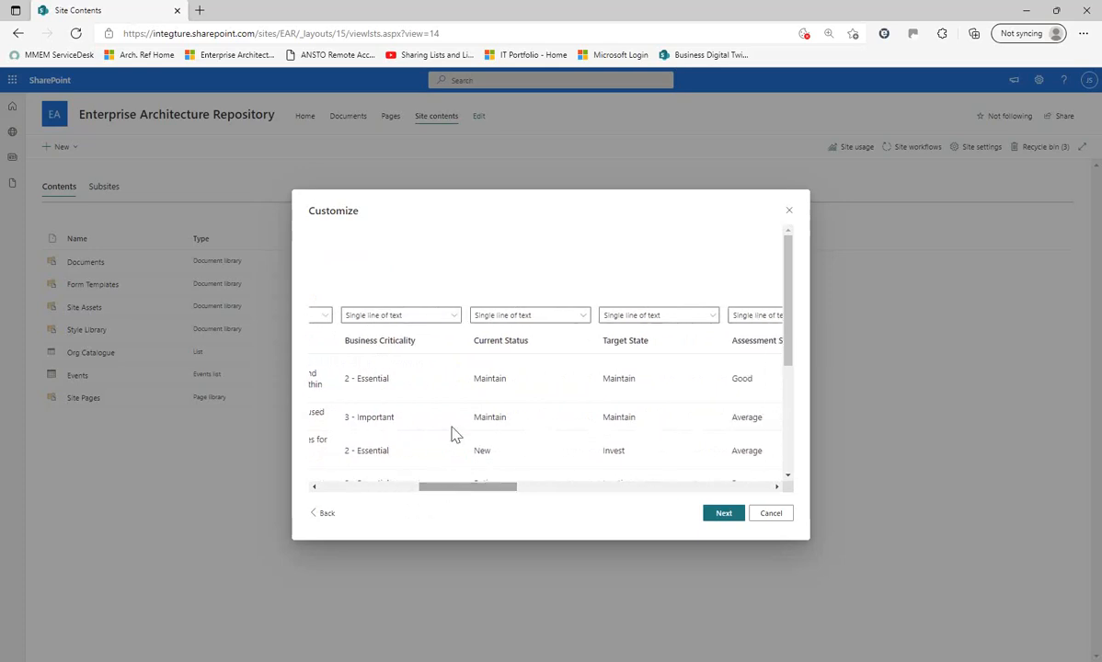
left_click(455, 317)
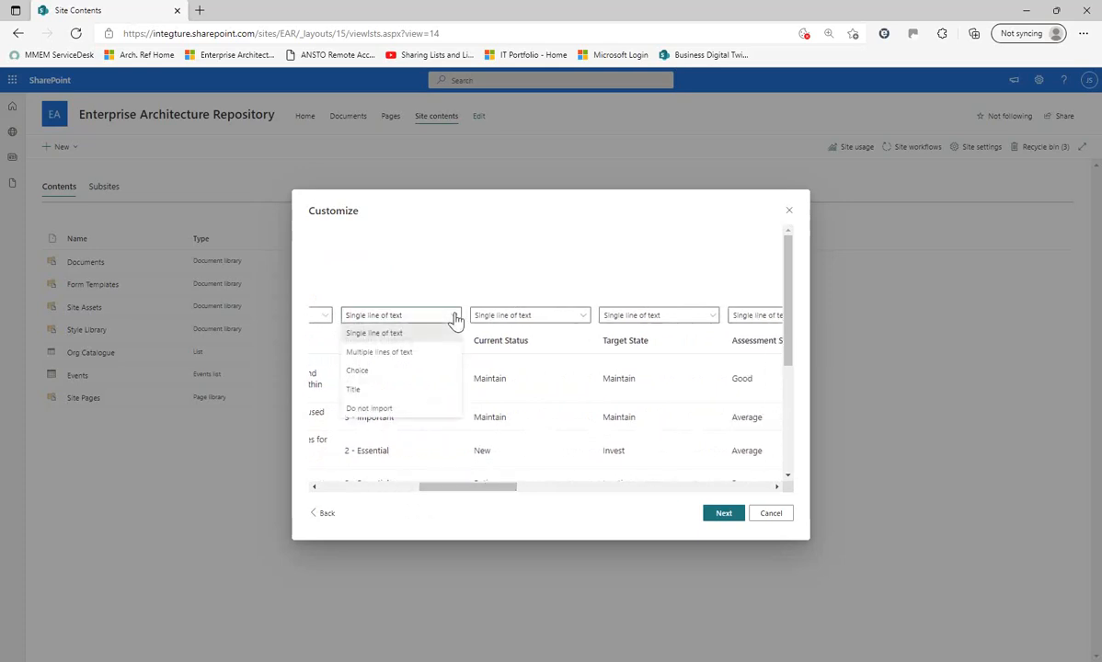
left_click(375, 371)
left_click(583, 319)
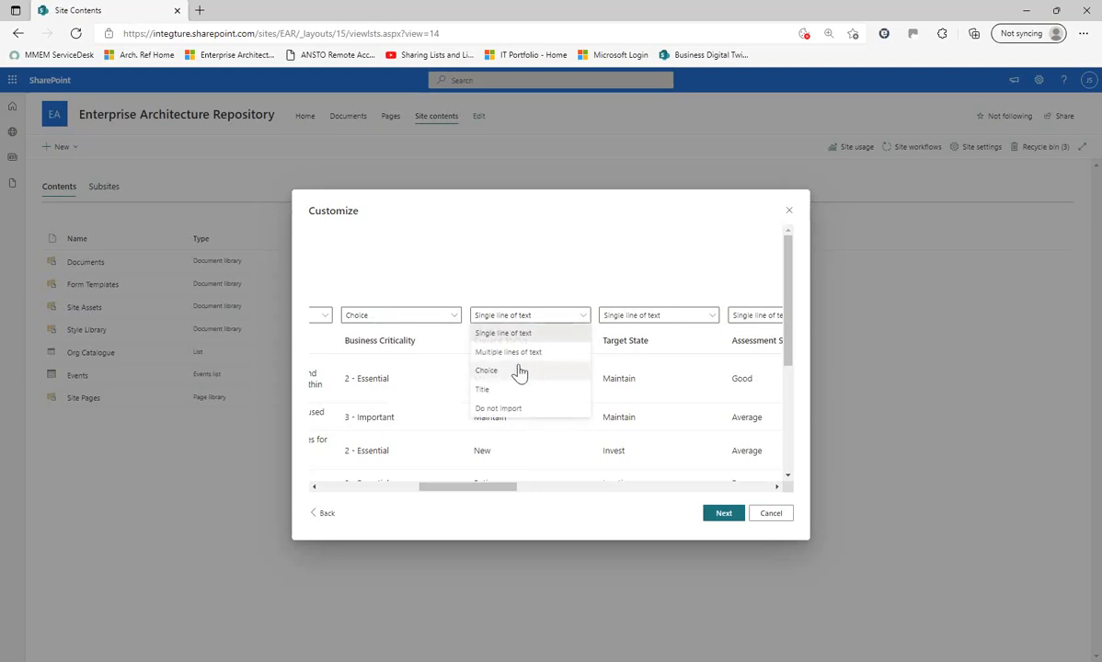
left_click(516, 373)
- Set the Target State and Assessment Score columns' types to Choice
left_click_drag(470, 494, 512, 500)
left_click(524, 318)
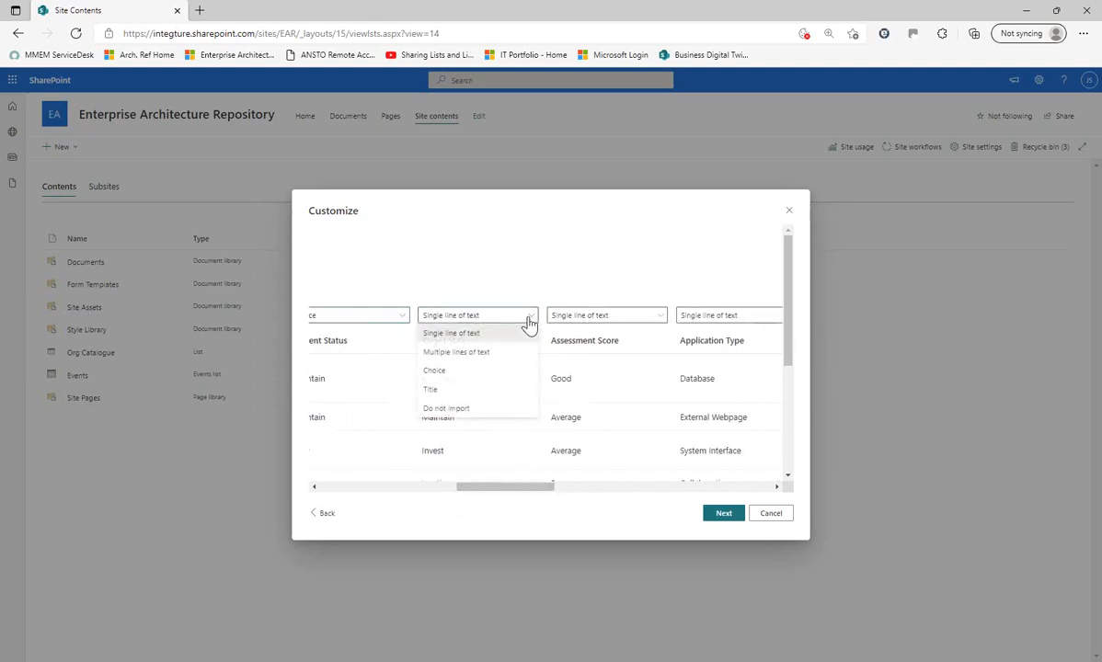
left_click(465, 372)
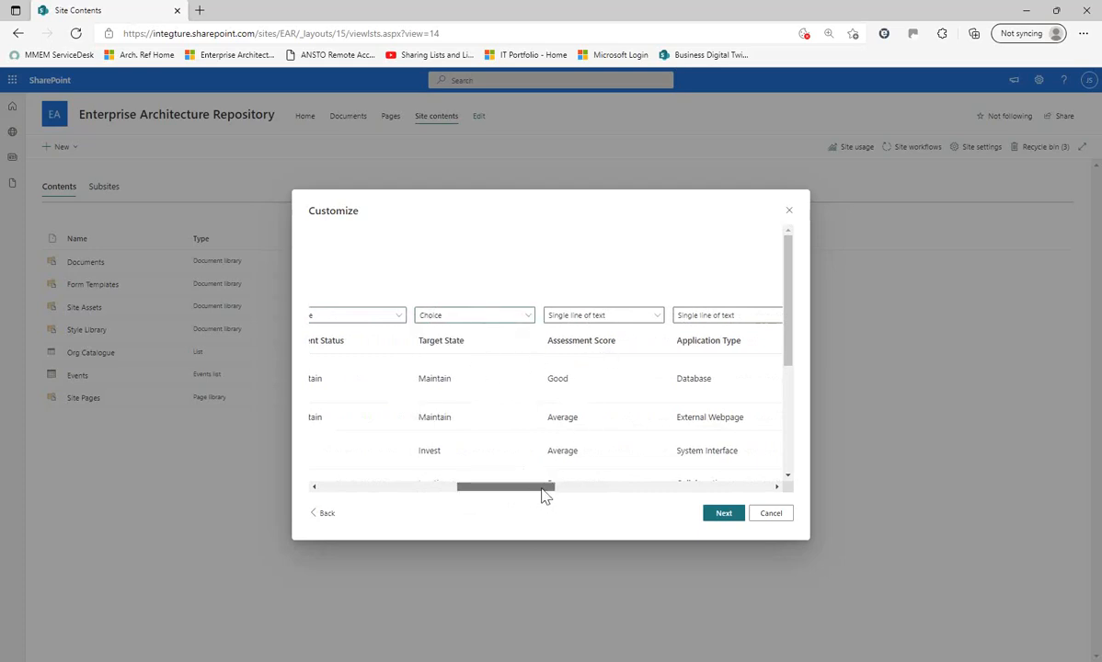
left_click_drag(544, 490, 562, 489)
left_click(529, 317)
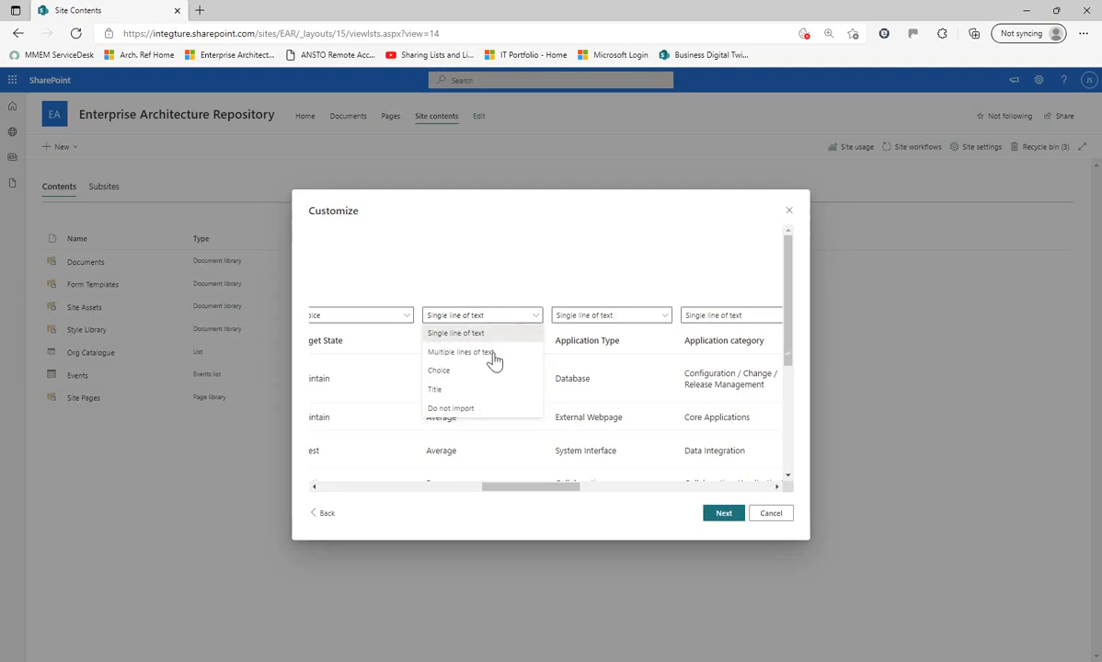
left_click(451, 372)
- Set the Application Type, Application category and Deployment Method columns' types to Choice
left_click_drag(533, 490, 570, 490)
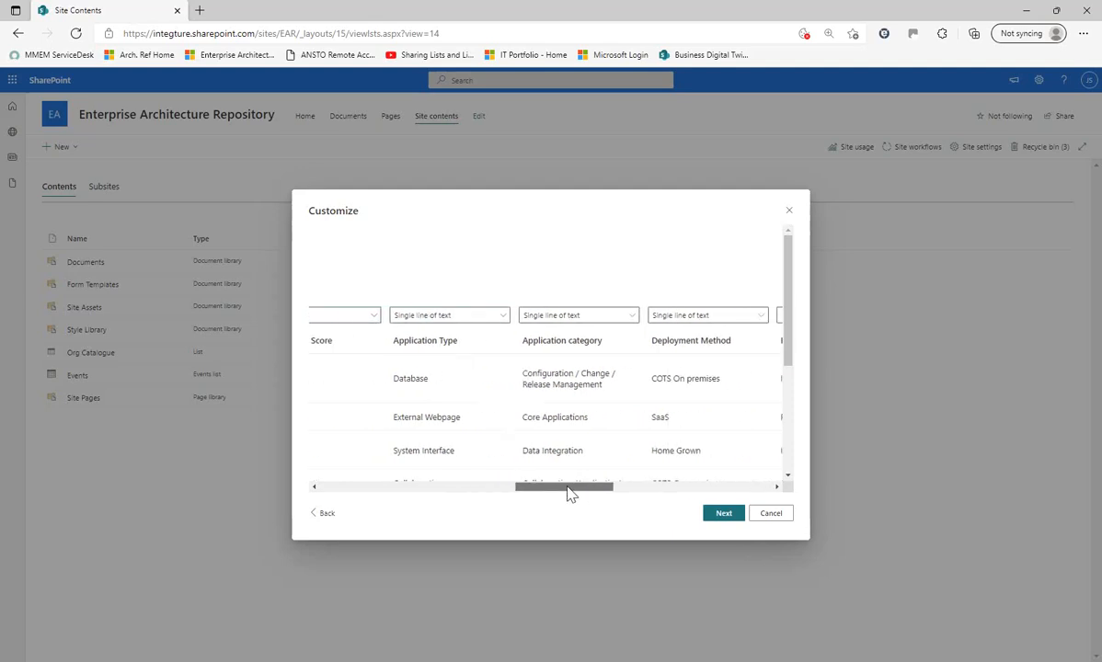
left_click(499, 318)
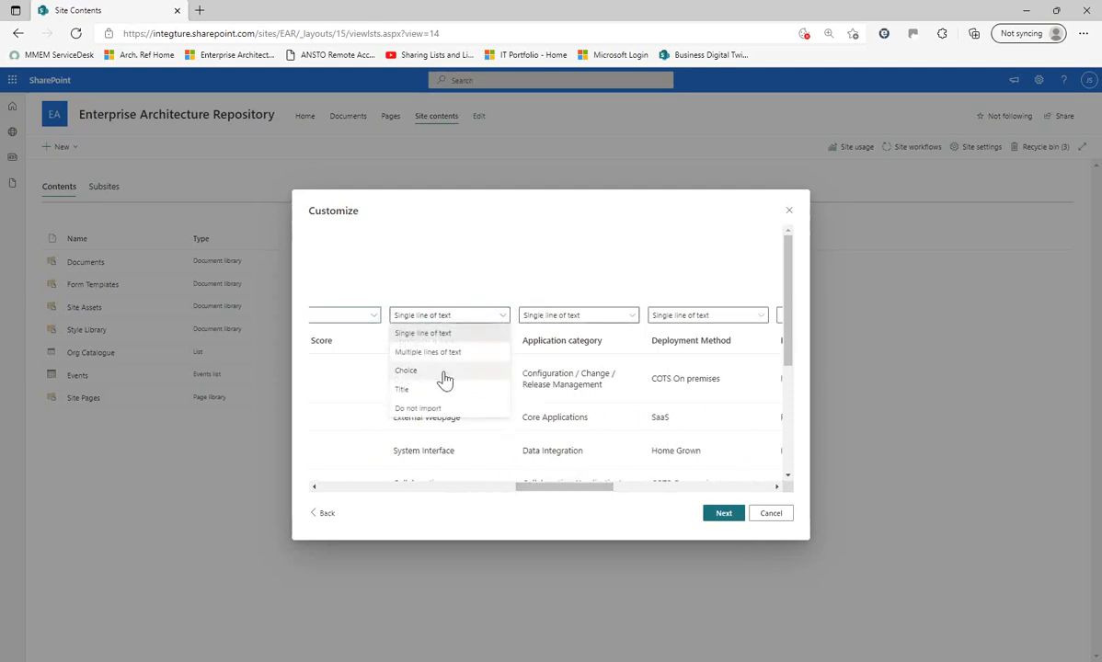
left_click(440, 373)
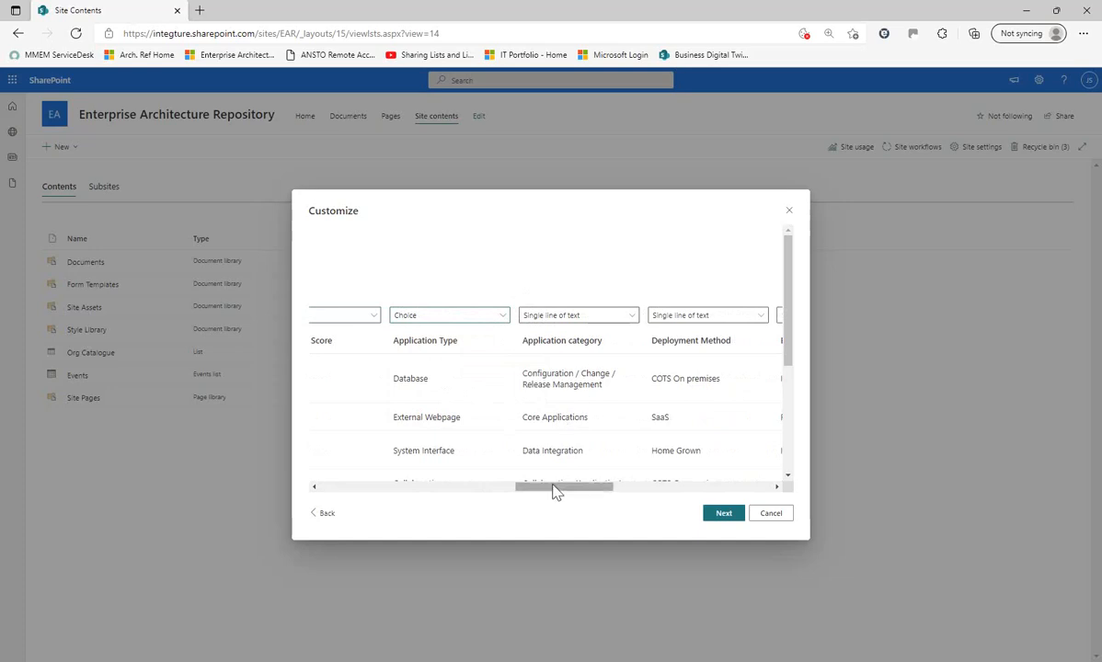
left_click_drag(554, 491, 576, 490)
left_click(540, 318)
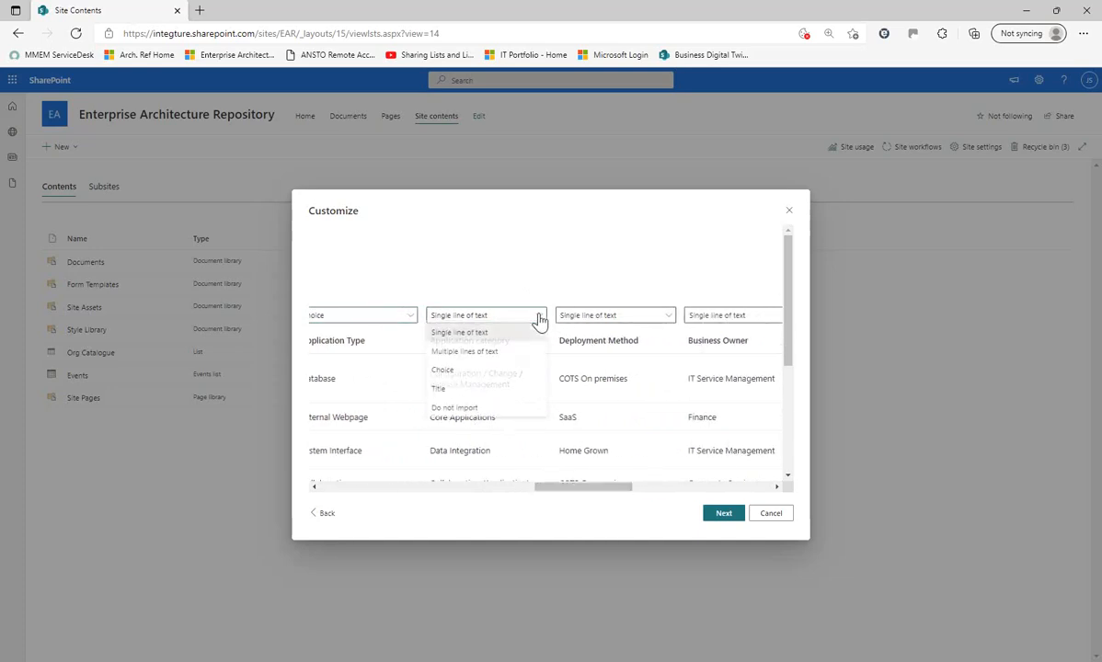
left_click(453, 373)
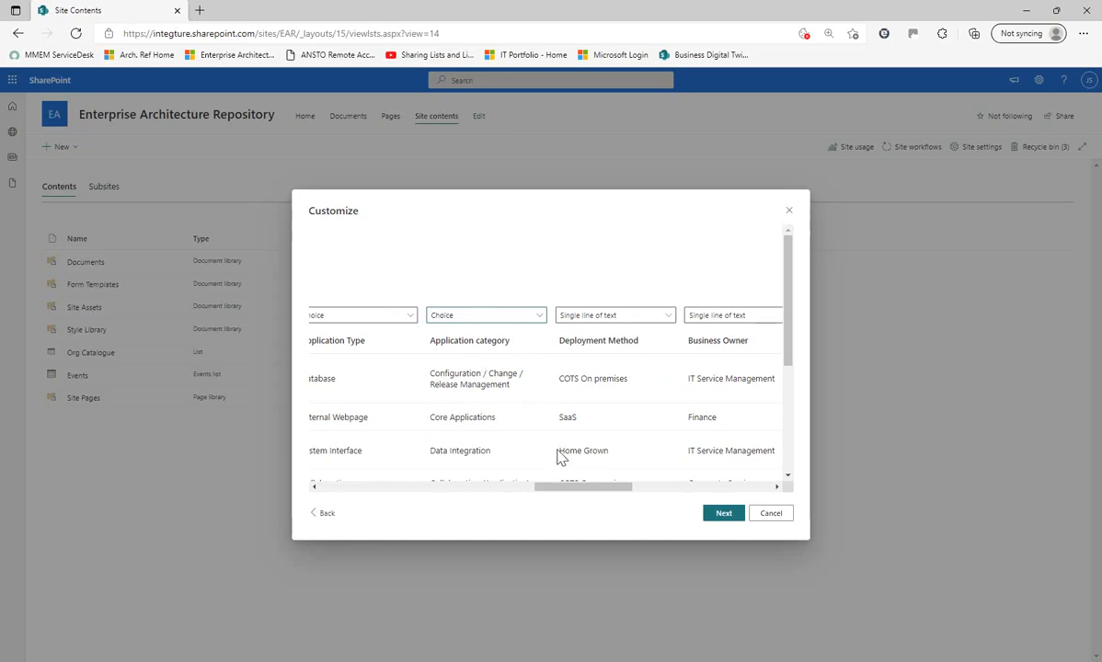
left_click(652, 317)
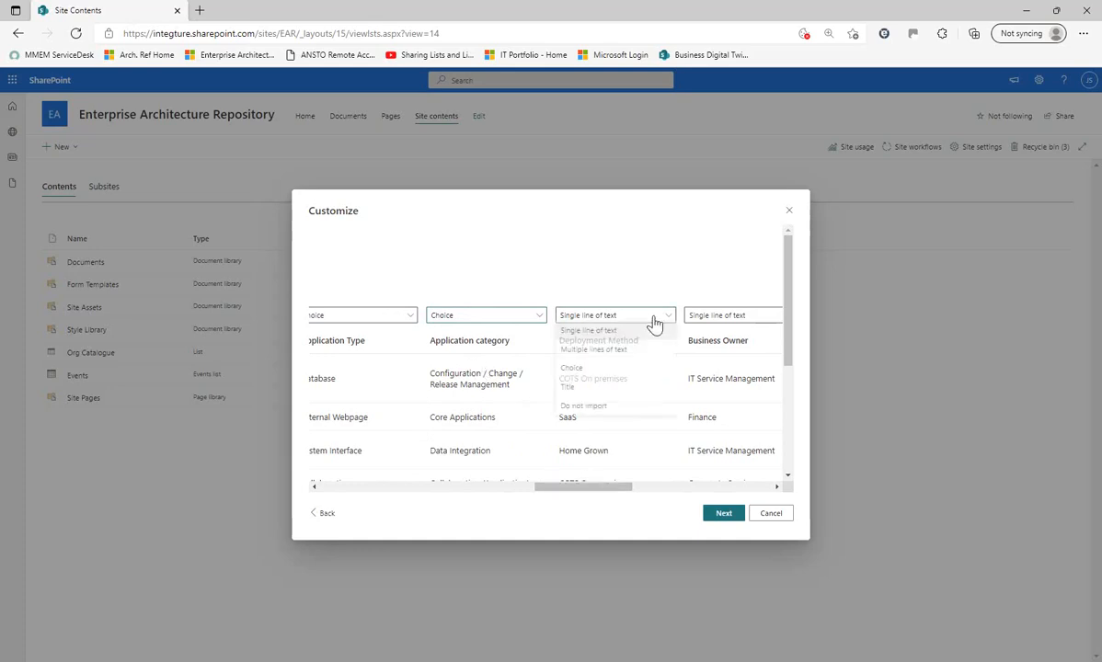
left_click(603, 371)
- Set the Standards Status column's type to Choice
left_click_drag(578, 489, 655, 500)
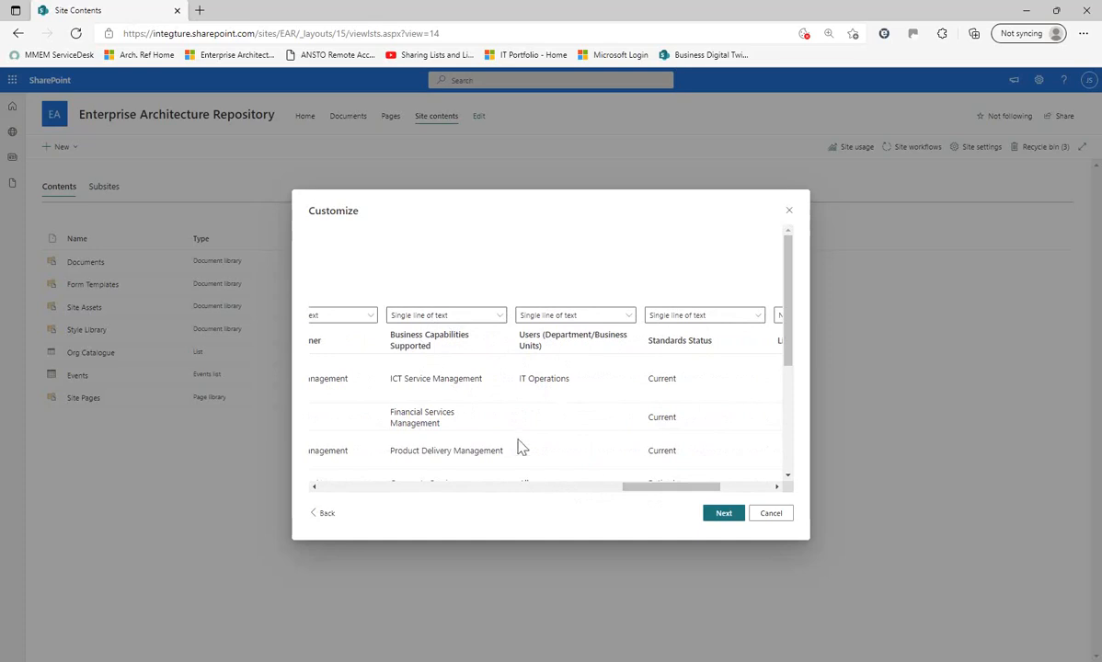
left_click_drag(696, 496, 723, 494)
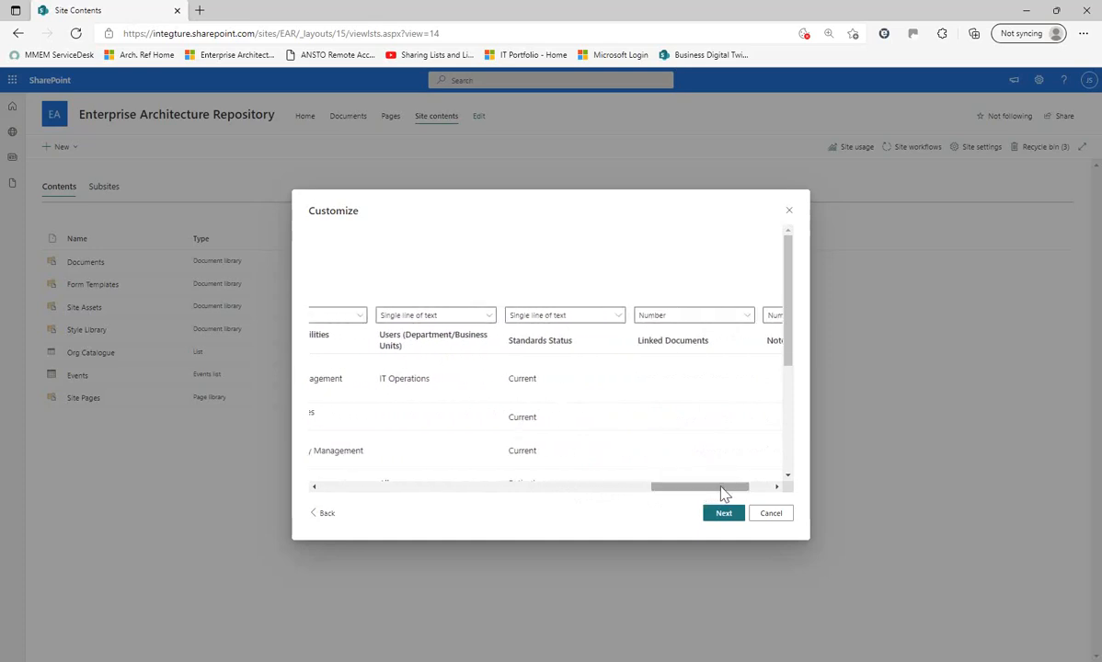
left_click(611, 316)
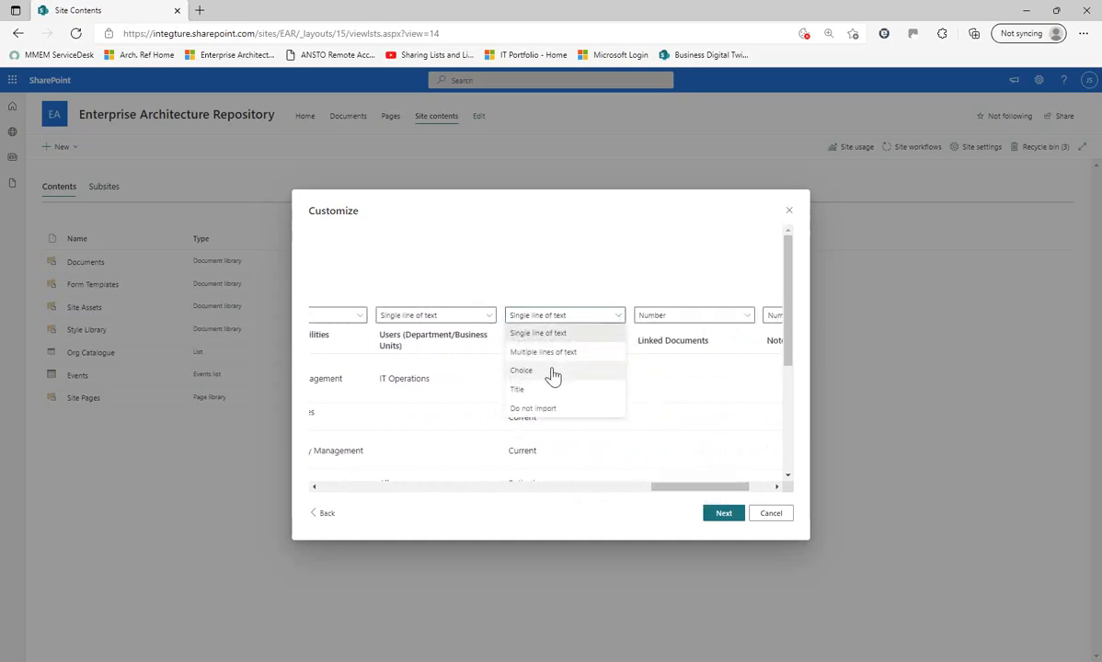
left_click(552, 375)
- Set Linked Documents to Do not import and Notes to Single line of text, and continue to the list's naming details
left_click_drag(704, 495, 743, 497)
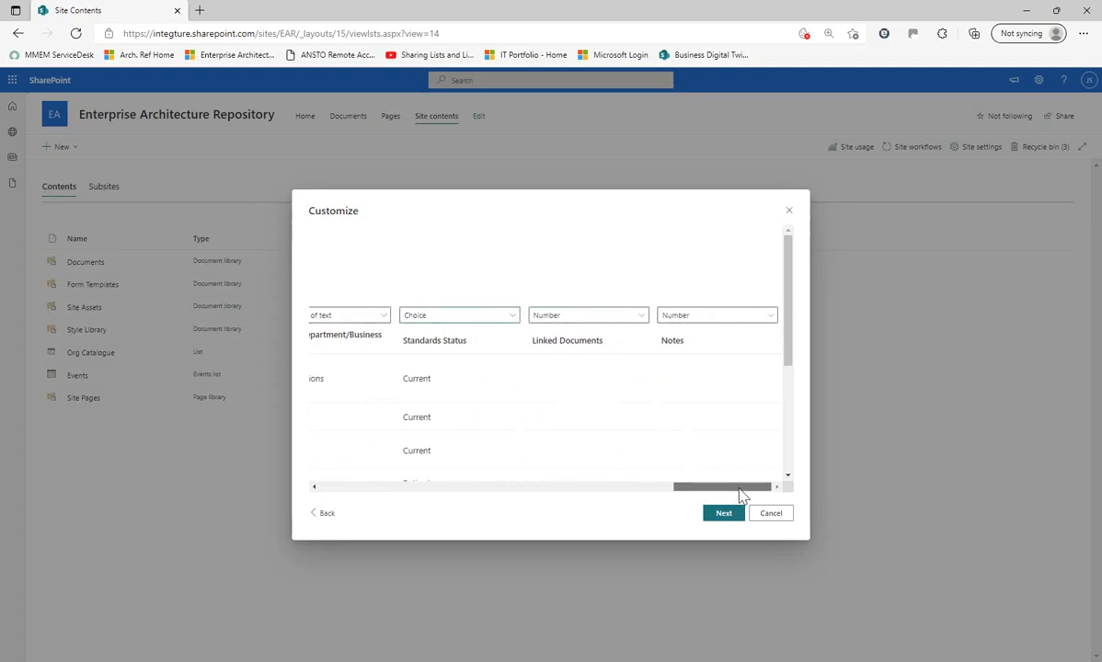
left_click(641, 315)
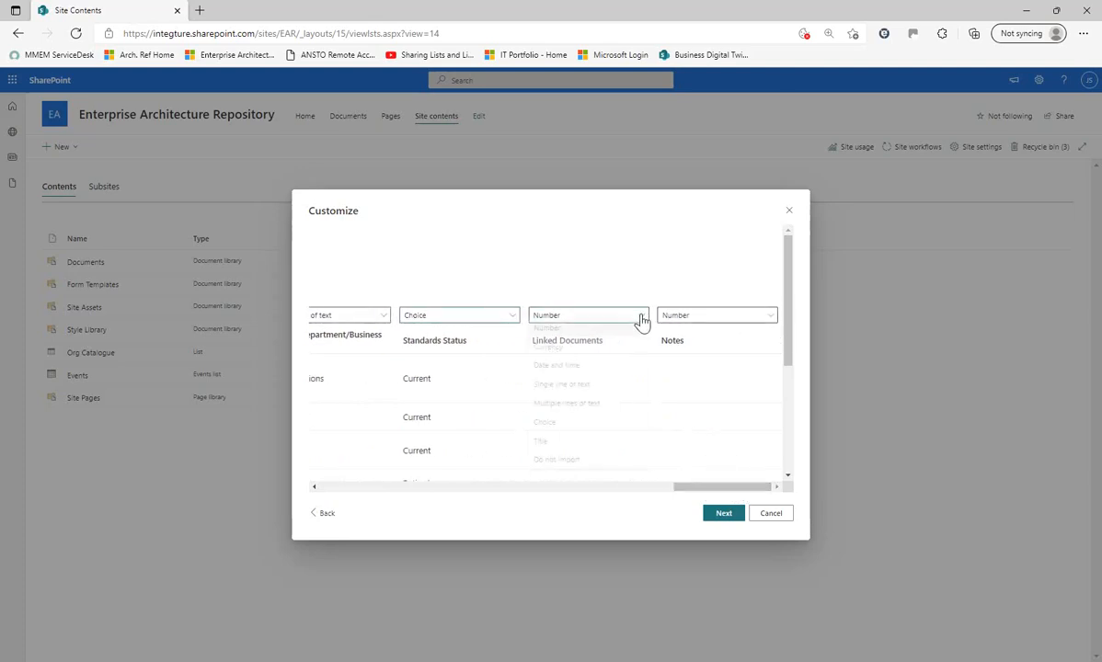
left_click(556, 466)
left_click(770, 316)
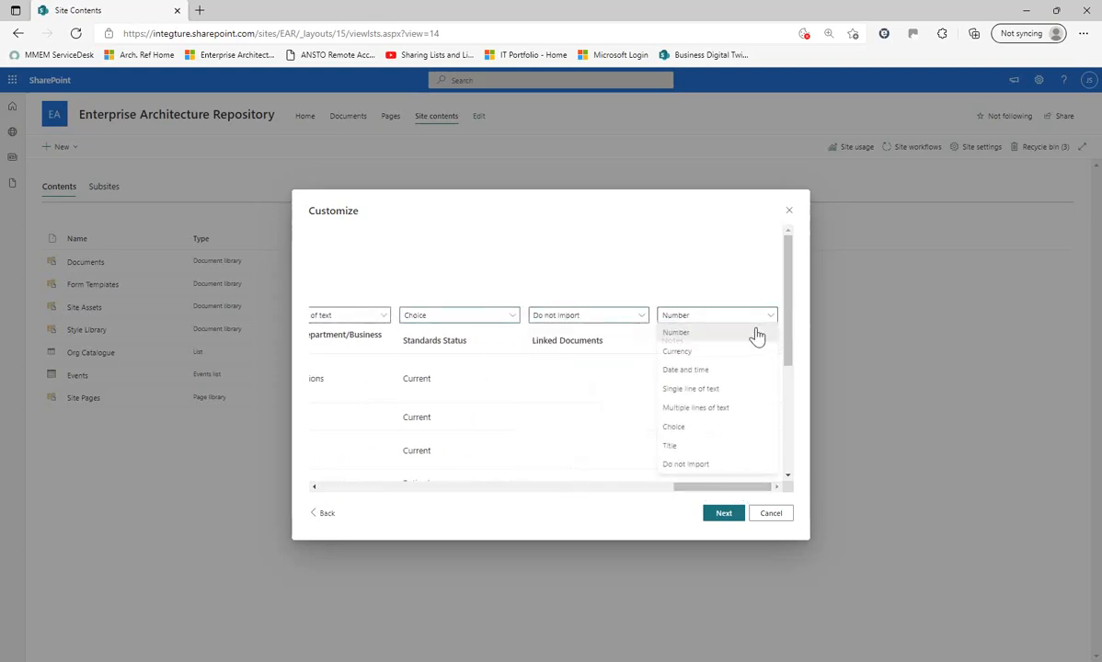
left_click(692, 390)
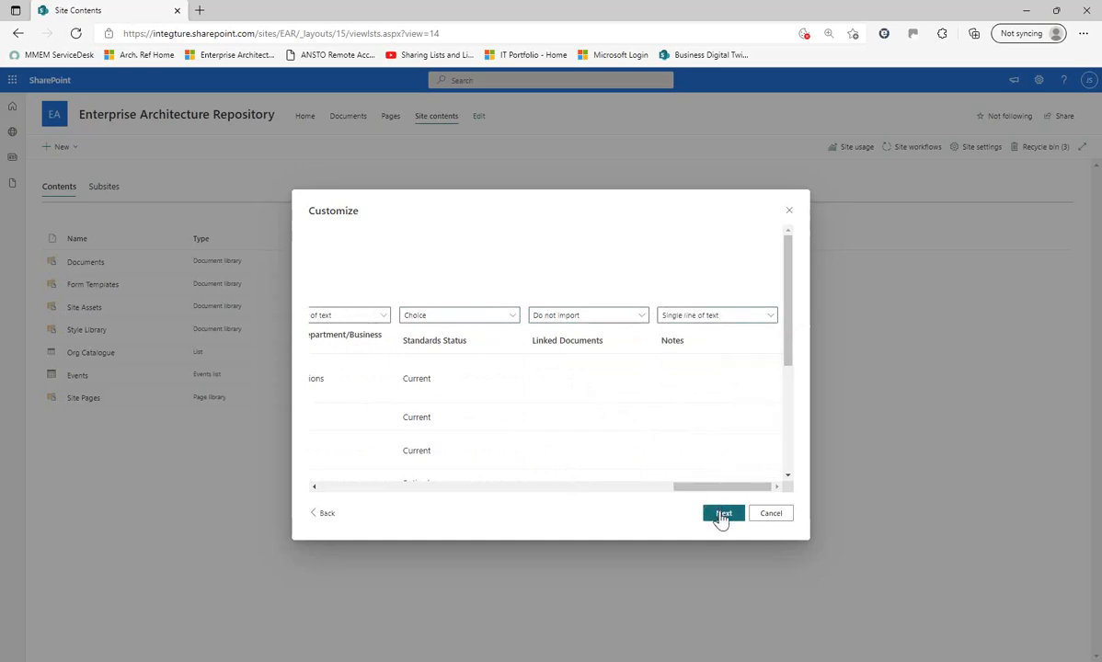
left_click(724, 516)
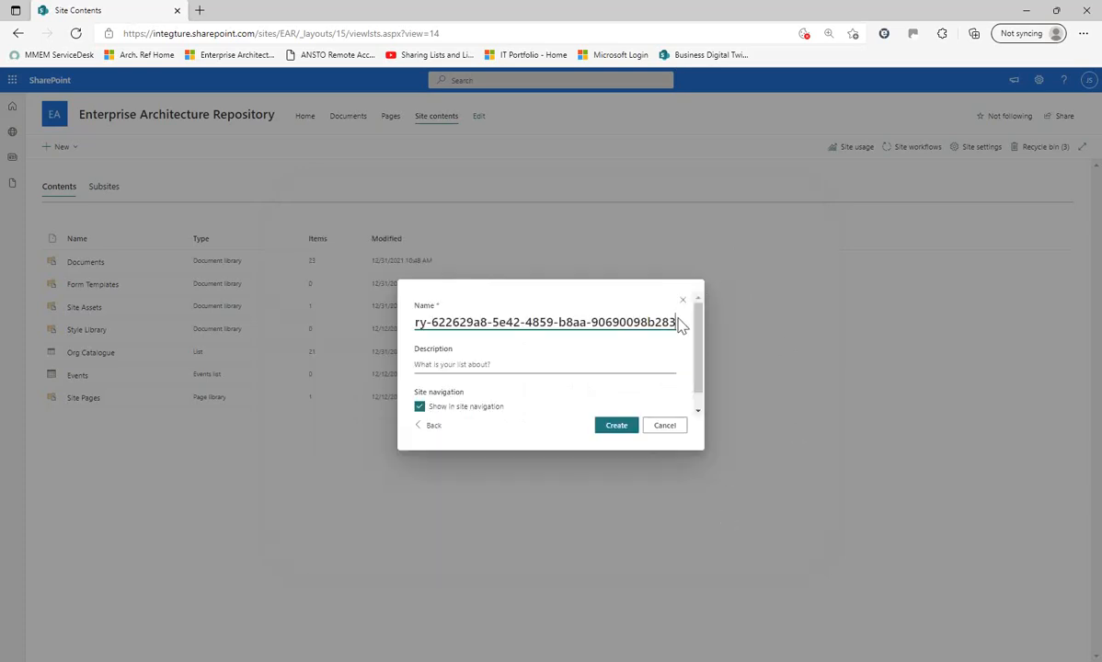
- Name the new list Application Catalogue, exclude it from the site navigation and create it
left_click_drag(675, 322, 393, 313)
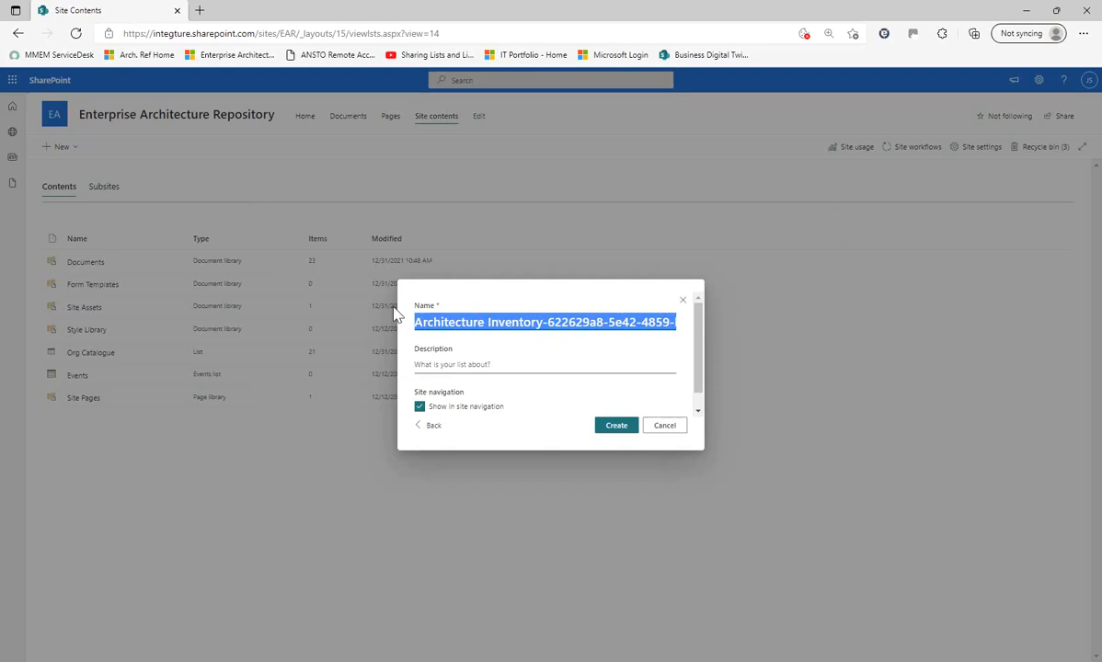
type("Application Catalogue")
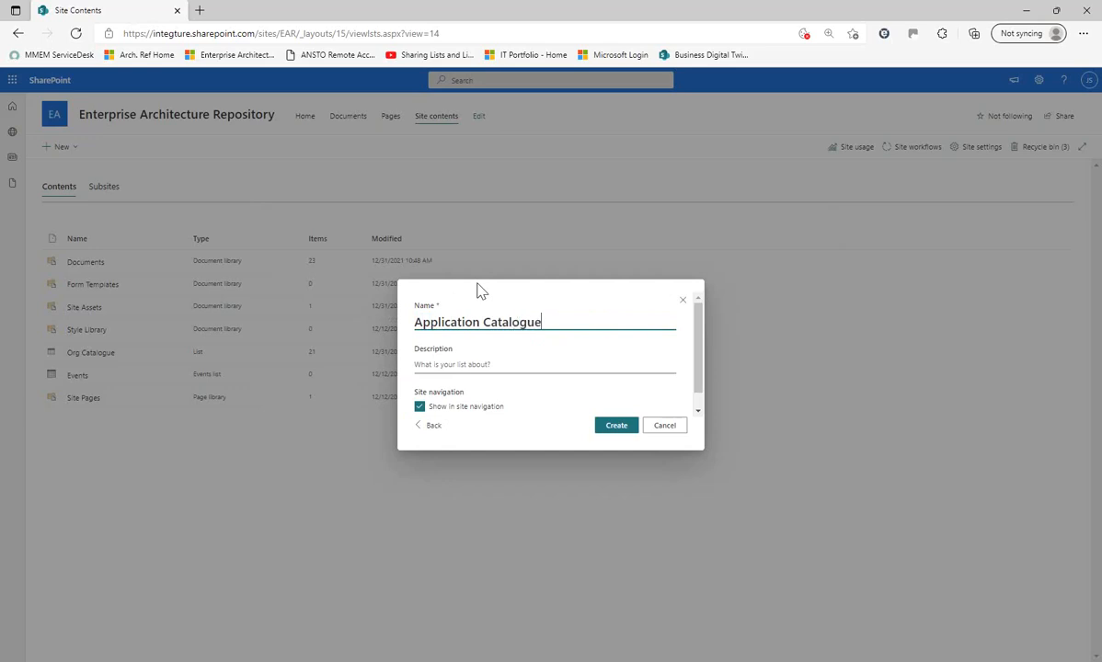
left_click(419, 406)
left_click(604, 427)
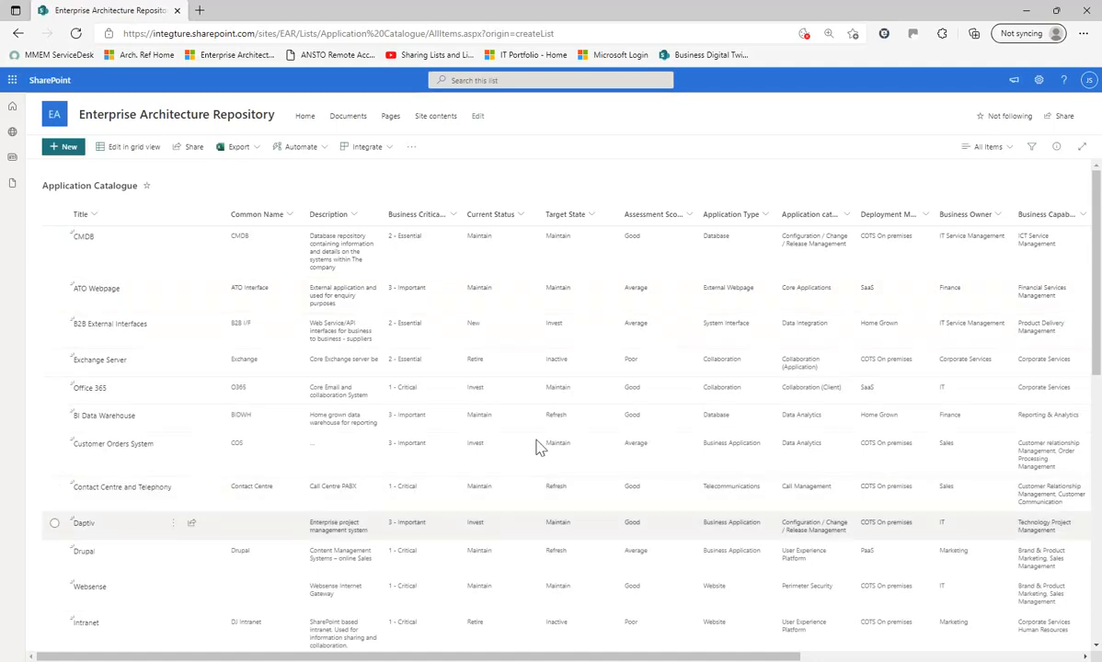
- Switch to File Explorer and open the Architecture Inventory workbook from the MVEA-R subfolder 8.0 Architecture Inventory
left_click_drag(415, 659, 253, 635)
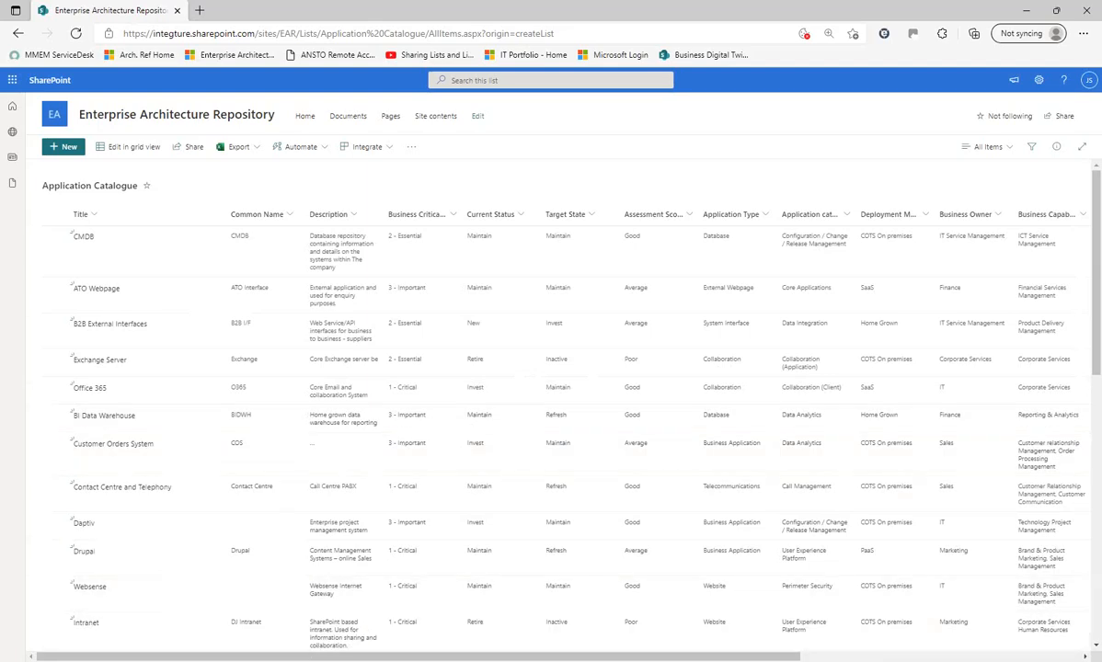
left_click(342, 661)
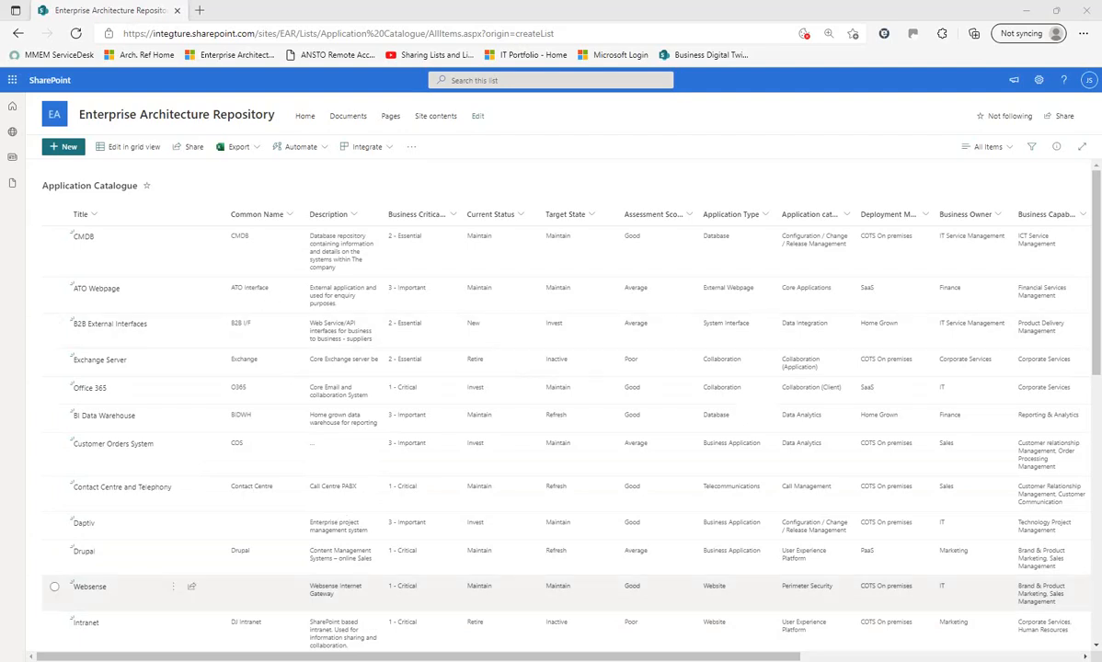
left_click_drag(313, 661, 351, 191)
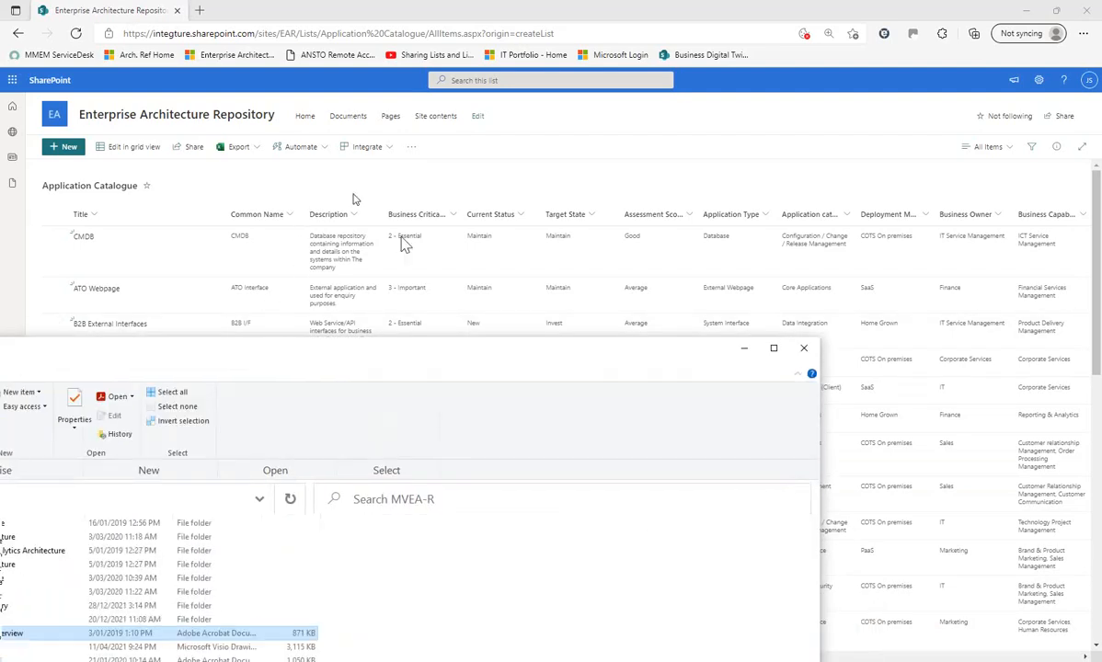
left_click(659, 184)
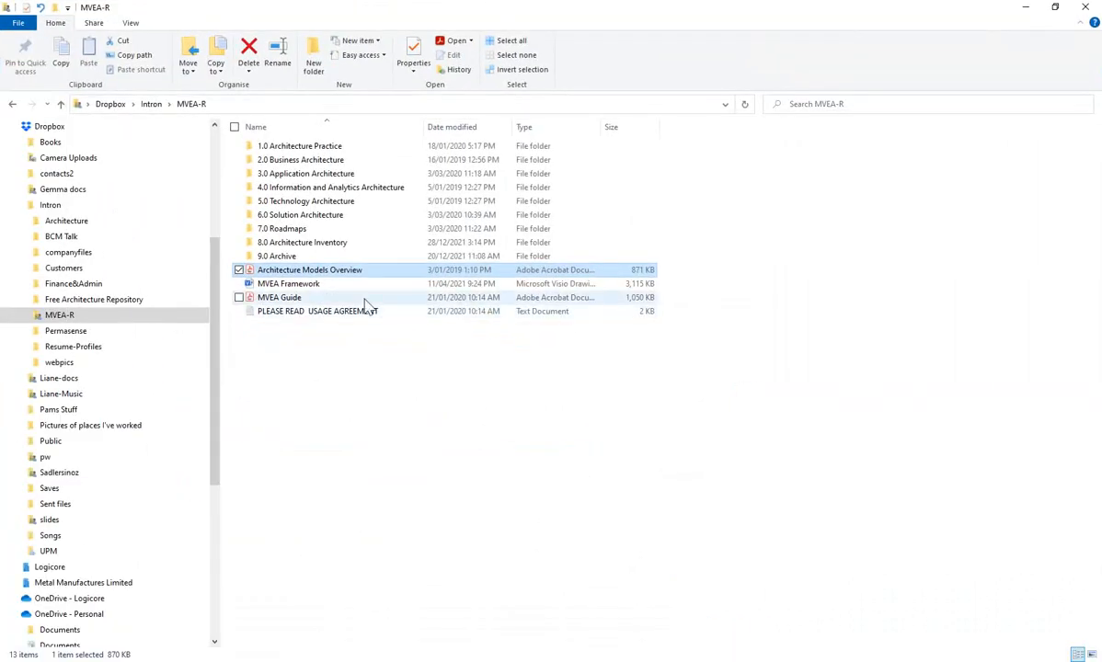
double_click(305, 245)
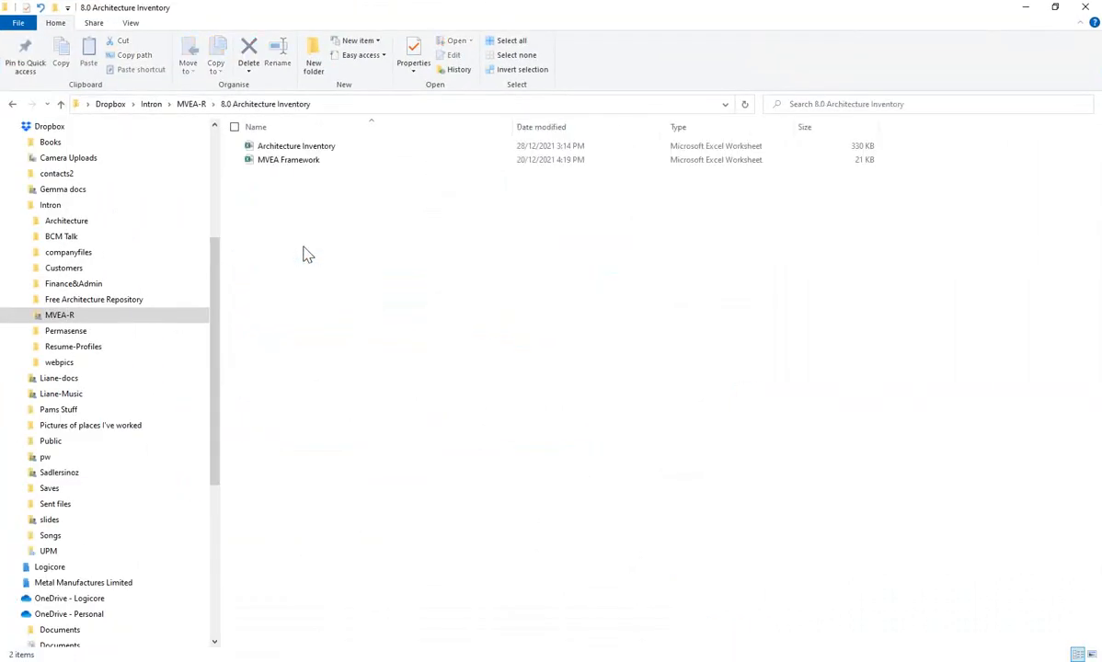
left_click(304, 148)
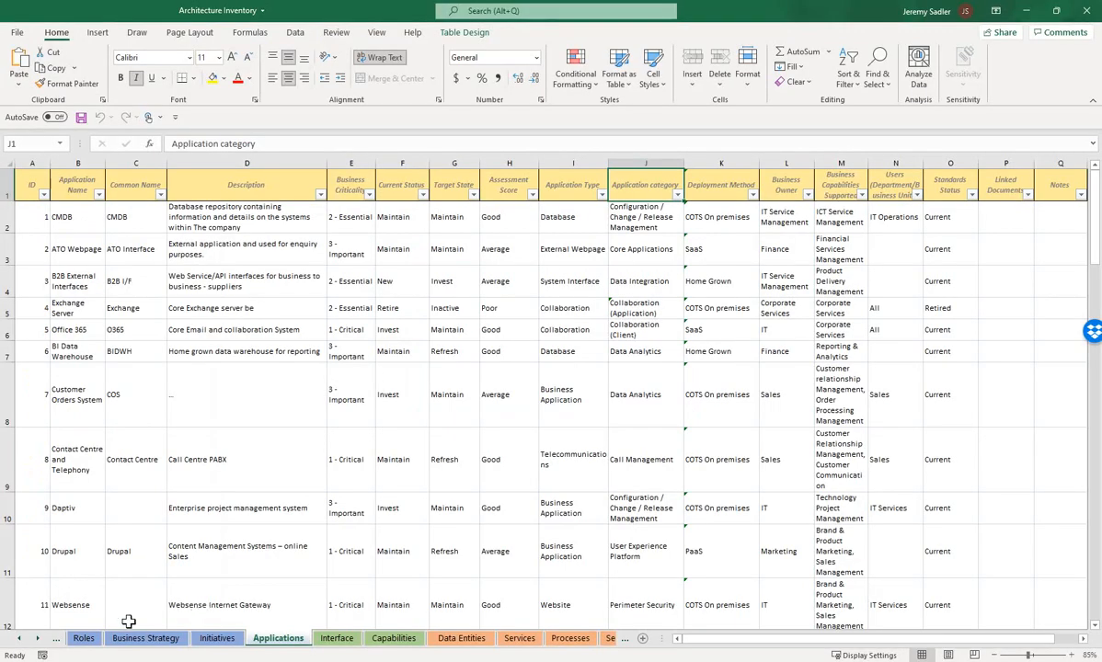
- Copy the Assessment Score values Good, Average, Poor and Unknown from the workbook's Lists sheet
left_click(37, 638)
left_click(36, 639)
left_click(37, 638)
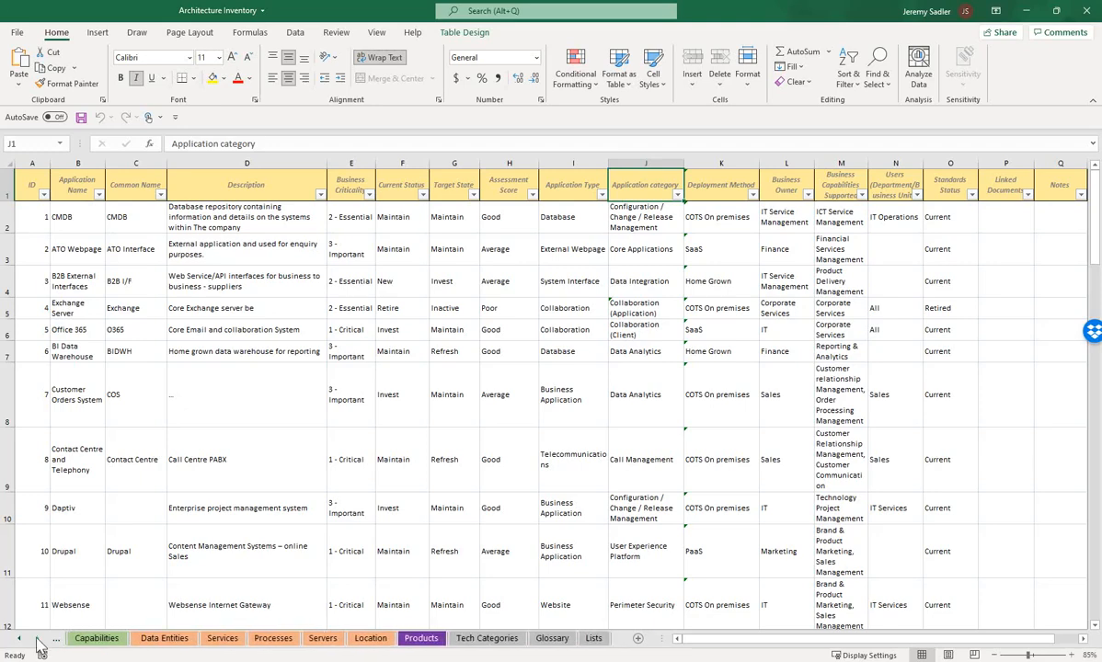
left_click(595, 638)
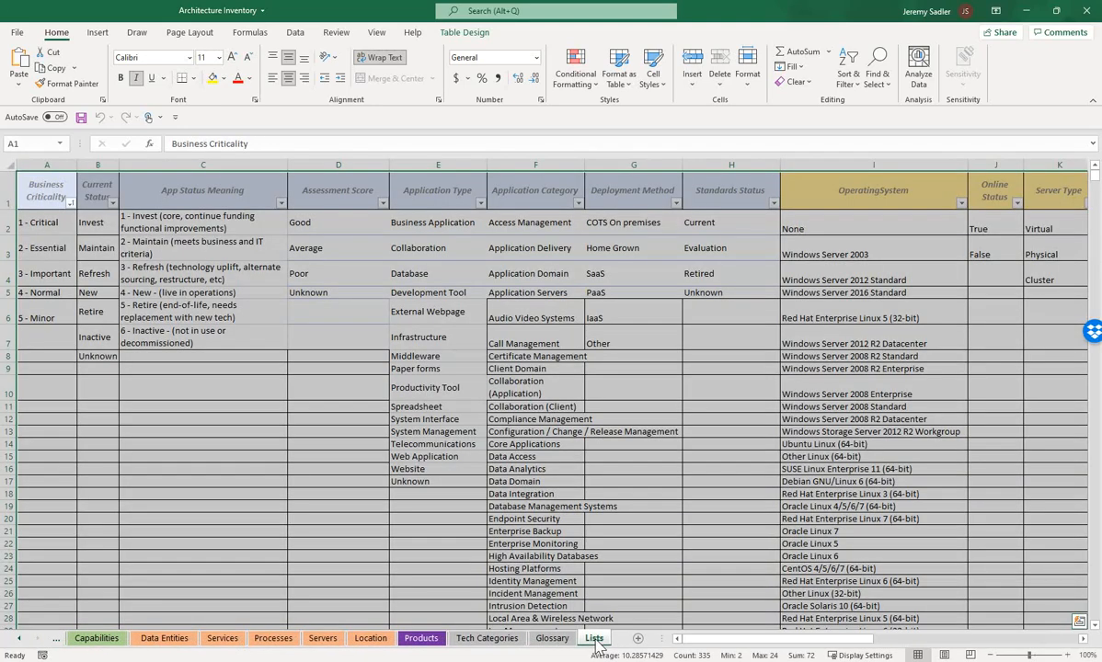
left_click(377, 357)
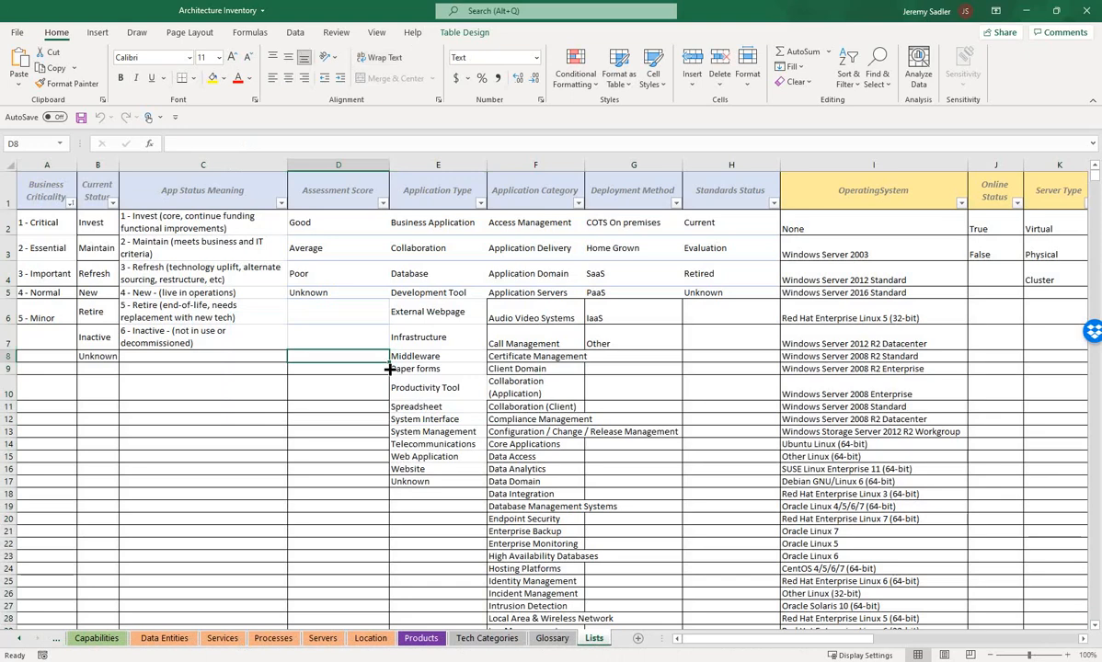
left_click_drag(324, 220, 345, 292)
key("ctrl+c")
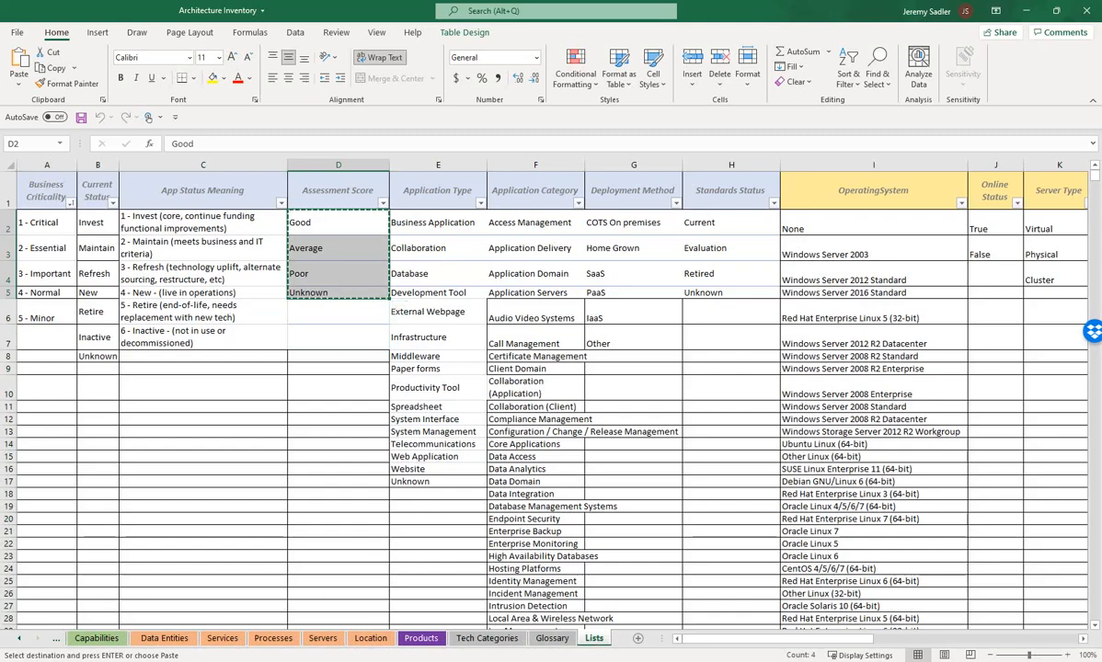
- Switch back to SharePoint and open the Assessment Score column for editing from the Application Catalogue's list settings
key("alt+Tab")
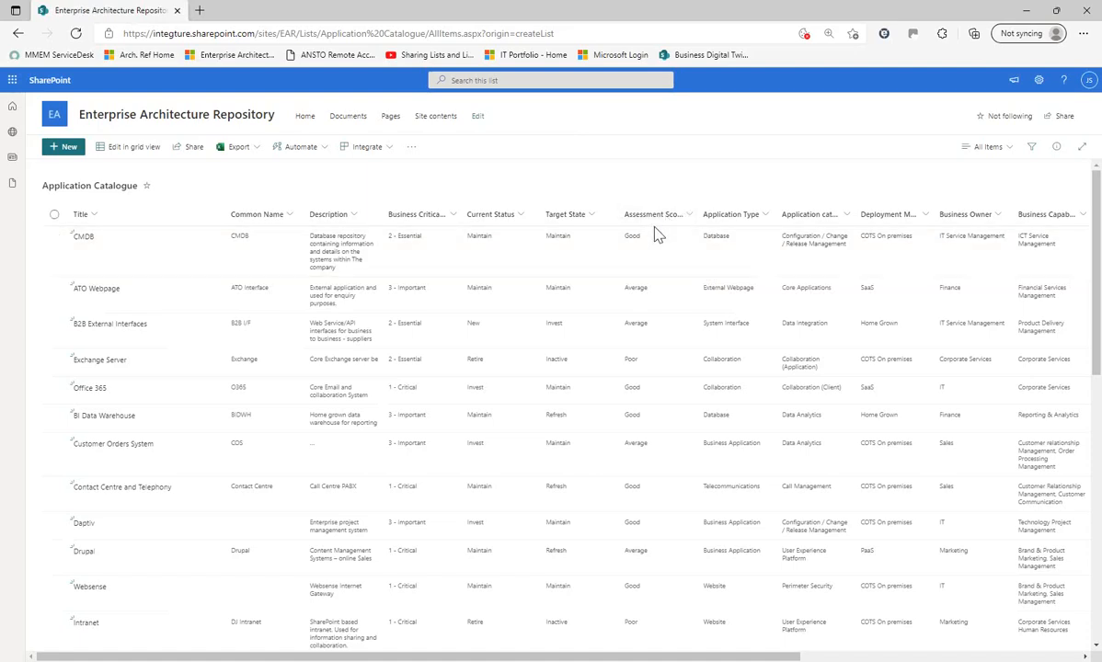
left_click(1041, 82)
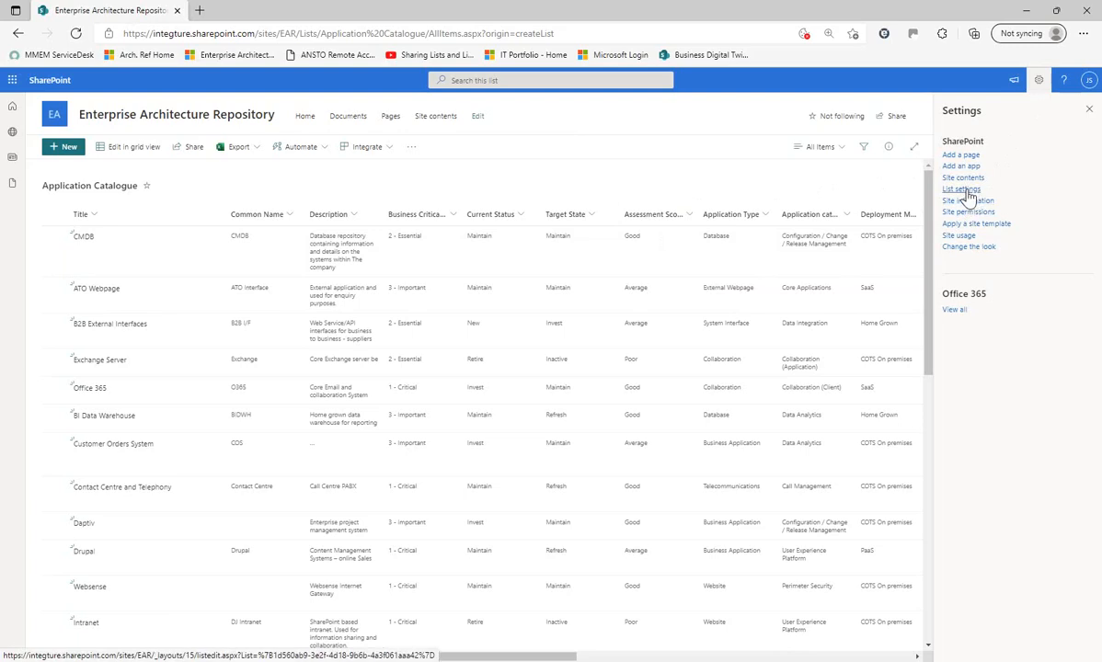
left_click(966, 191)
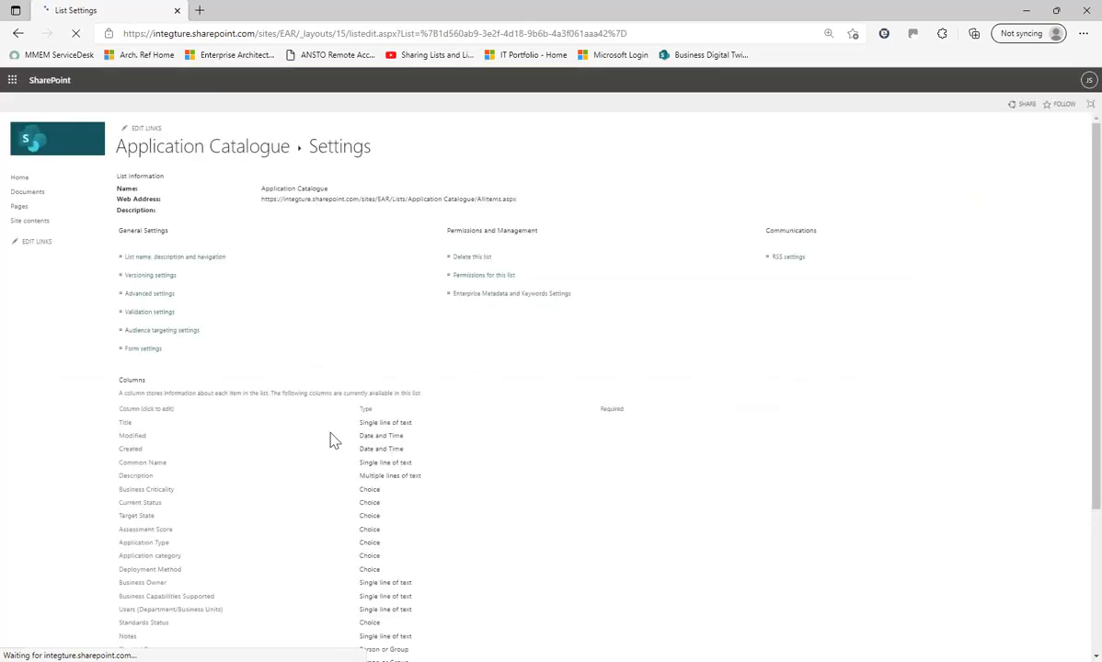
scroll(297, 462, "down", 1)
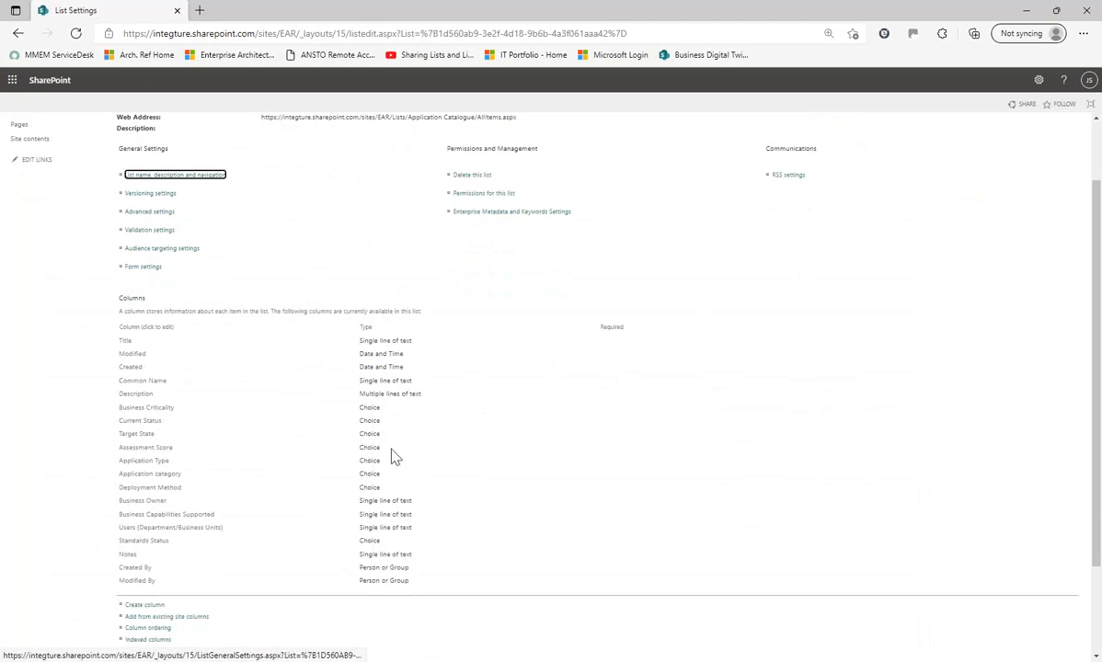
left_click(147, 448)
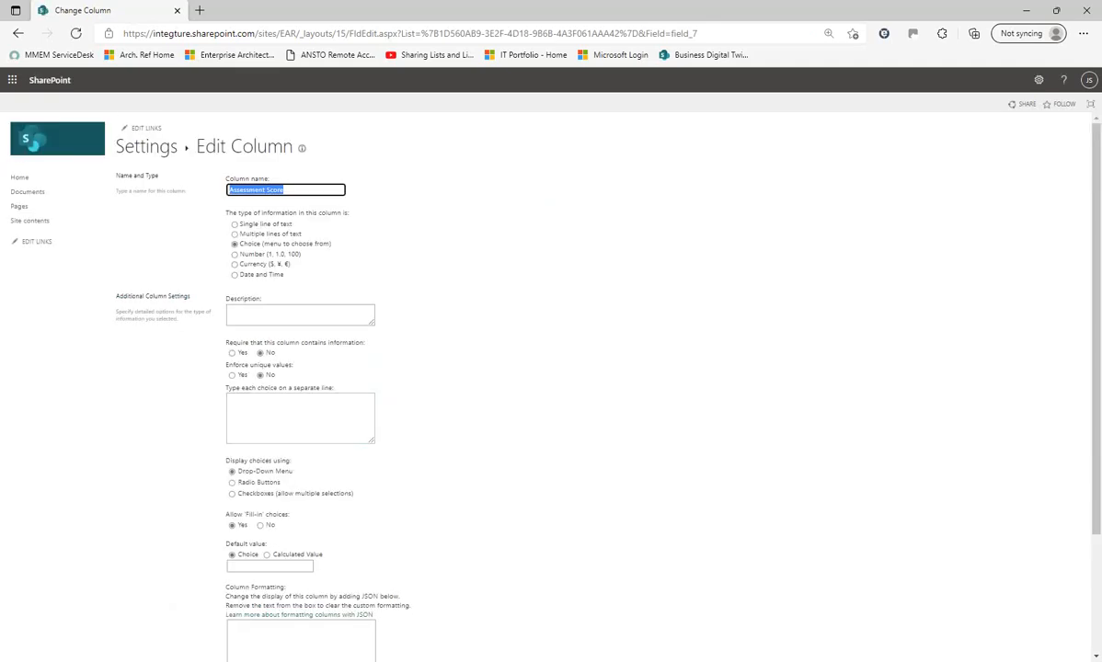
- Paste Good, Average, Poor and Unknown as the Assessment Score column's choices and save the column
left_click(300, 418)
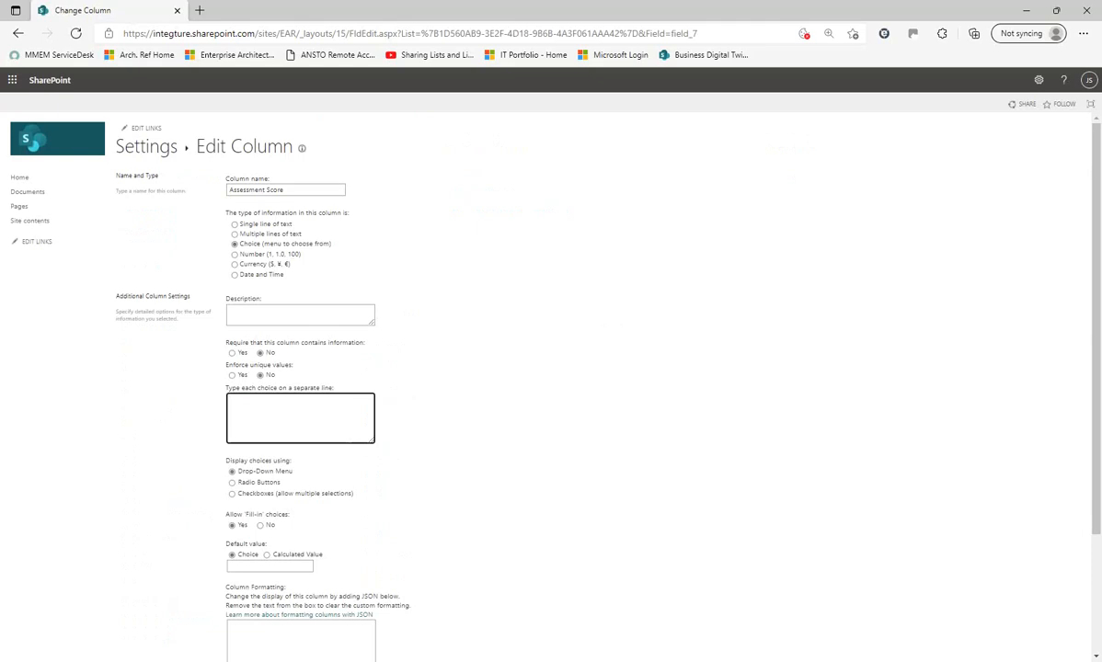
key("ctrl+v")
scroll(709, 458, "down", 2)
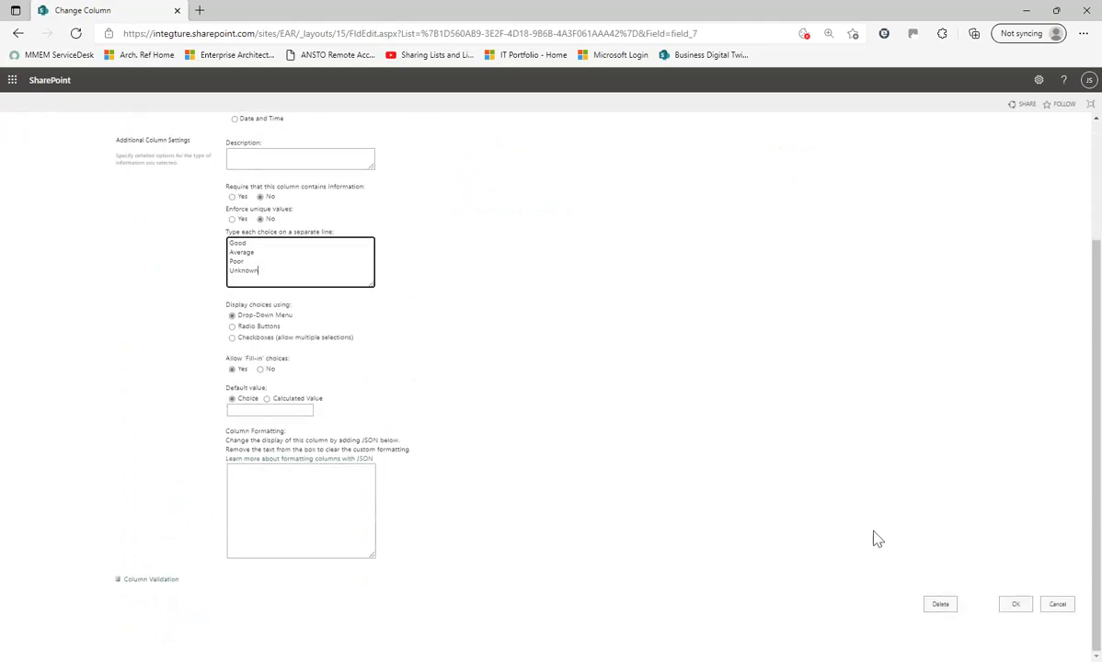
left_click(1013, 606)
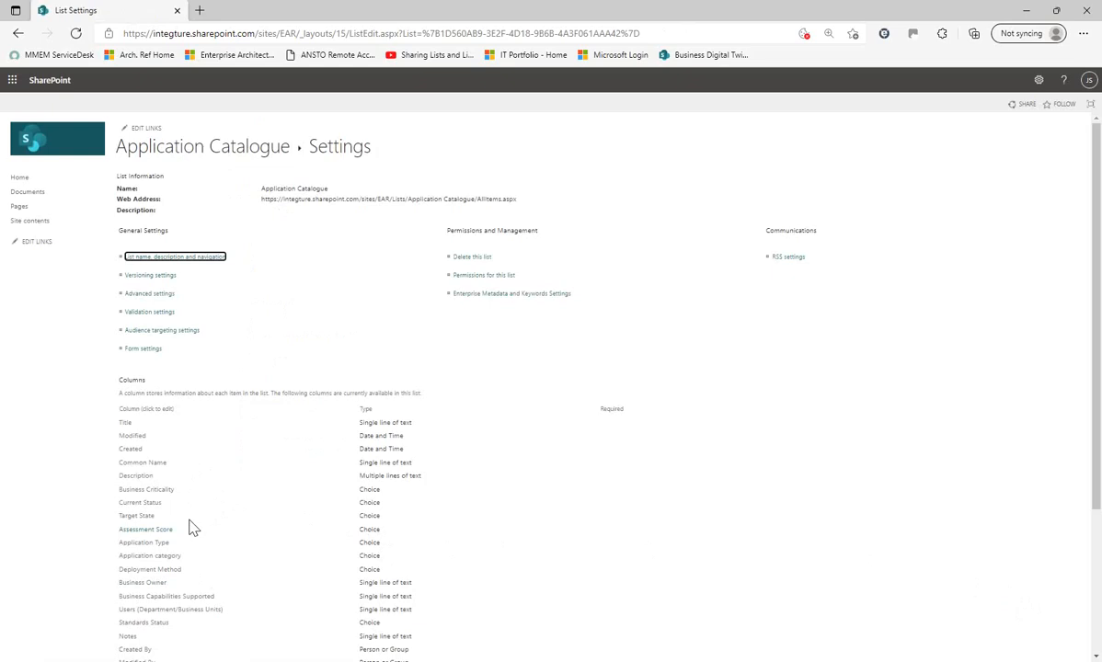
- Return to the Application Catalogue list and format its Target State column with Choice pills, saving the formatting
left_click(163, 152)
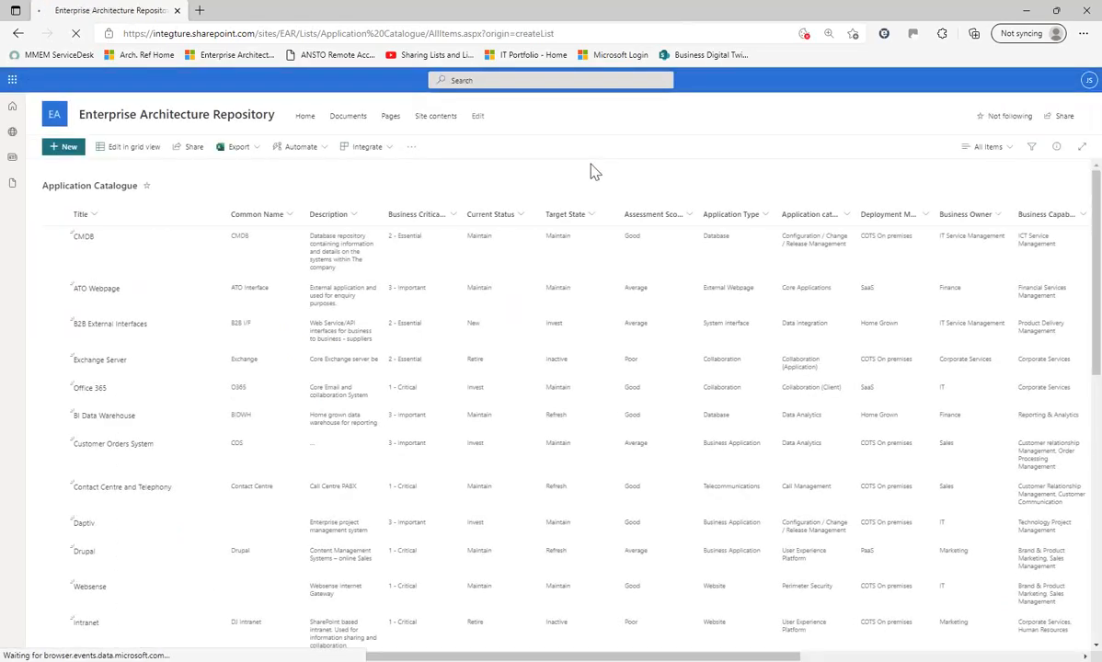
left_click(595, 219)
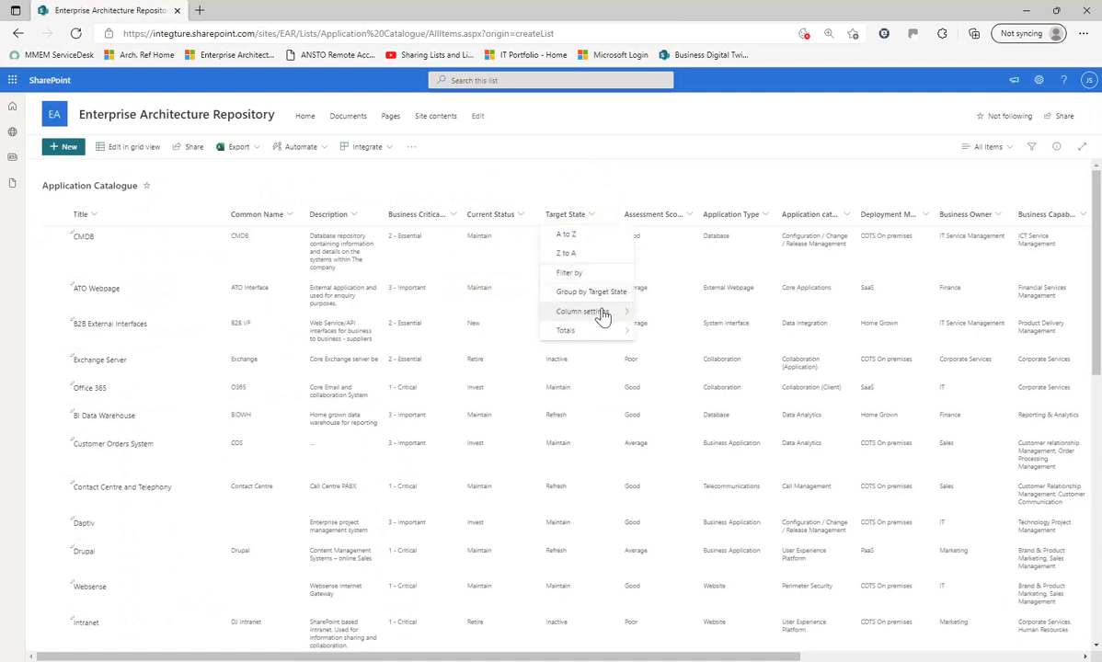
mouse_move(600, 312)
left_click(666, 333)
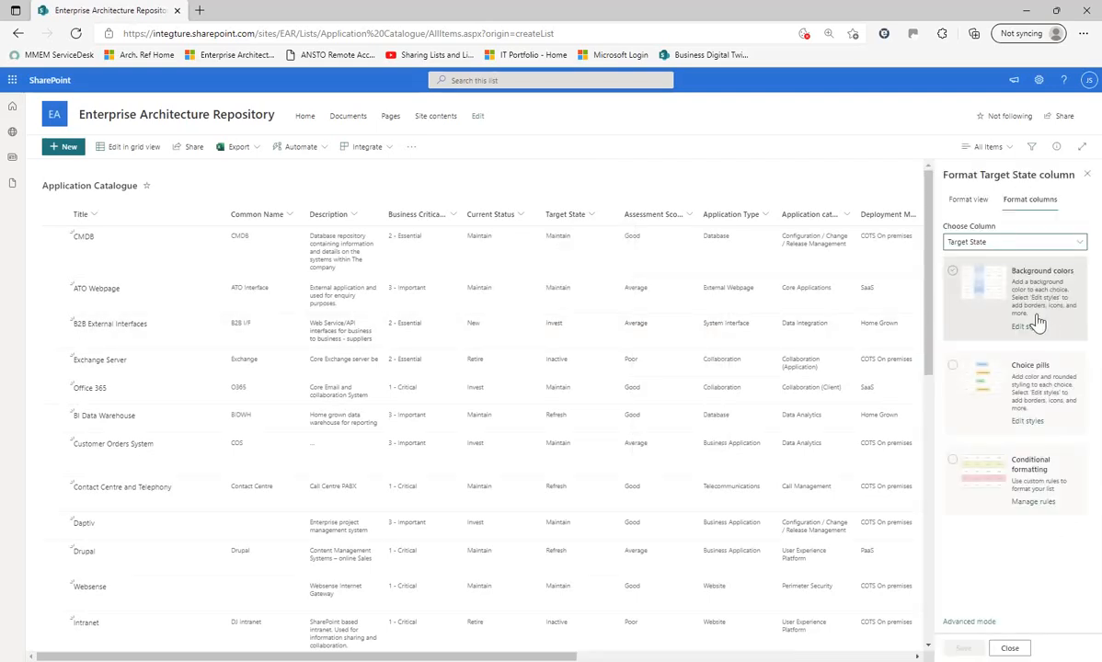
left_click(1036, 369)
left_click(966, 650)
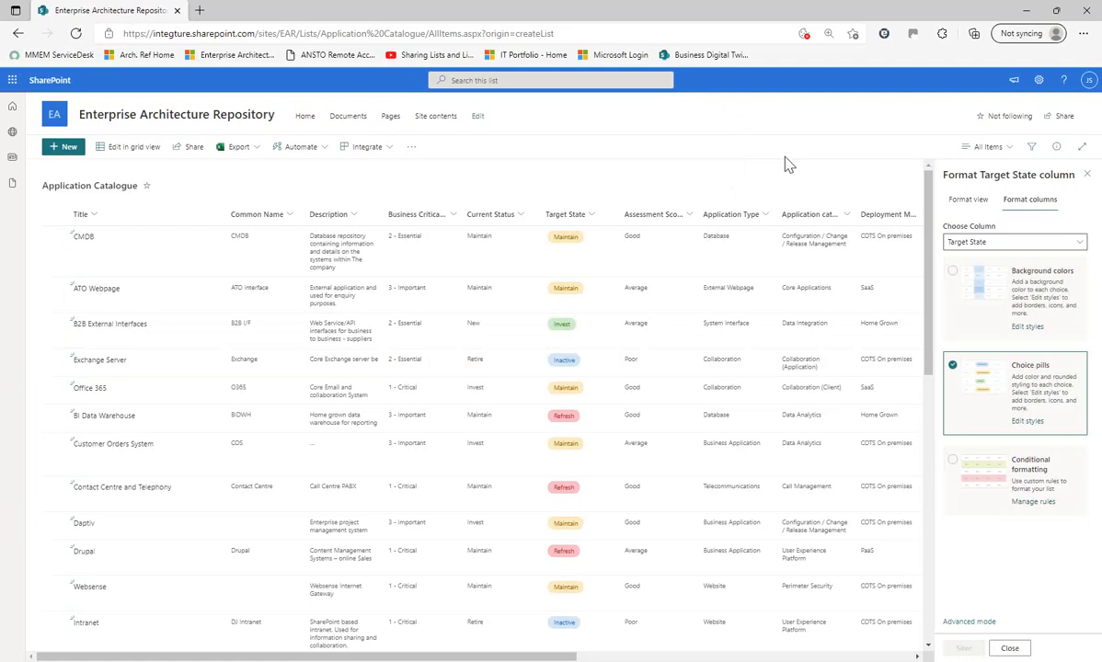
- Open Enterprise Organisational Chart.vsdx from the 2.0 Business Architecture folder in Documents and edit it in the Visio desktop app
left_click(346, 124)
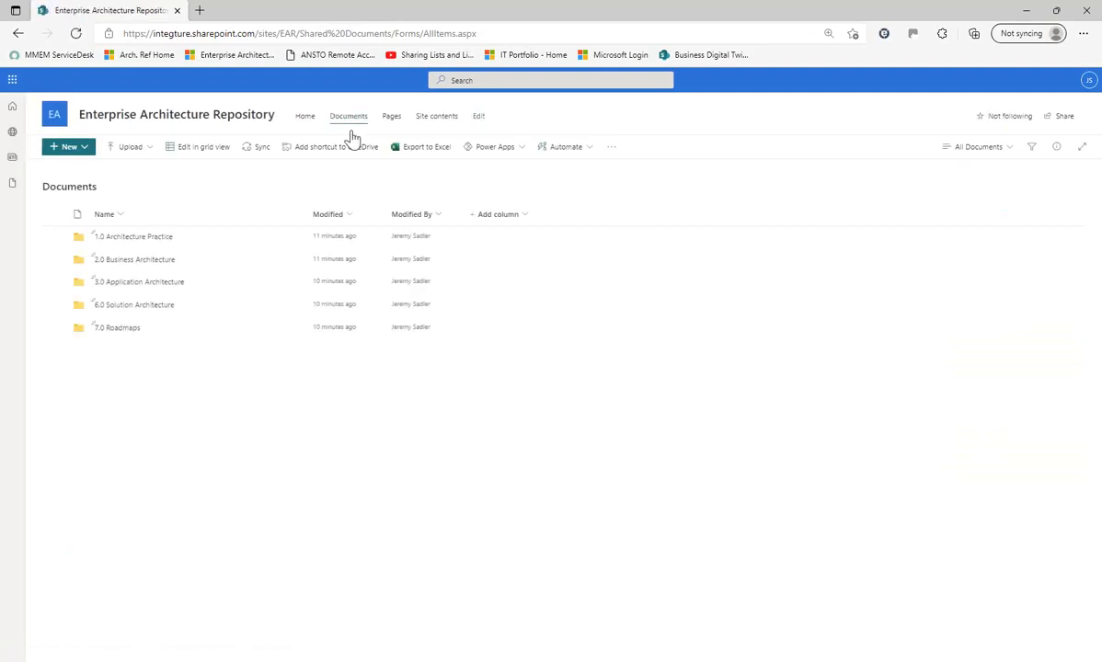
left_click(140, 262)
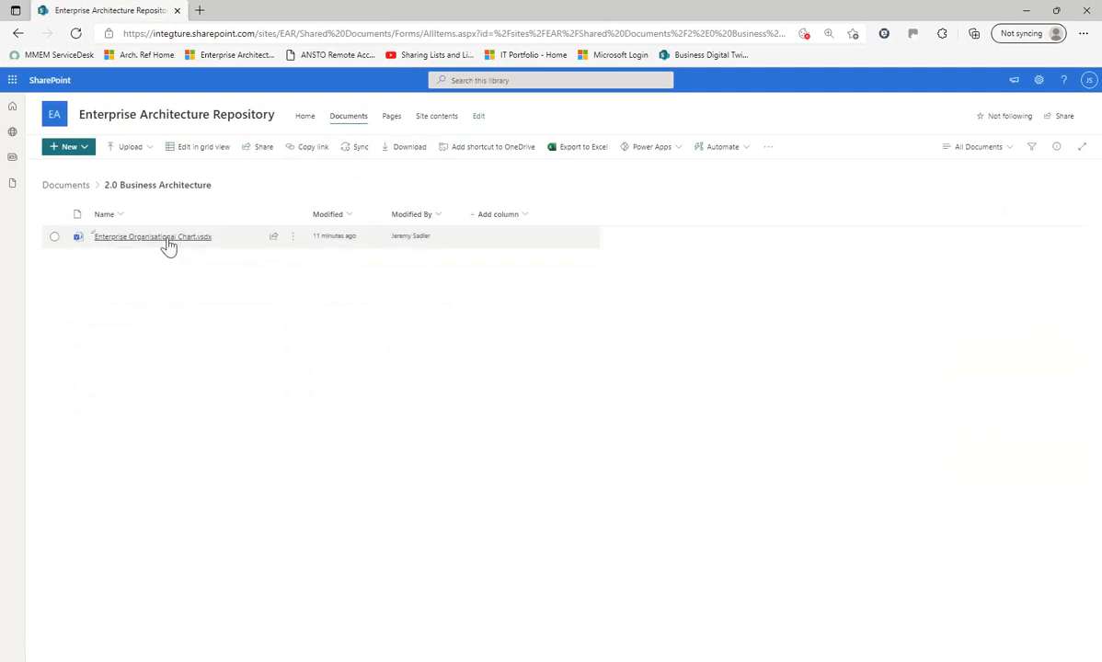
left_click(183, 243)
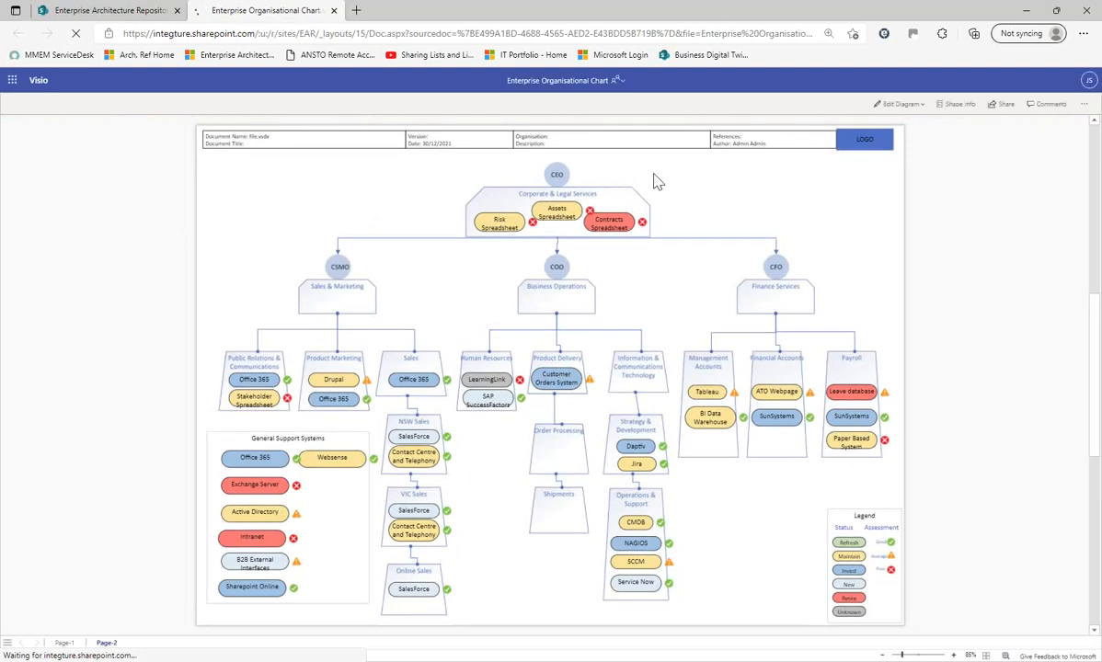
left_click(923, 106)
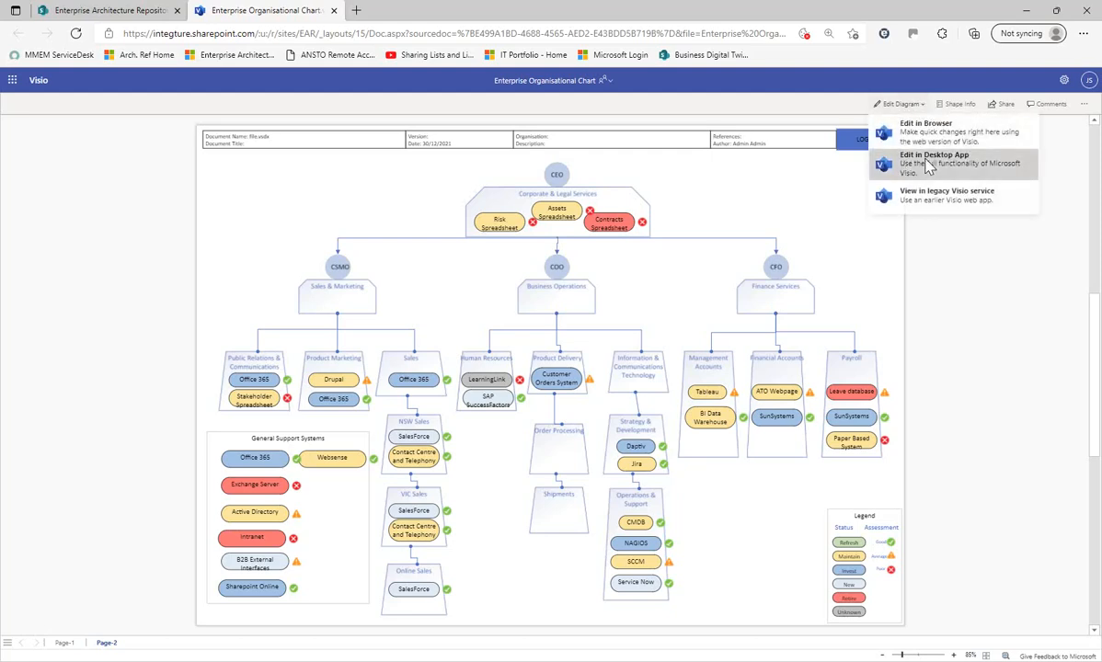
left_click(929, 163)
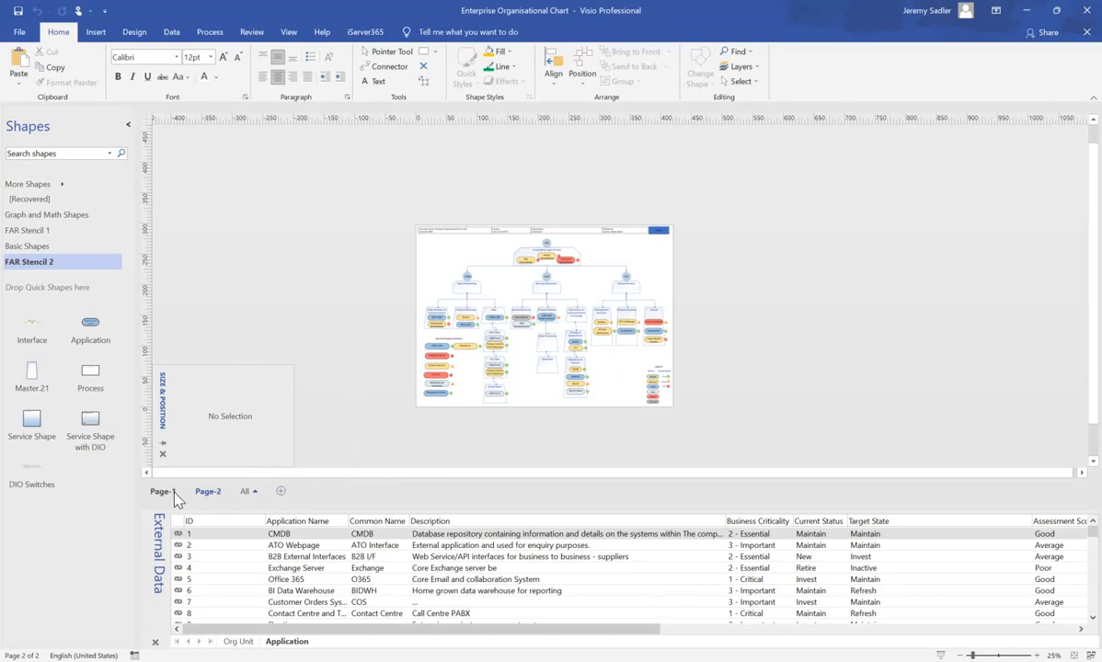
- Go to Page-1 of the chart and remove the Org Unit and Application data sources from its external data
left_click(162, 492)
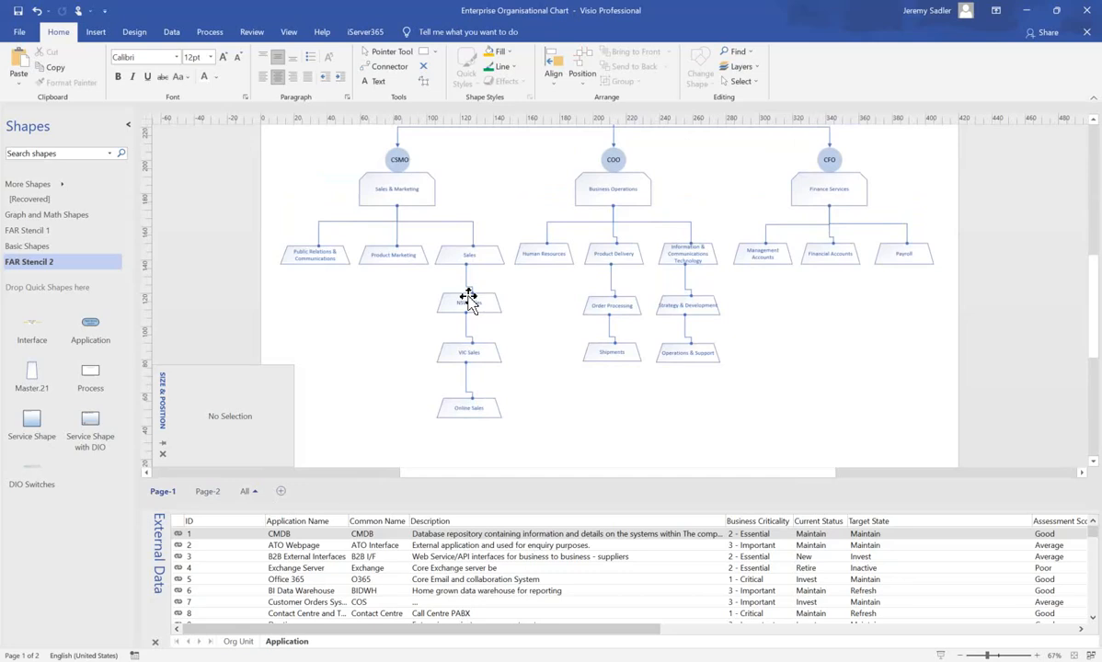
scroll(468, 300, "down", 2)
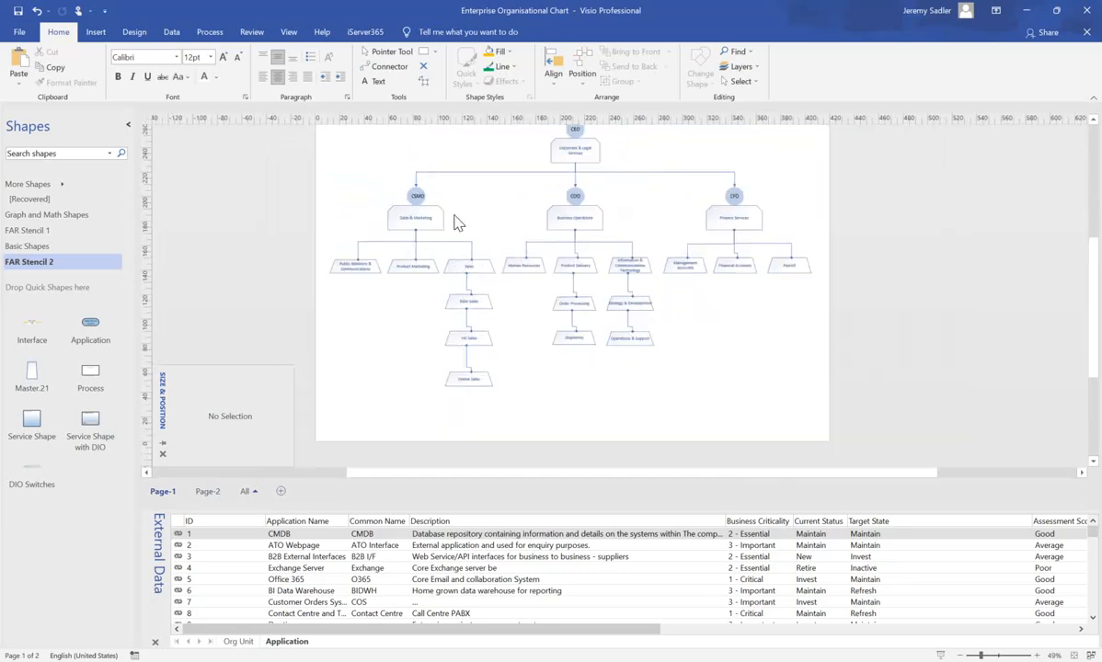
left_click(241, 644)
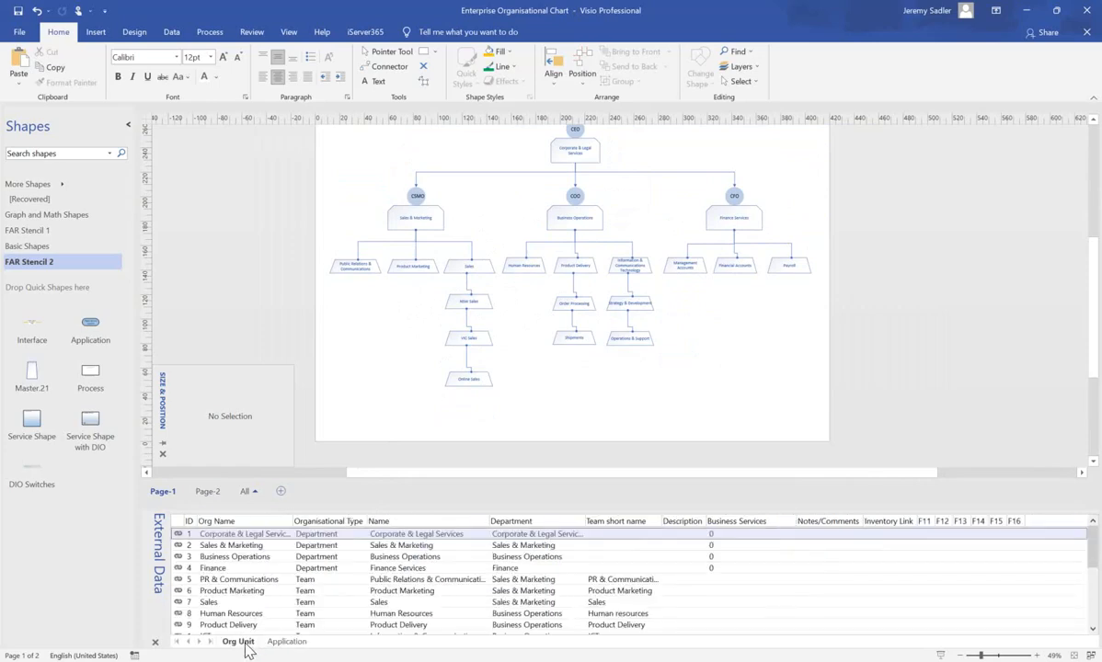
left_click(276, 642)
left_click(243, 644)
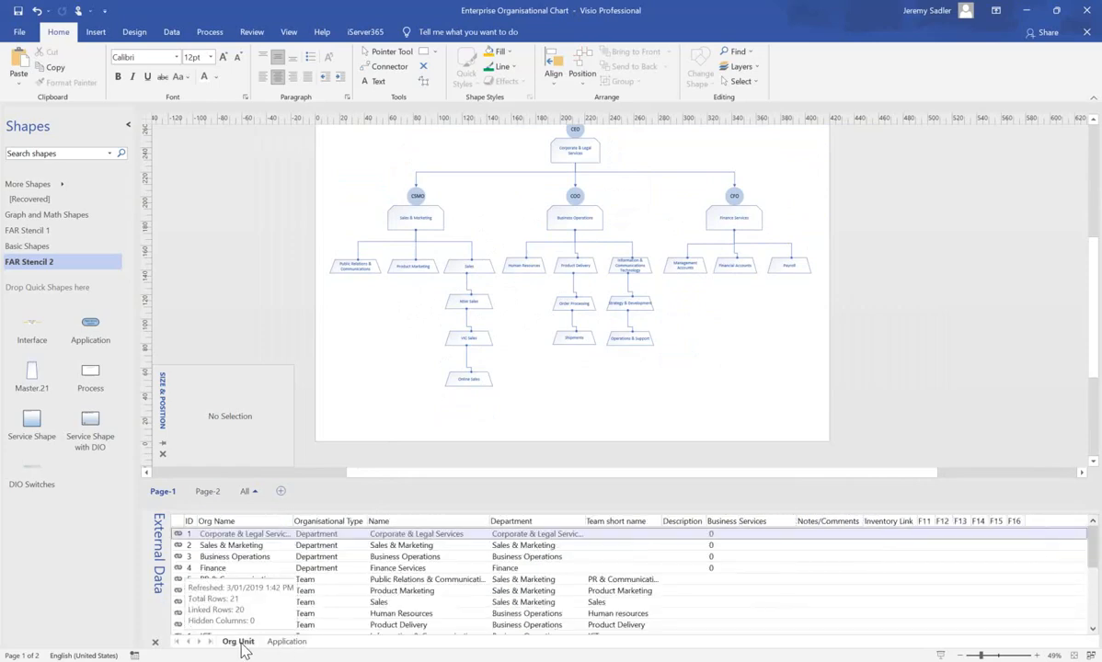
right_click(244, 648)
left_click(285, 613)
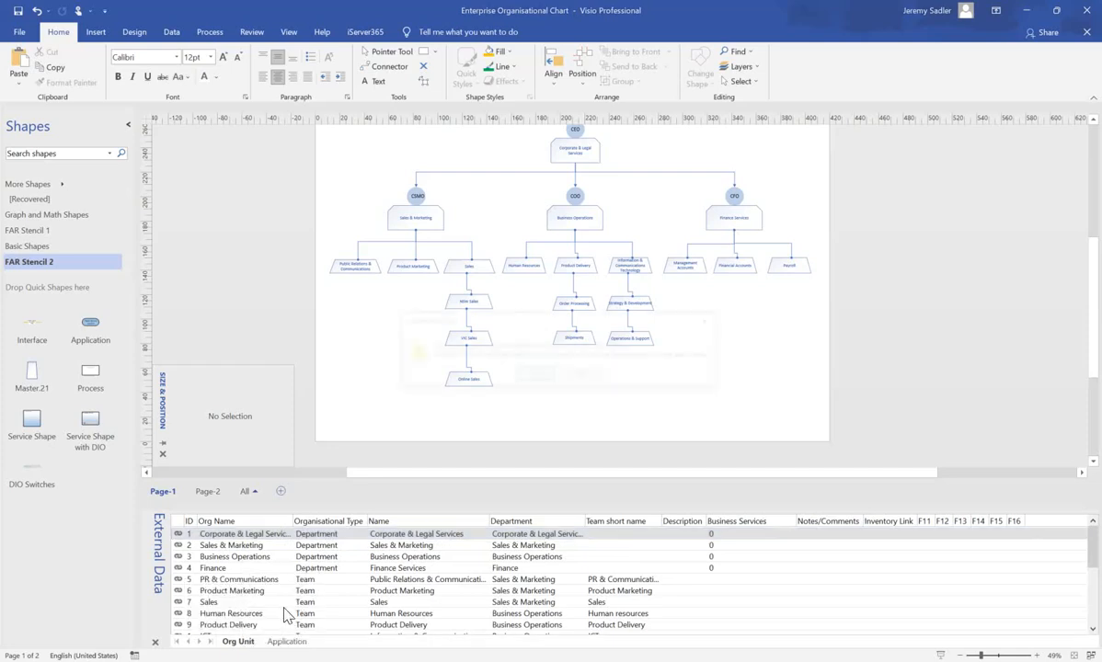
left_click(526, 374)
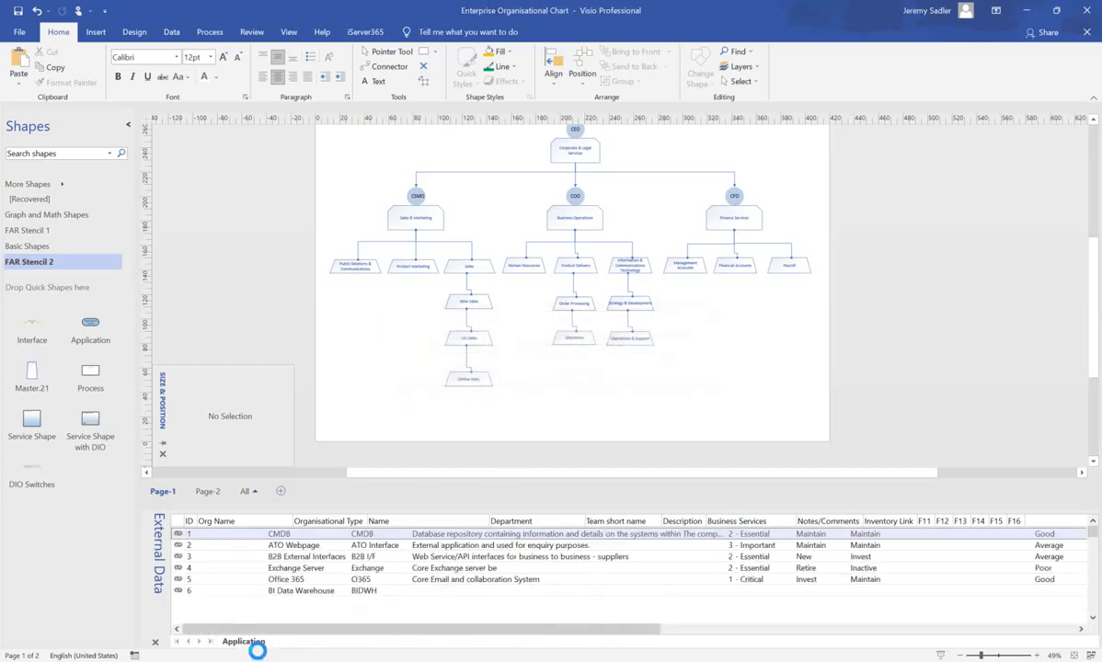
right_click(253, 648)
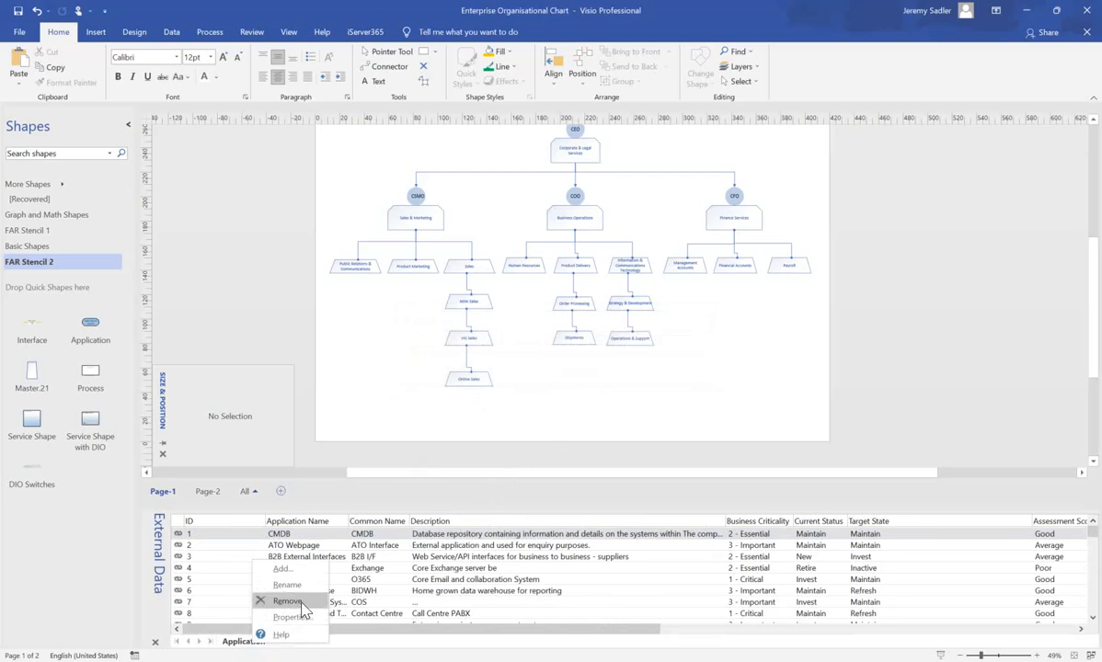
left_click(300, 605)
left_click(532, 374)
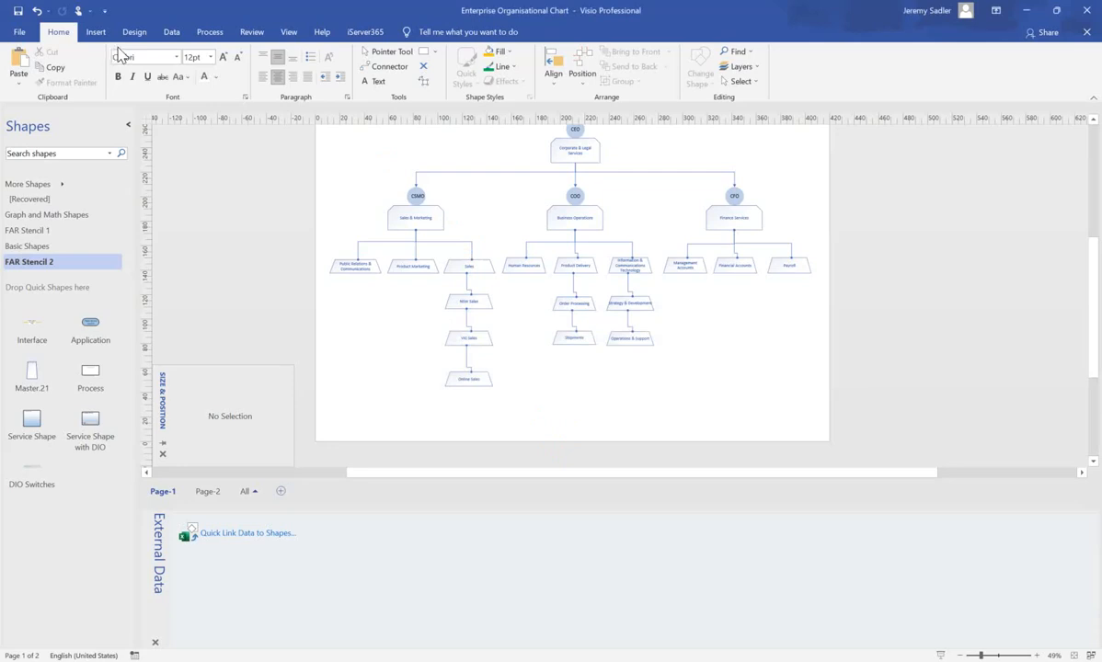
left_click(171, 31)
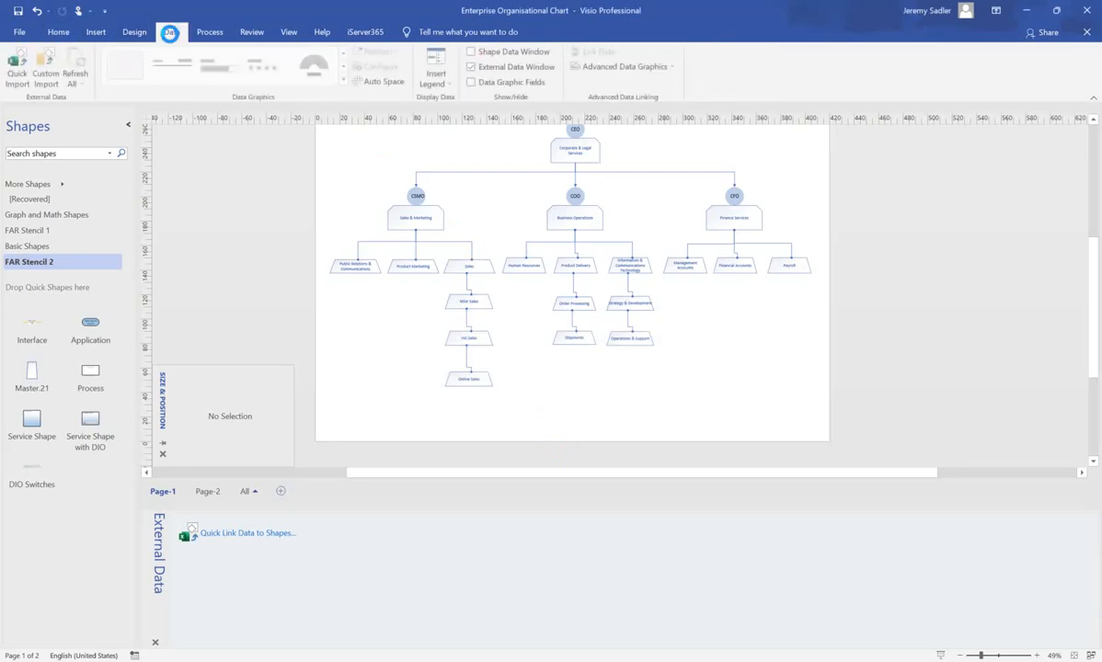
left_click(46, 78)
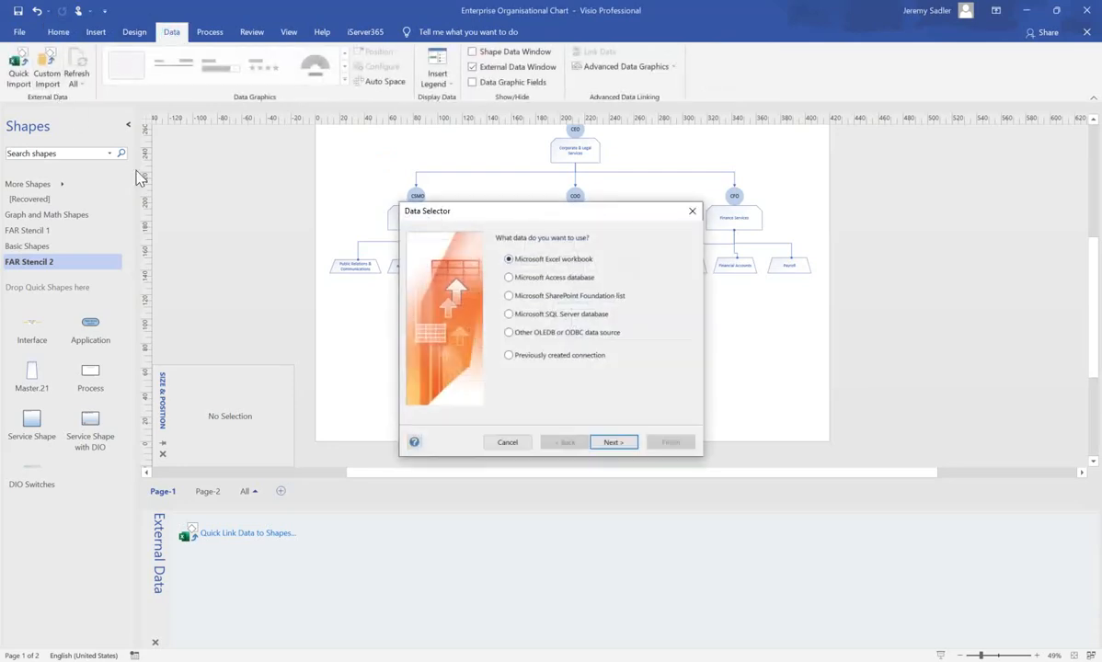
left_click(552, 296)
left_click(611, 443)
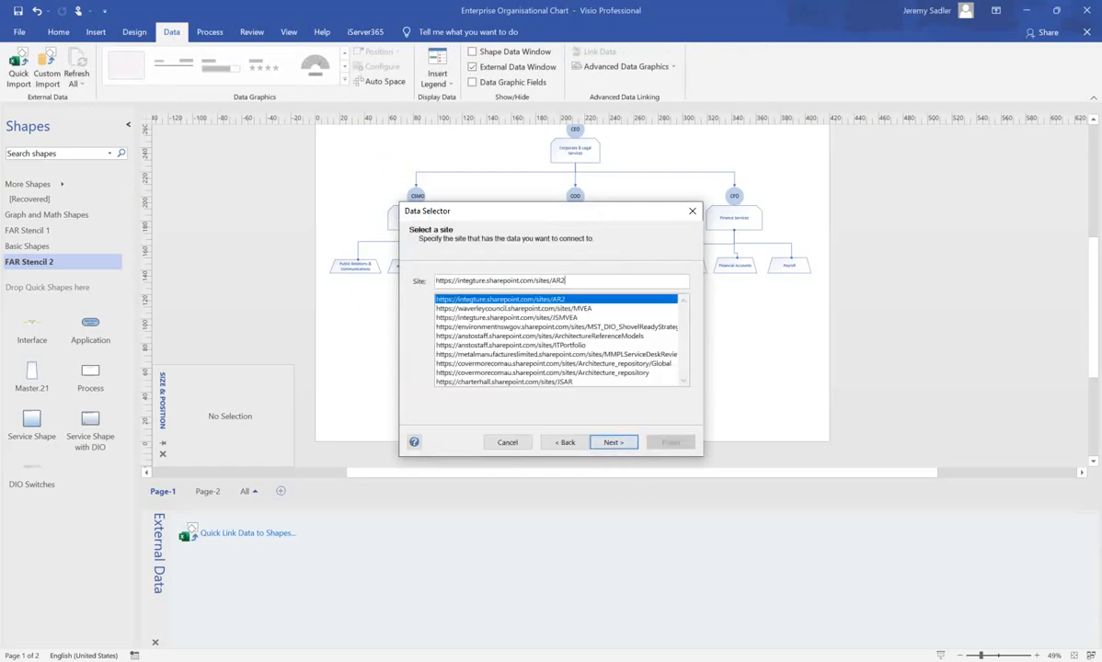
key("BackSpace")
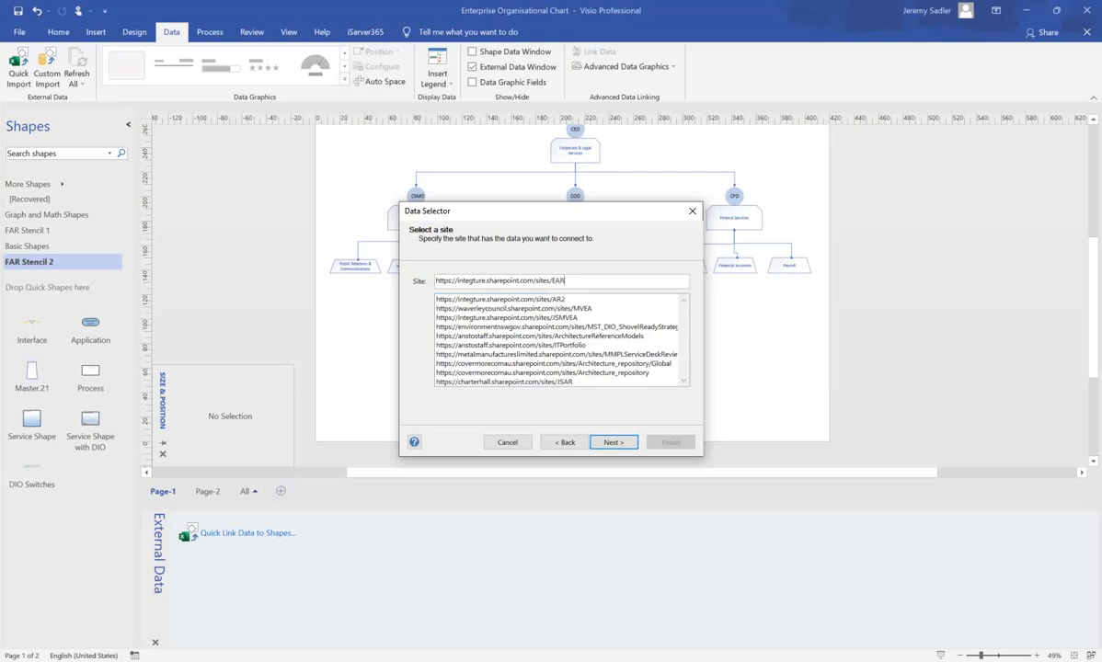
left_click(624, 447)
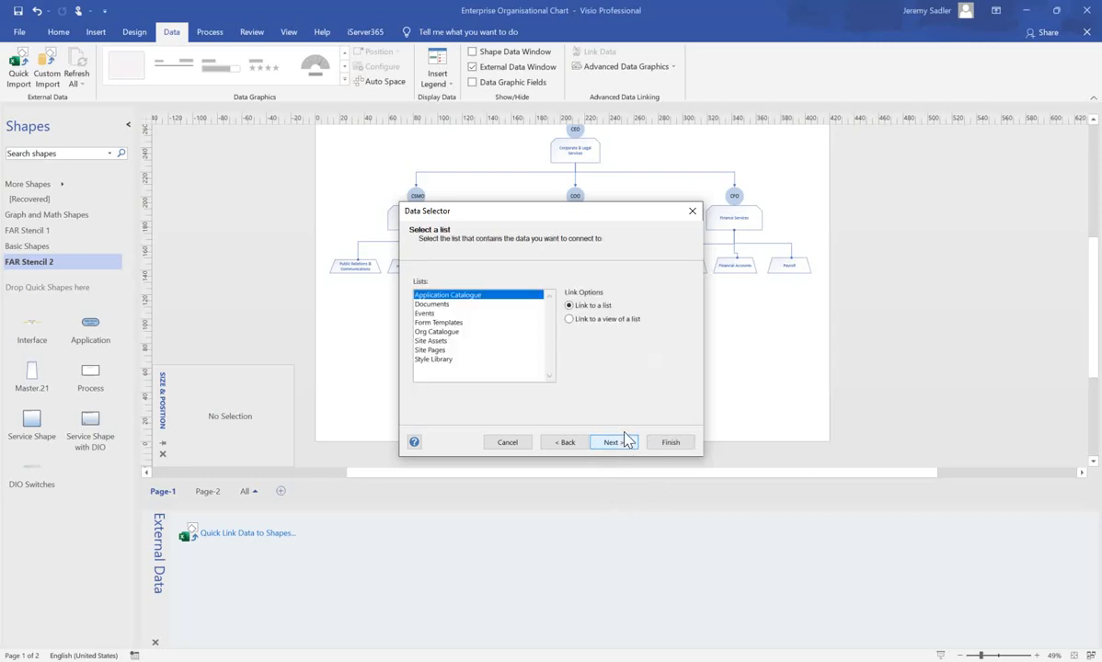
left_click(468, 332)
left_click(618, 443)
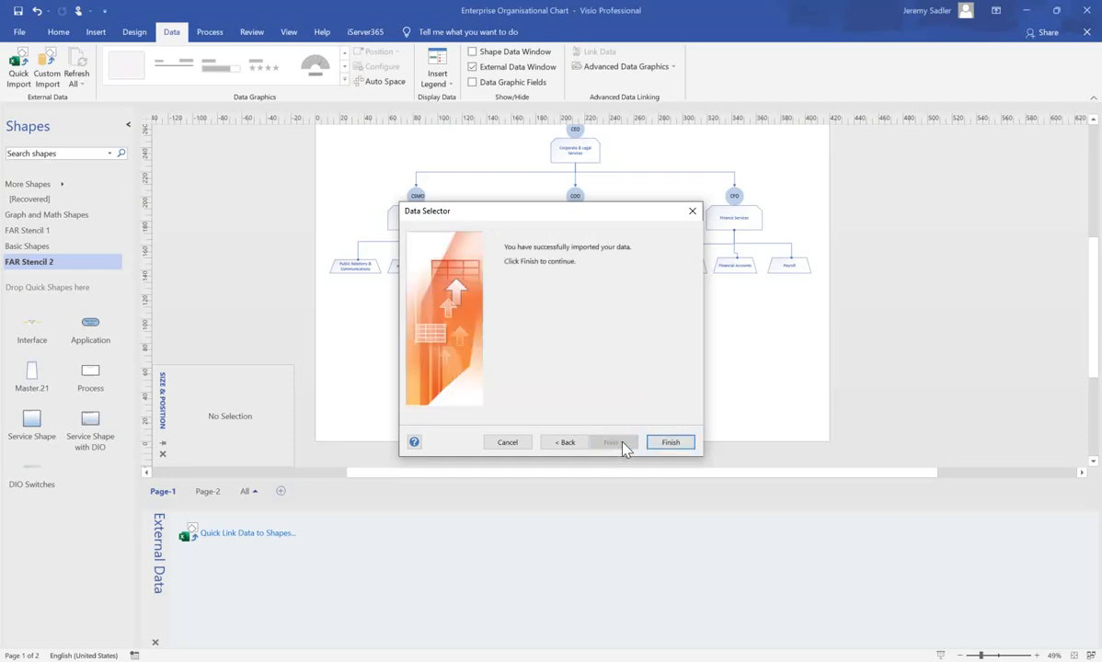
left_click(669, 445)
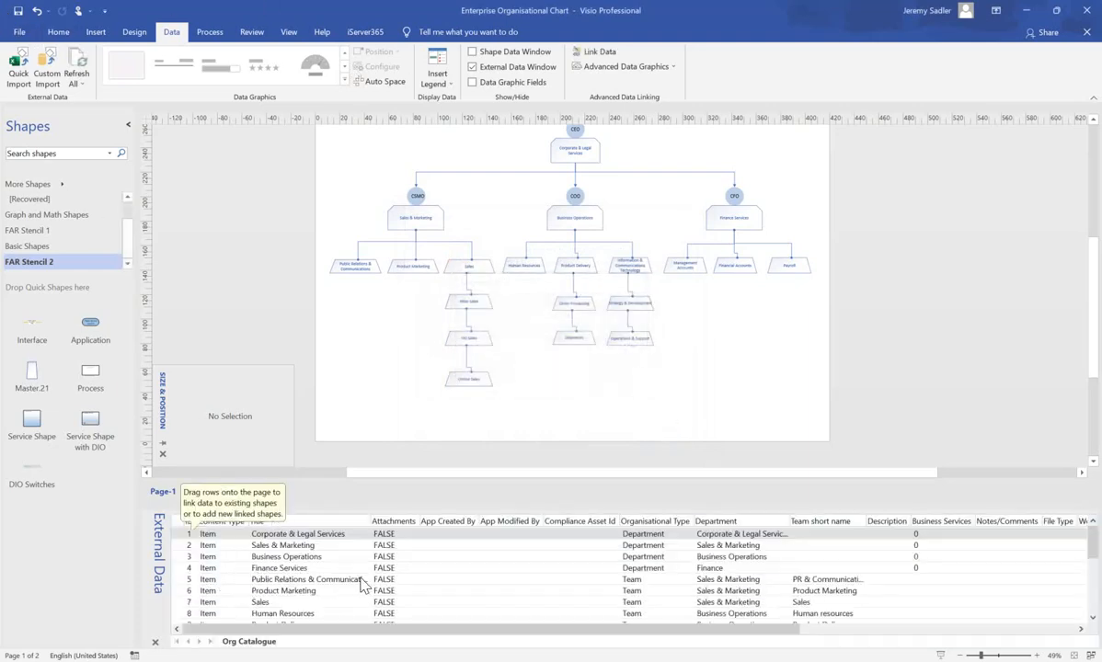
- Hide the Content Type, Attachments, App Created By, App Modified By and Compliance Asset Id columns in the Org Catalogue data, keeping Title
left_click(291, 584)
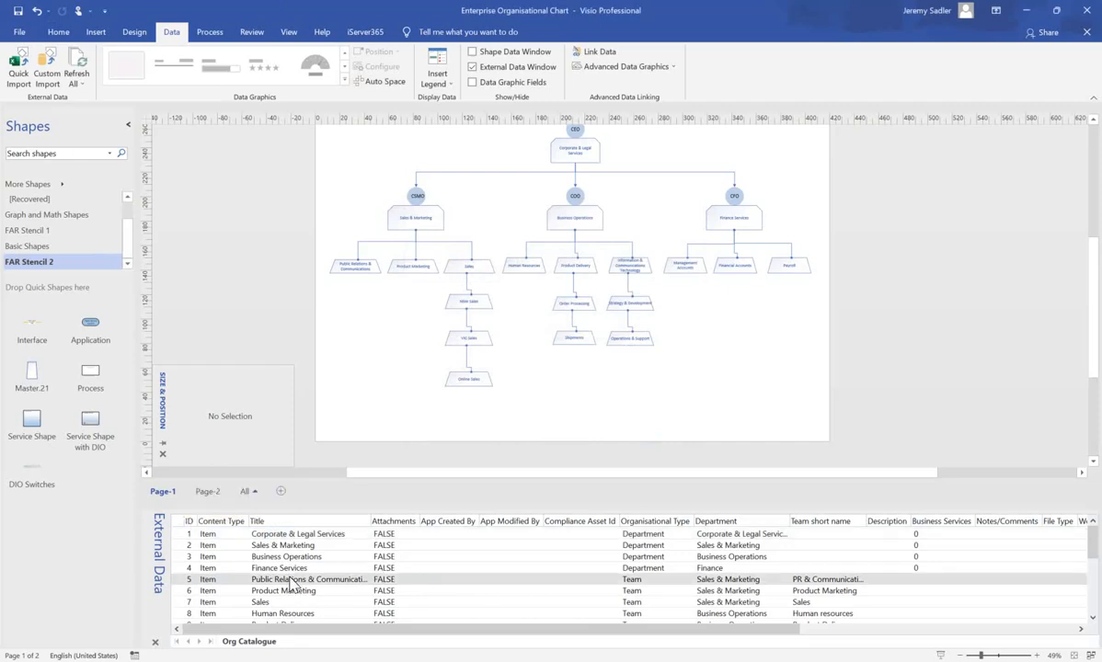
right_click(291, 584)
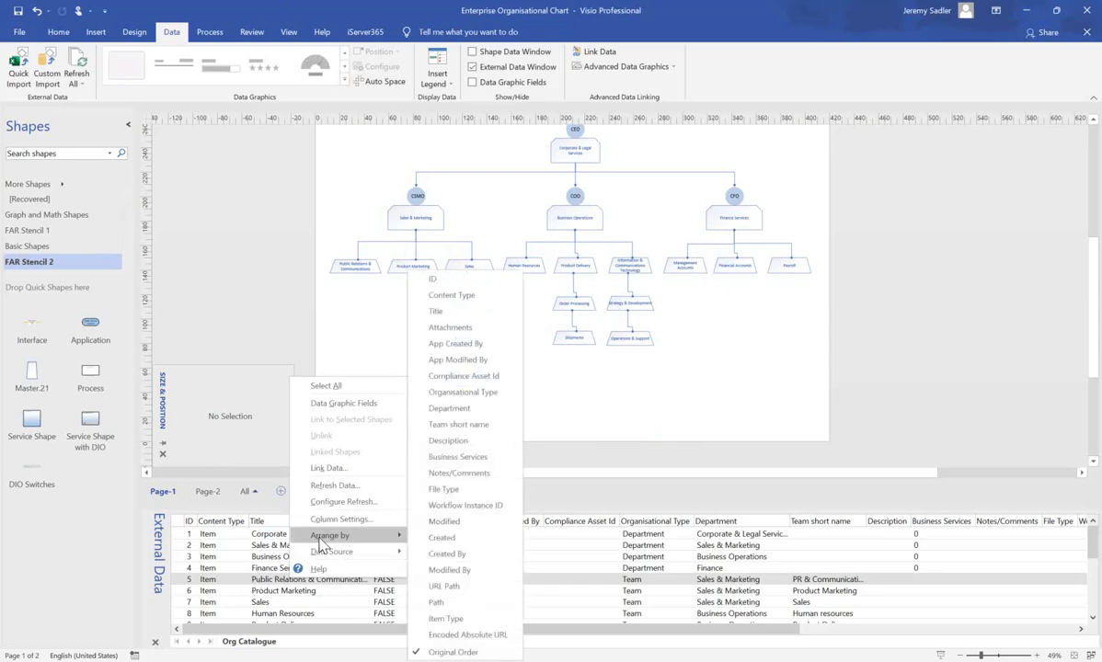
left_click(379, 518)
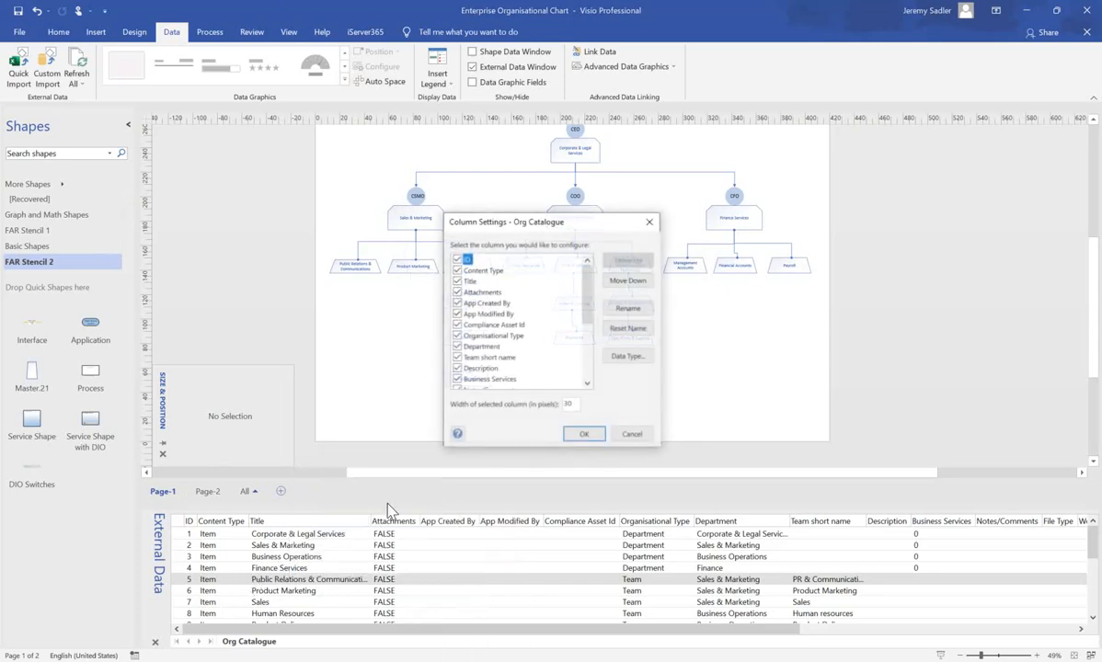
left_click(457, 281)
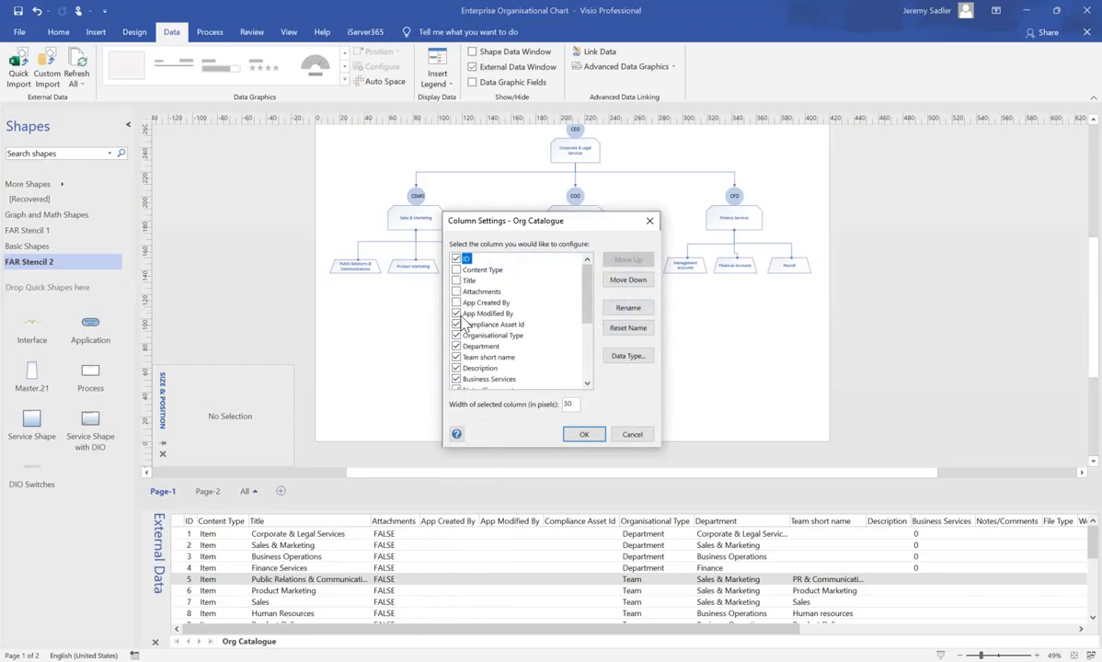
left_click(456, 281)
left_click(458, 325)
left_click(457, 324)
left_click(583, 434)
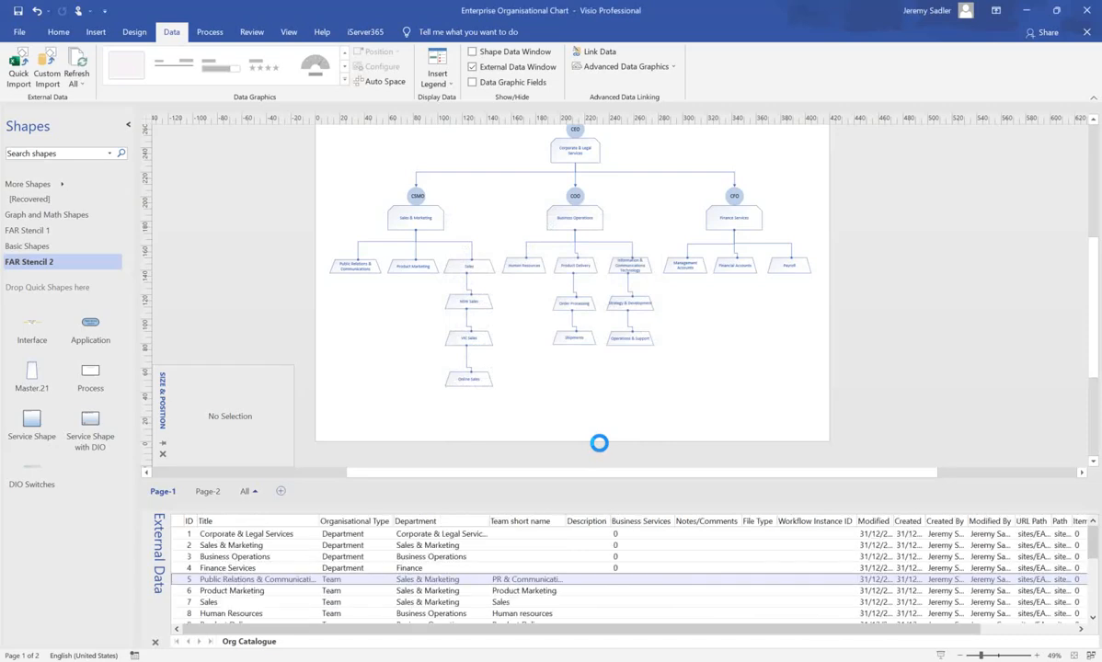
- Import the Application Catalogue list from the same SharePoint site as a second external data source
left_click(48, 73)
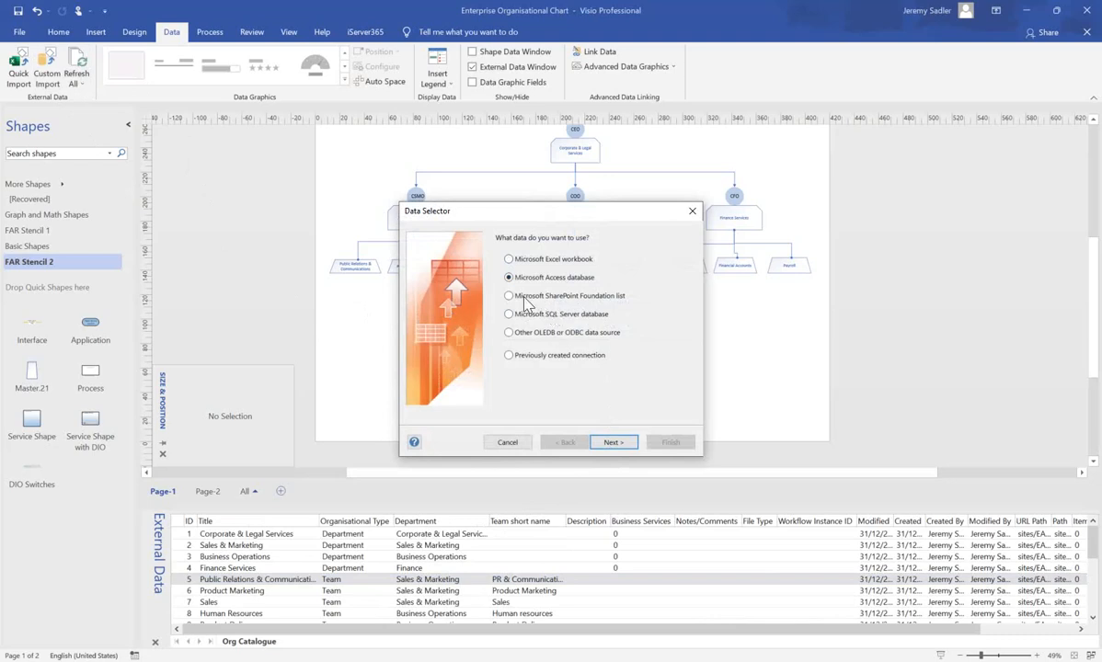
left_click(508, 295)
left_click(614, 442)
left_click(628, 446)
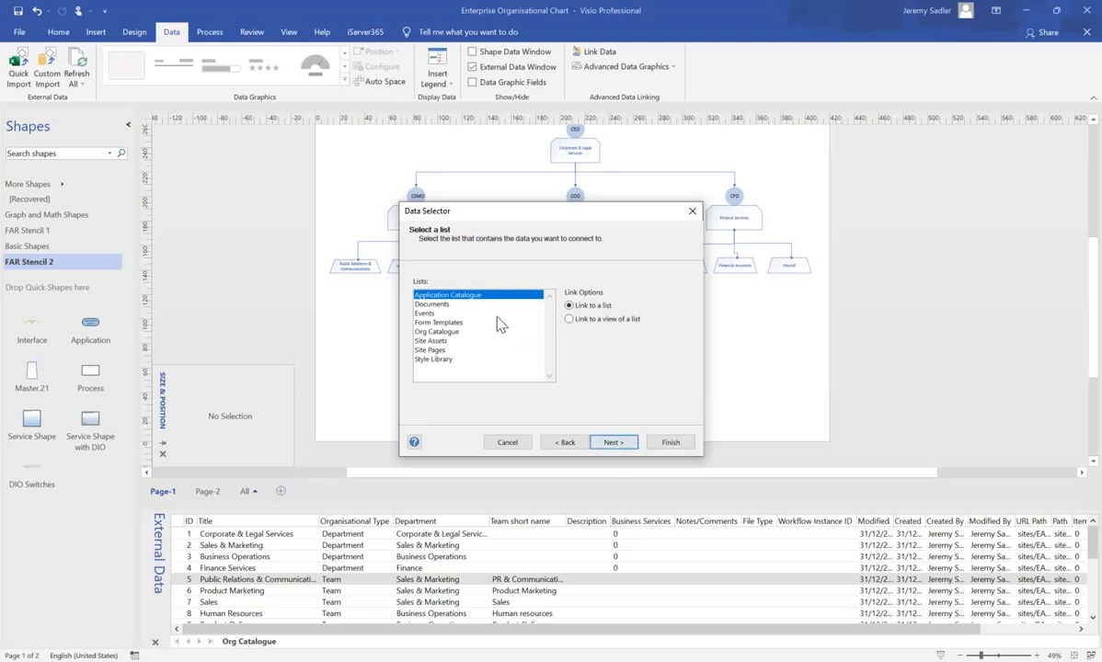
left_click(610, 443)
left_click(671, 444)
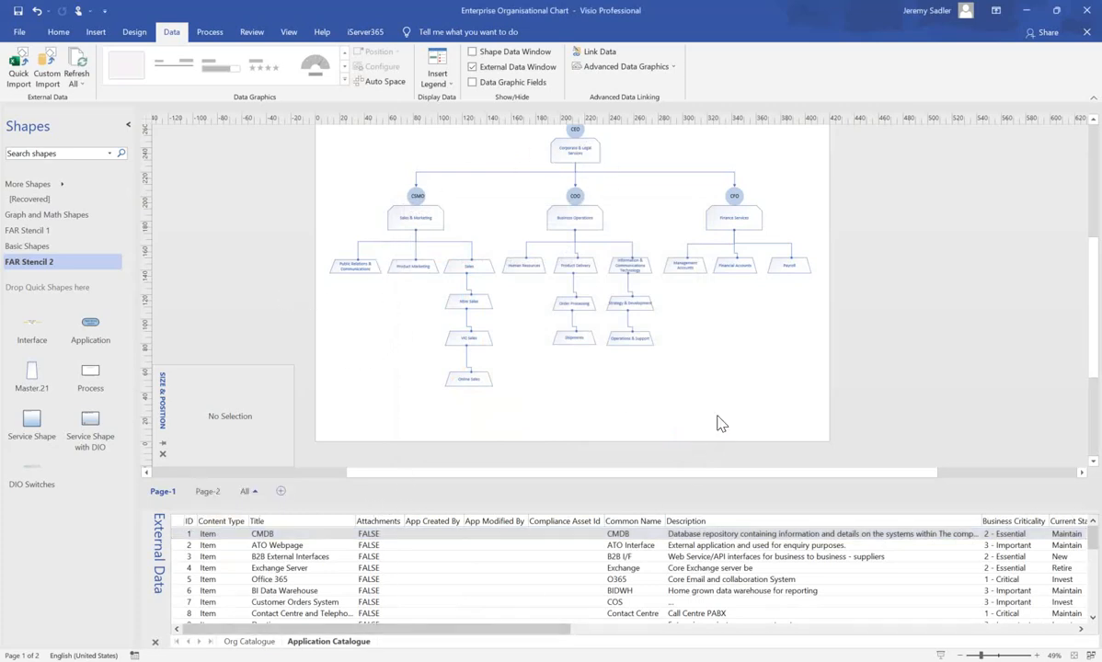
- Show the Org Catalogue data and select all shapes on the Organisation layer of Page-1
left_click(248, 642)
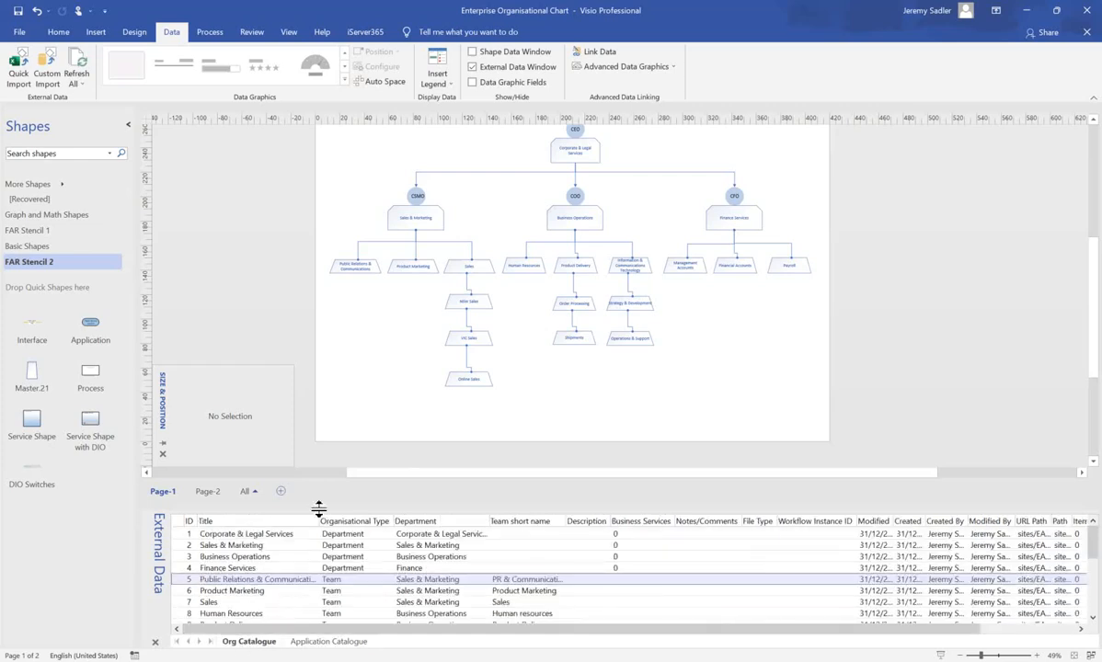
left_click(58, 34)
left_click(756, 81)
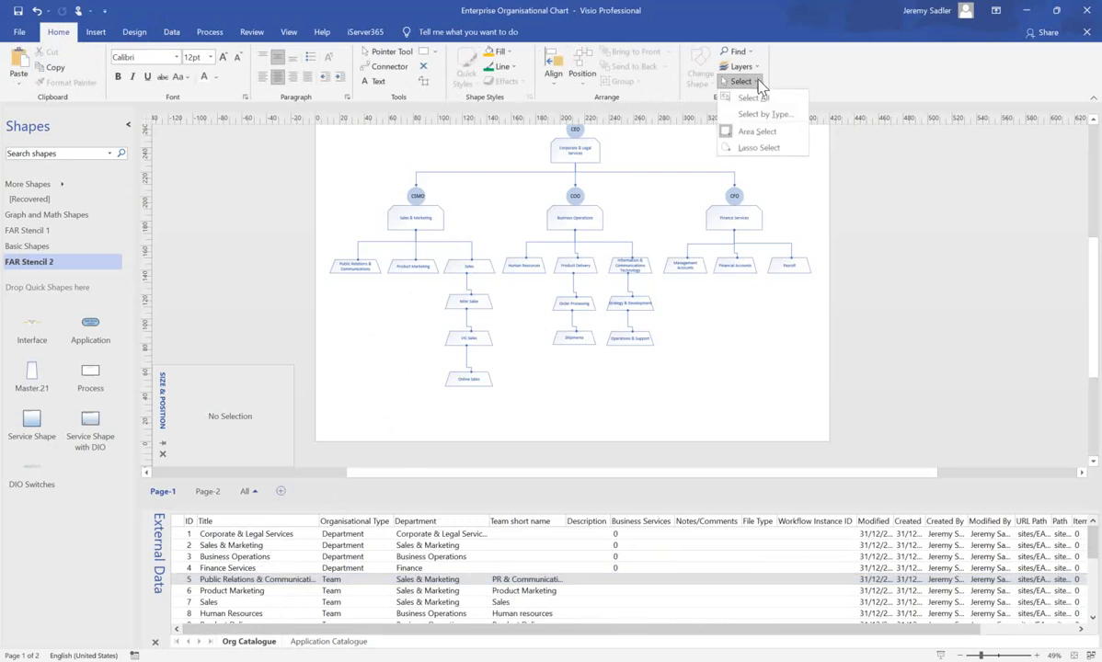
left_click(747, 110)
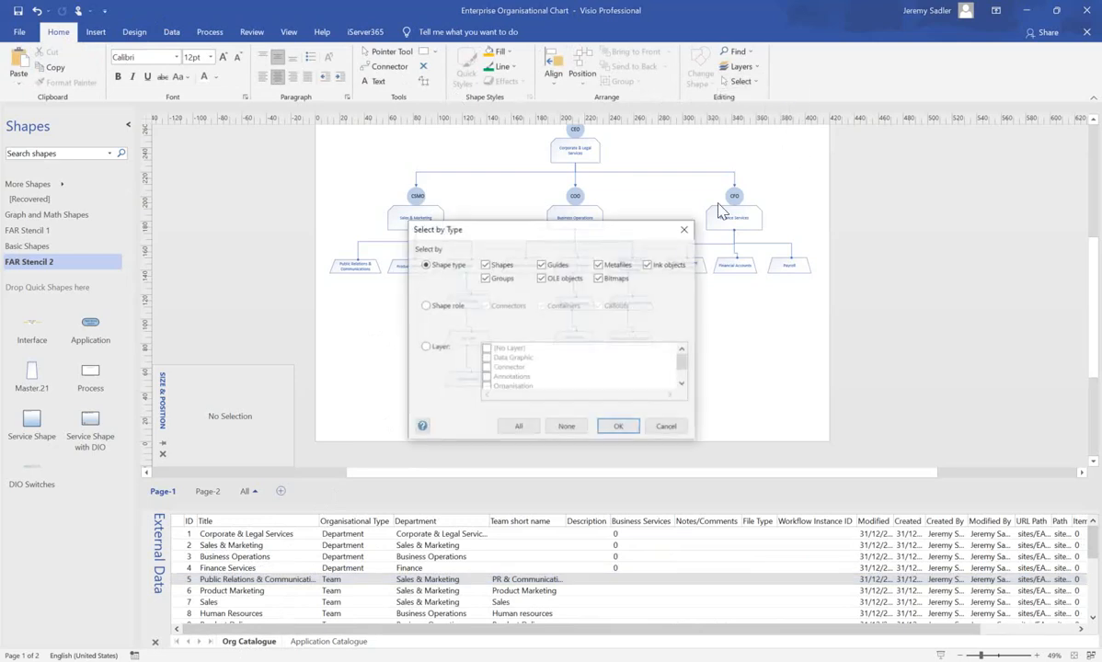
left_click(424, 347)
left_click(486, 386)
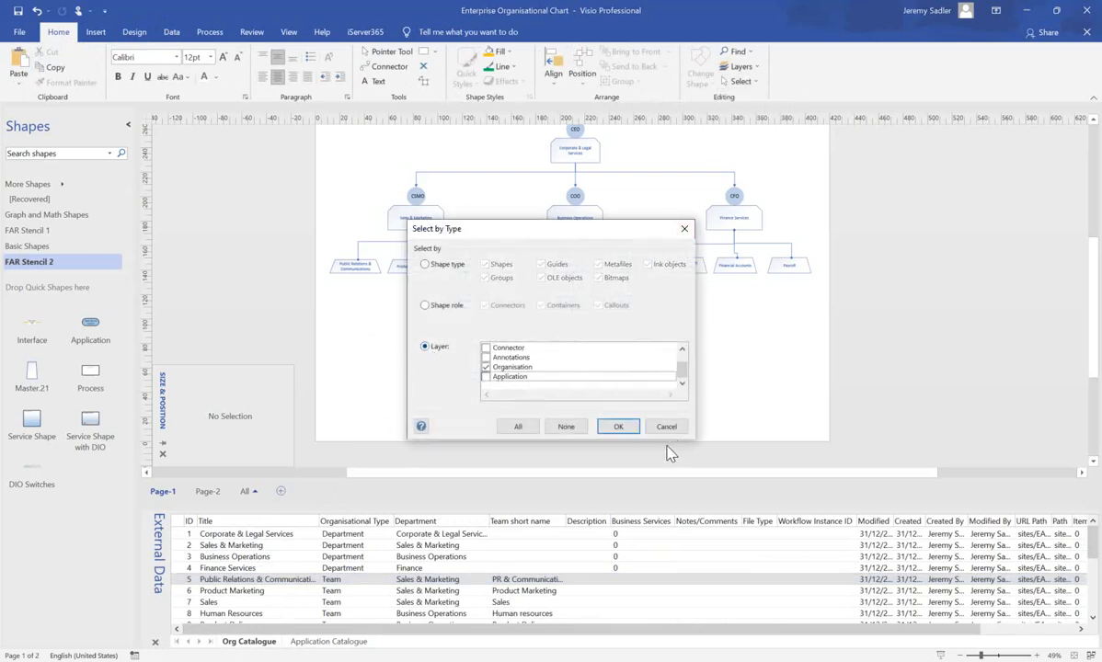
left_click(617, 425)
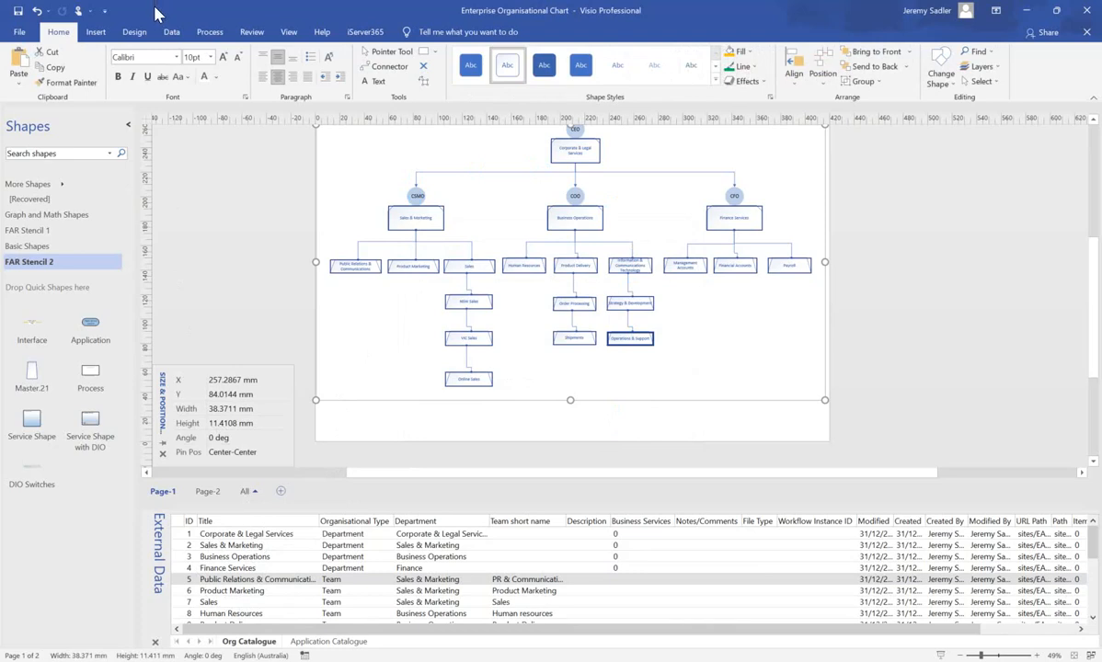
- Automatically link the Org Catalogue rows to the selected Page-1 shapes where Title equals Shape Text, replacing existing links, and check the rows' link markers
left_click(172, 34)
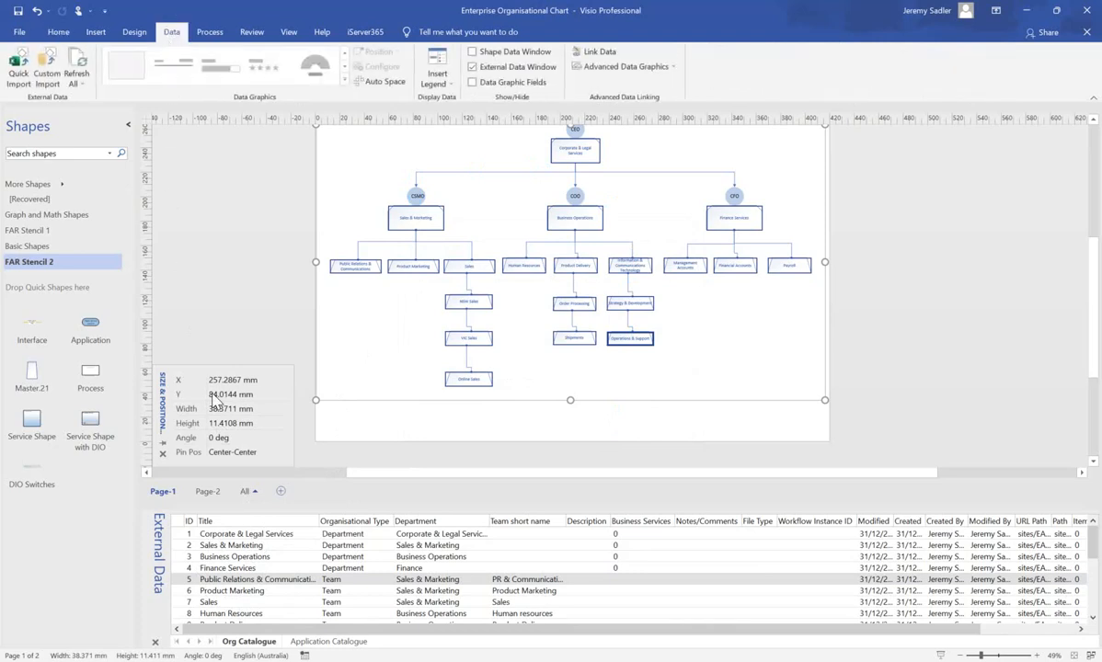
right_click(246, 578)
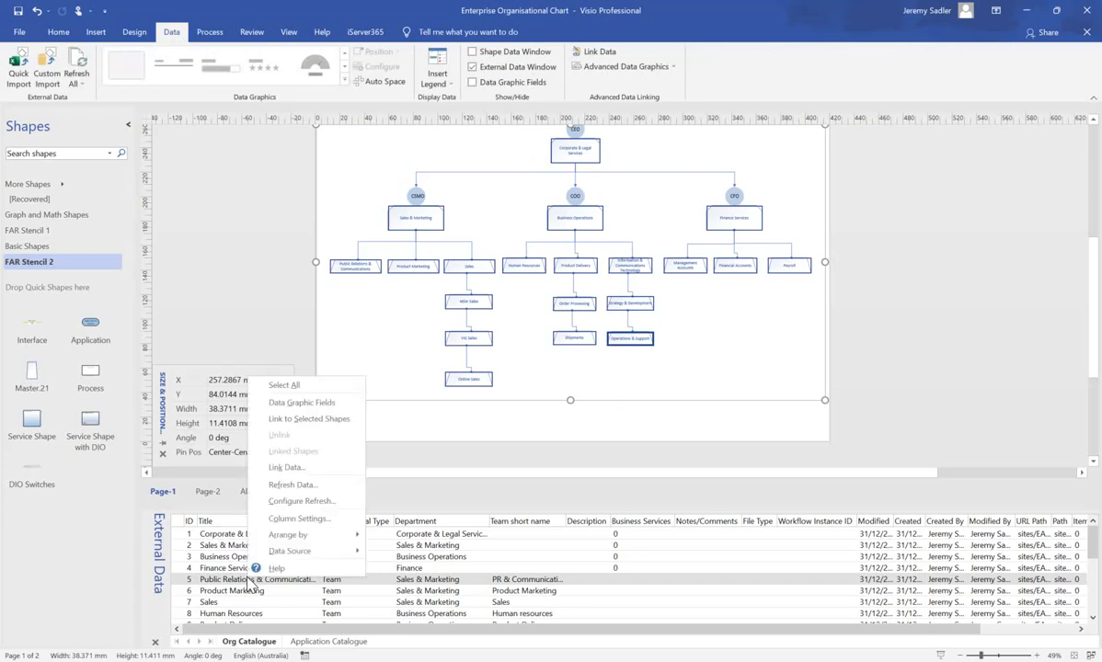
left_click(291, 466)
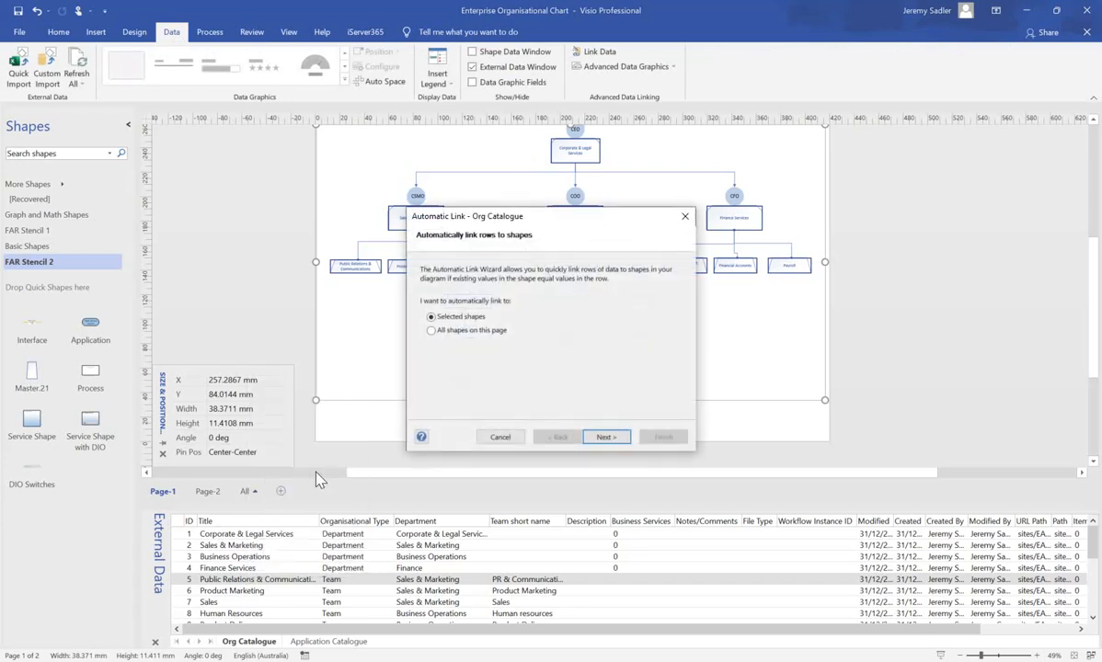
left_click(609, 438)
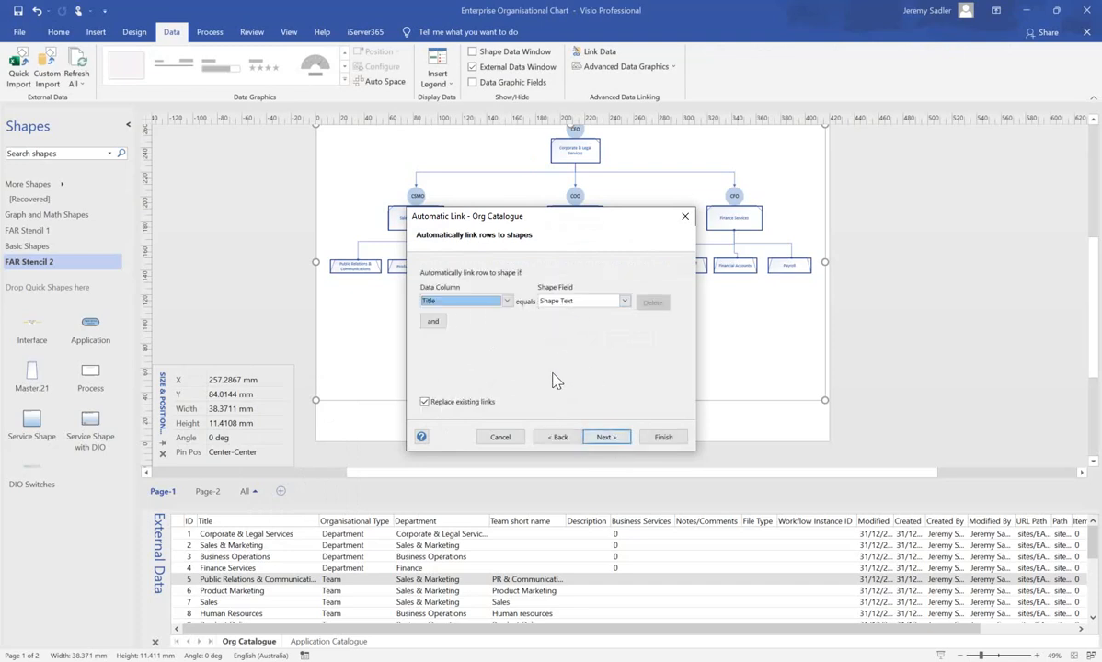
left_click(615, 441)
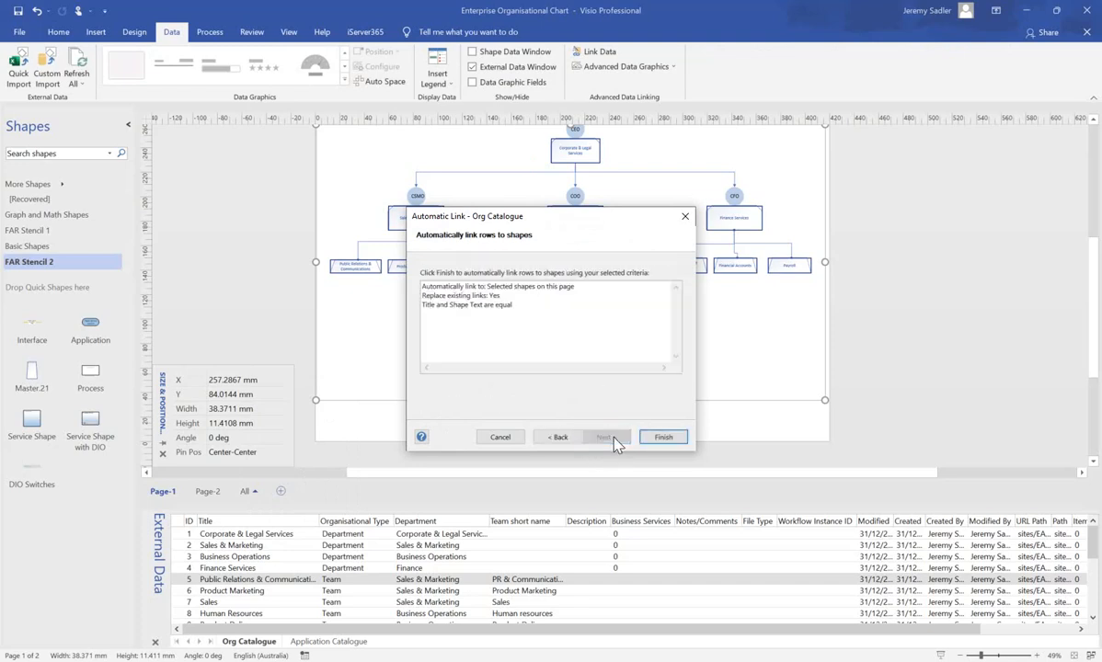
left_click(664, 439)
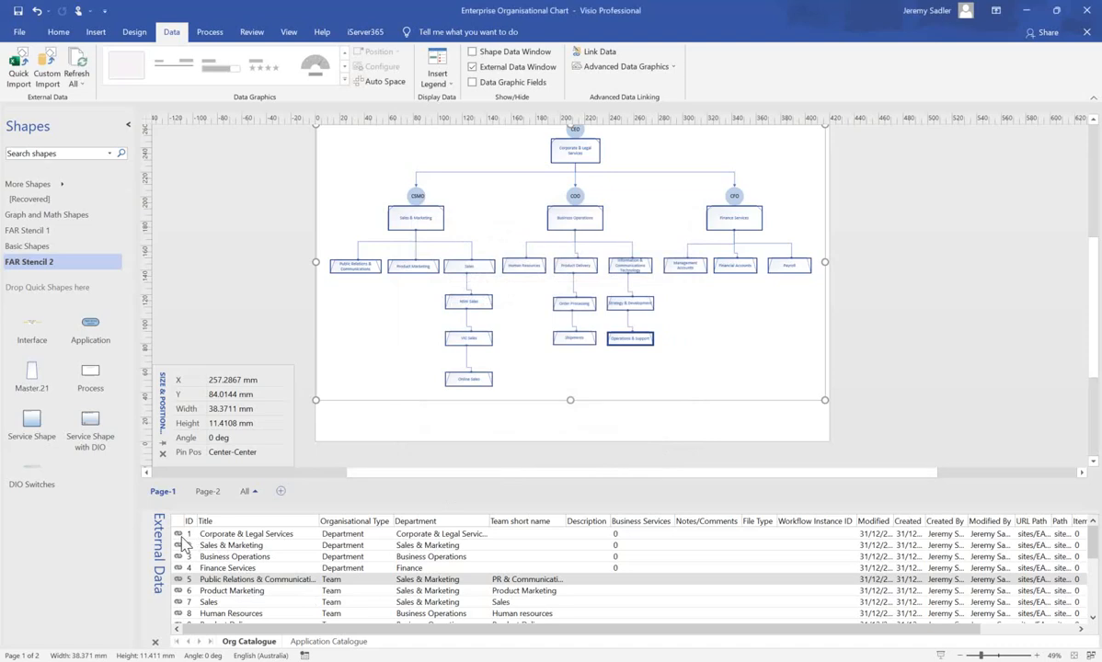
scroll(182, 597, "down", 4)
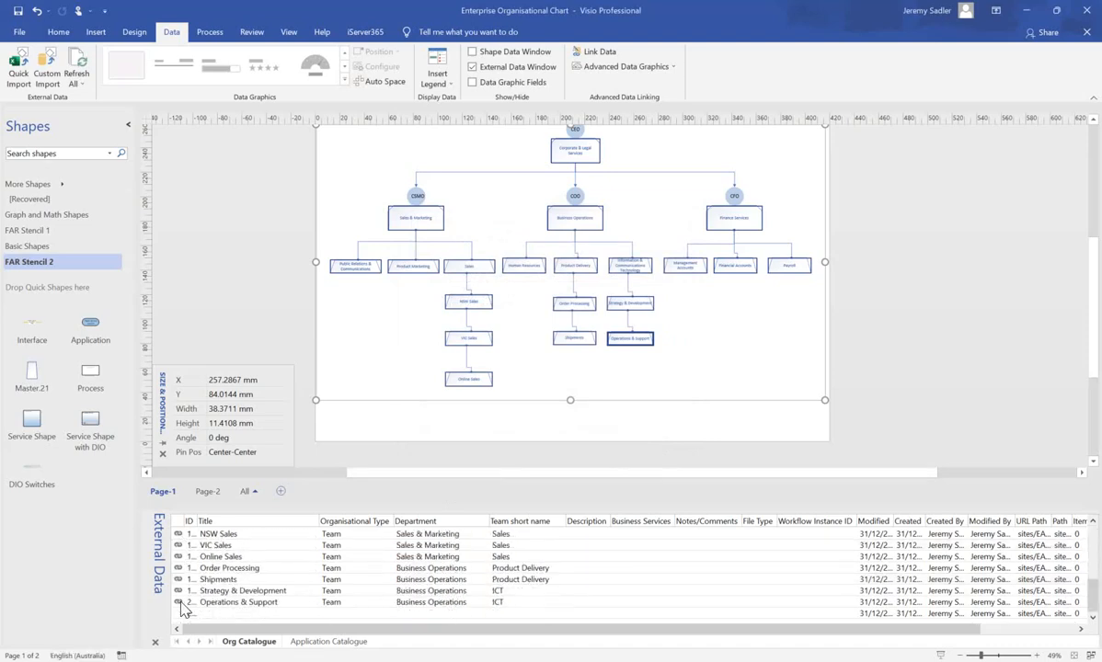
scroll(184, 607, "up", 3)
scroll(184, 603, "down", 3)
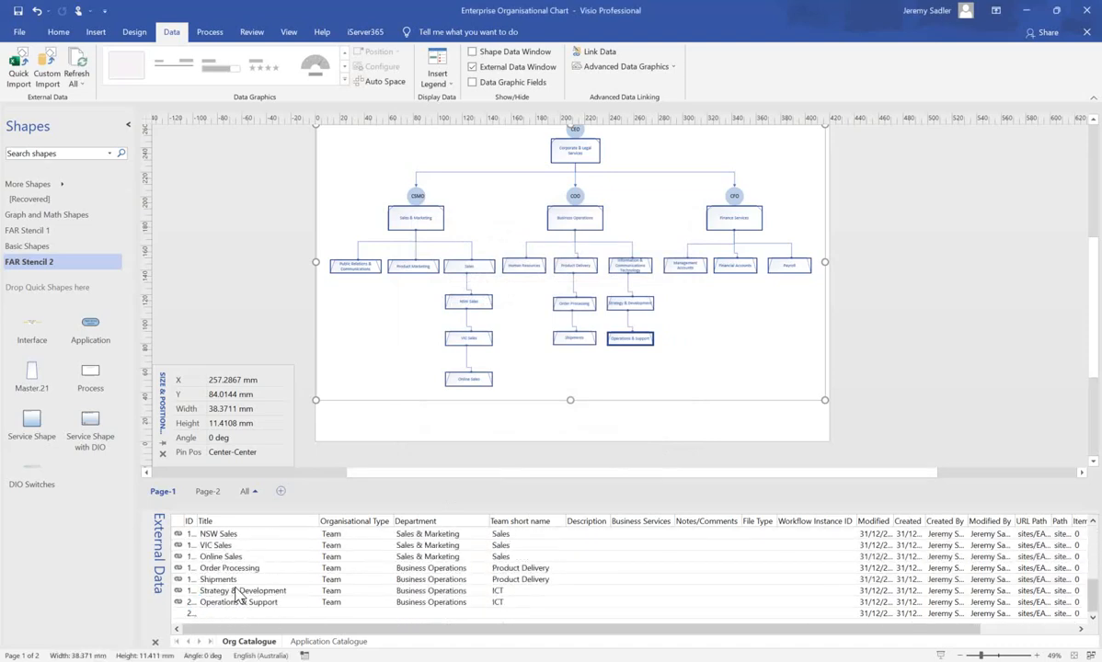
scroll(230, 581, "up", 5)
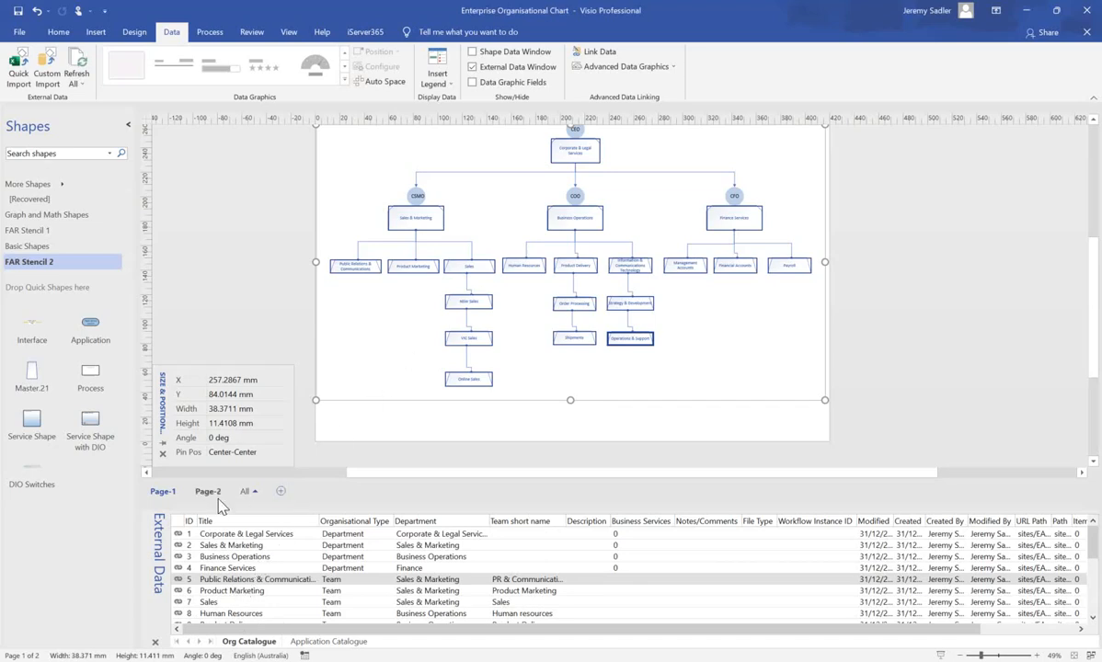
- Select all shapes on the Organisation layer of Page-2
left_click(210, 492)
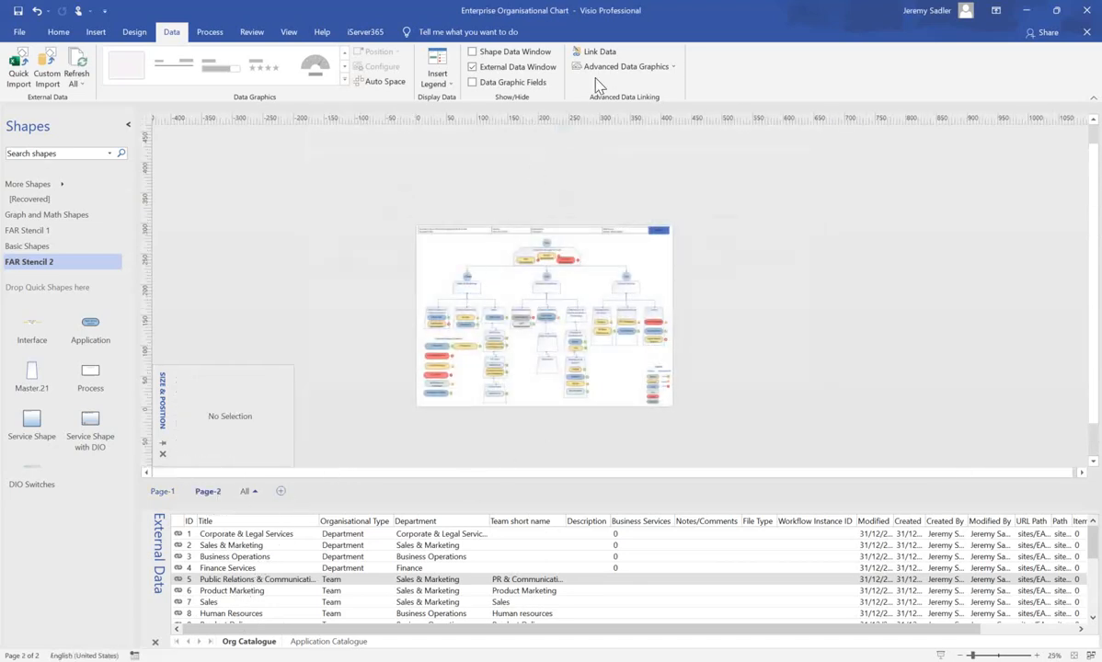
left_click(659, 71)
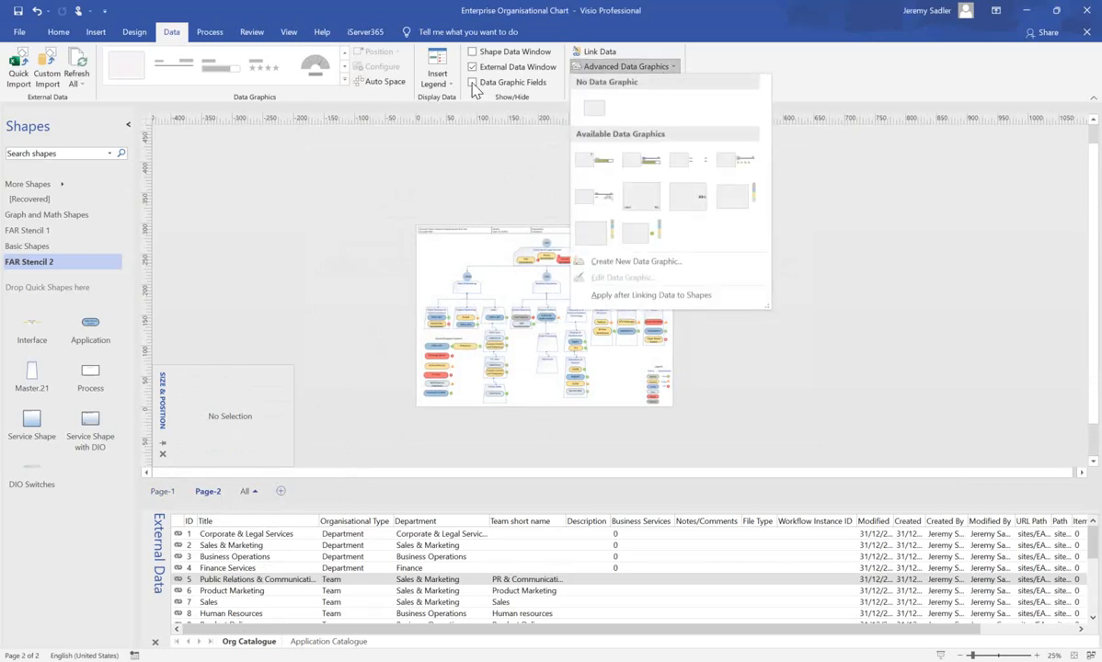
left_click(403, 157)
left_click(58, 32)
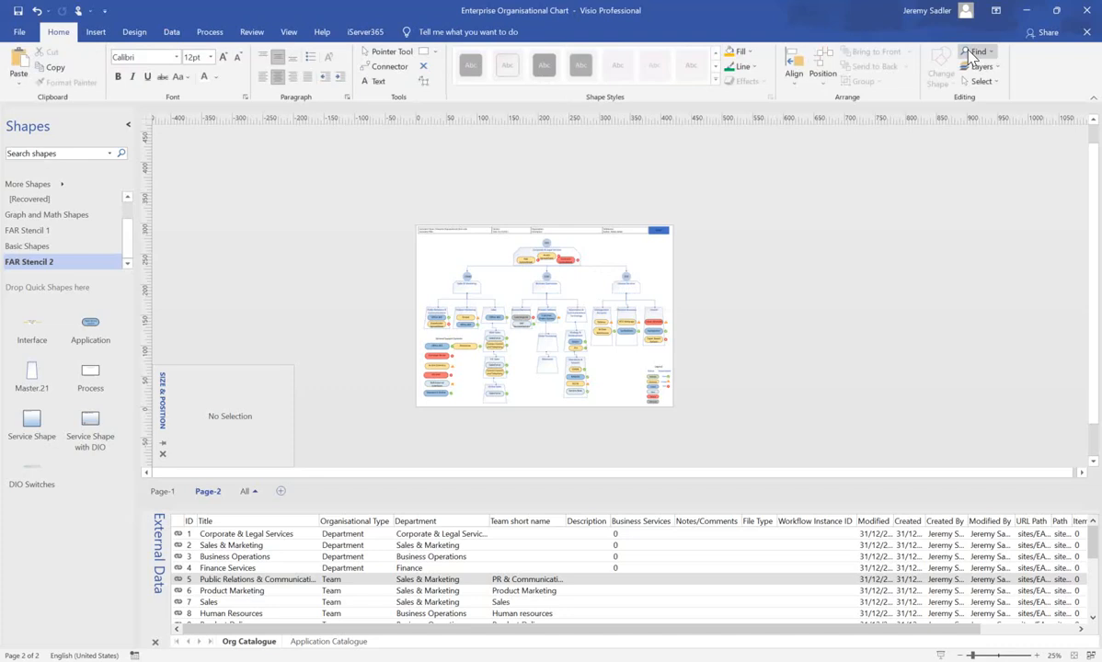
left_click(986, 82)
left_click(1000, 112)
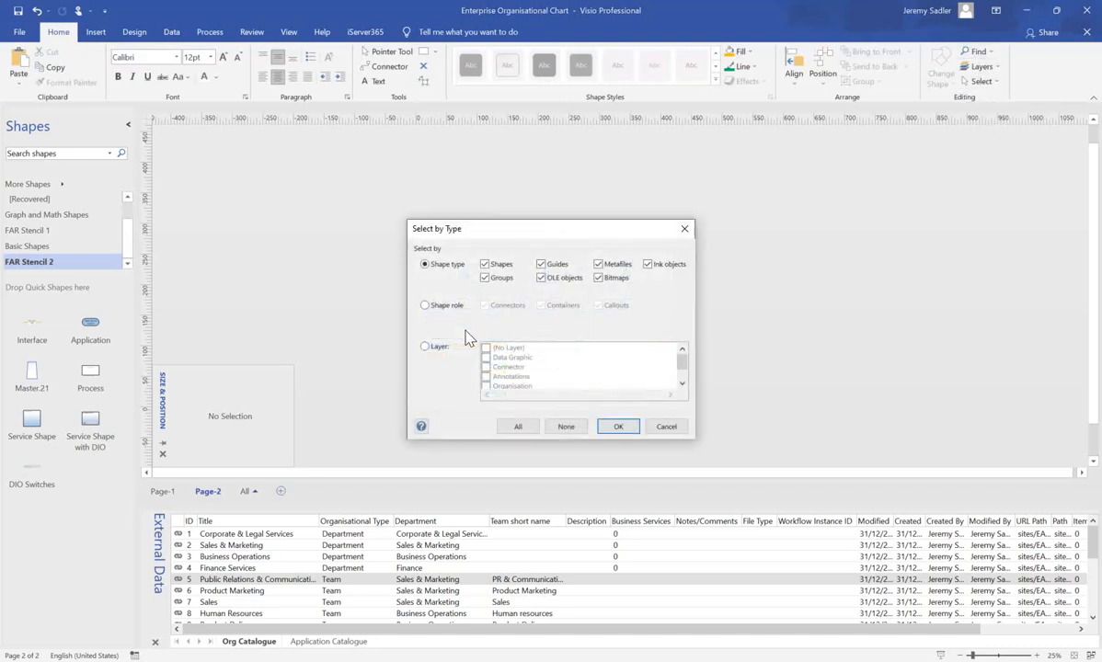
left_click(431, 347)
left_click(503, 388)
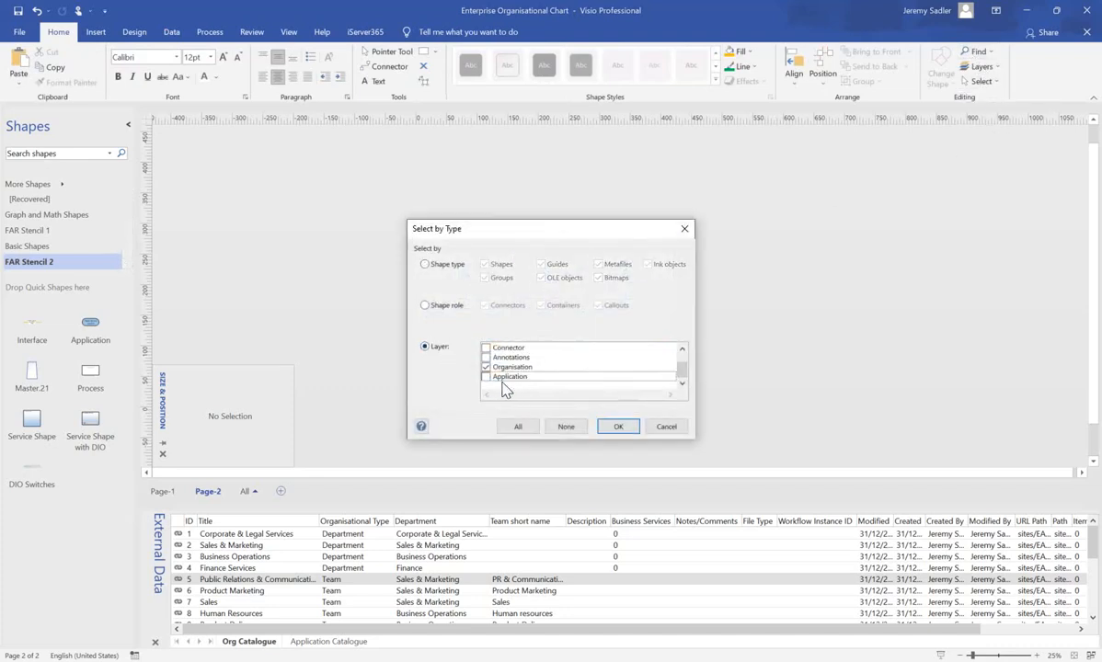
left_click(616, 426)
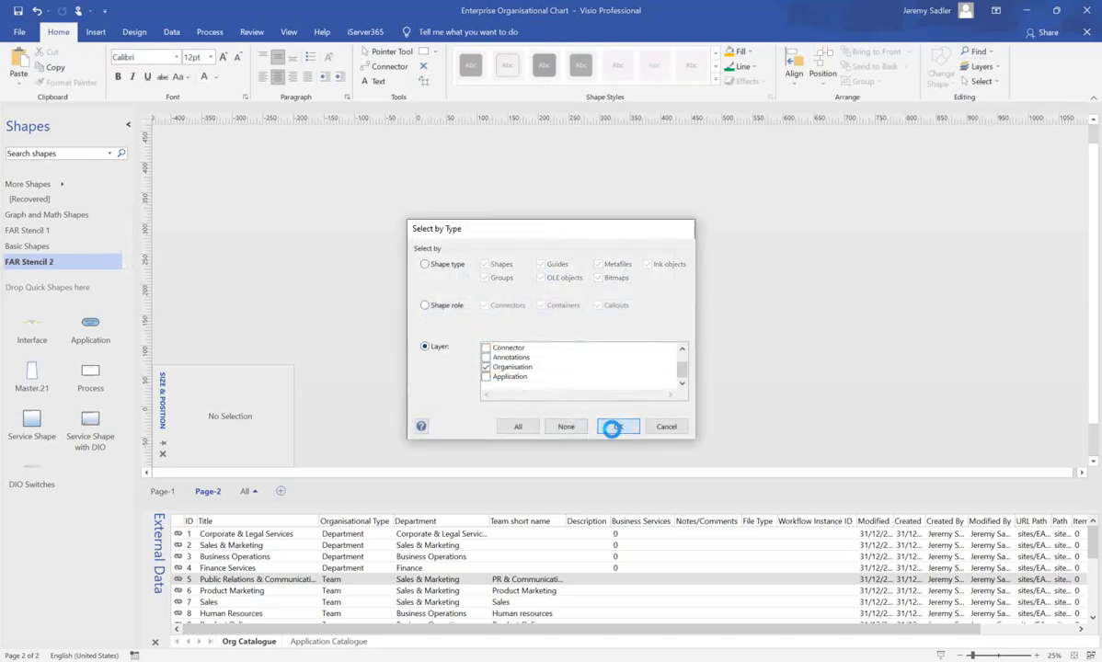
- Automatically link the Org Catalogue rows to the selected Page-2 shapes where Title equals Shape Text, replacing existing links
right_click(244, 596)
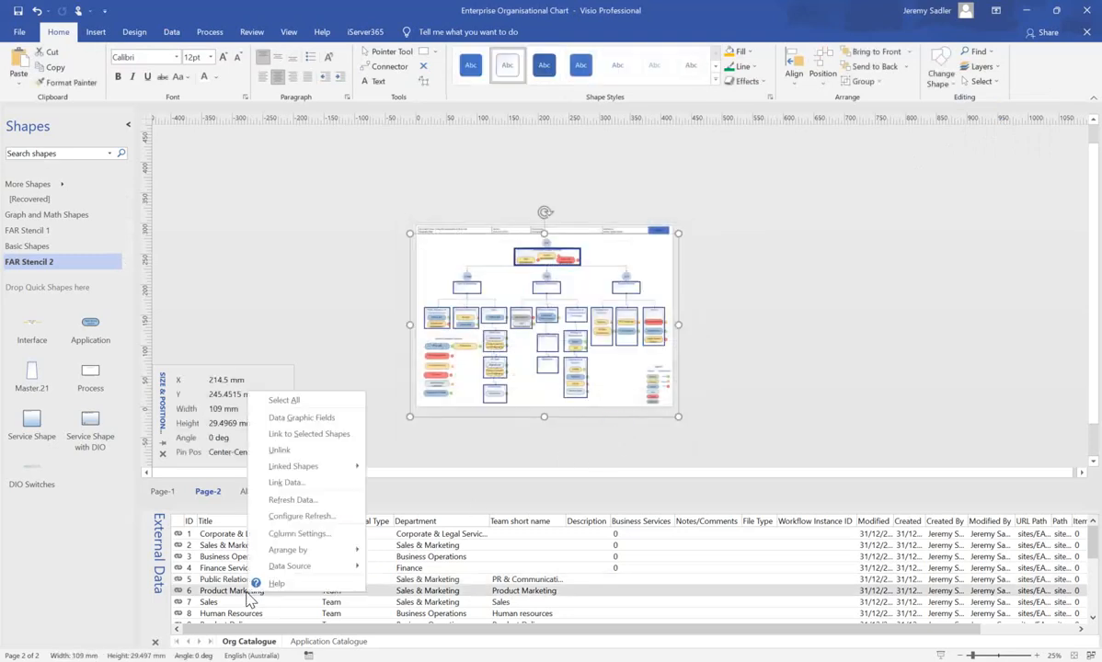
left_click(308, 482)
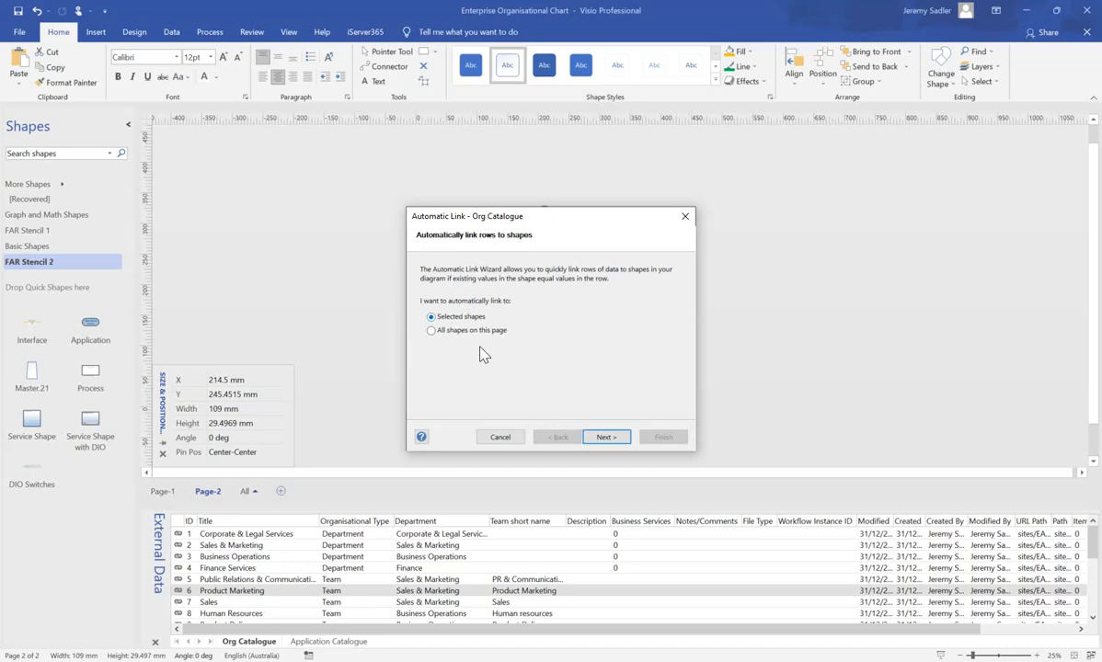
left_click(607, 438)
left_click(608, 438)
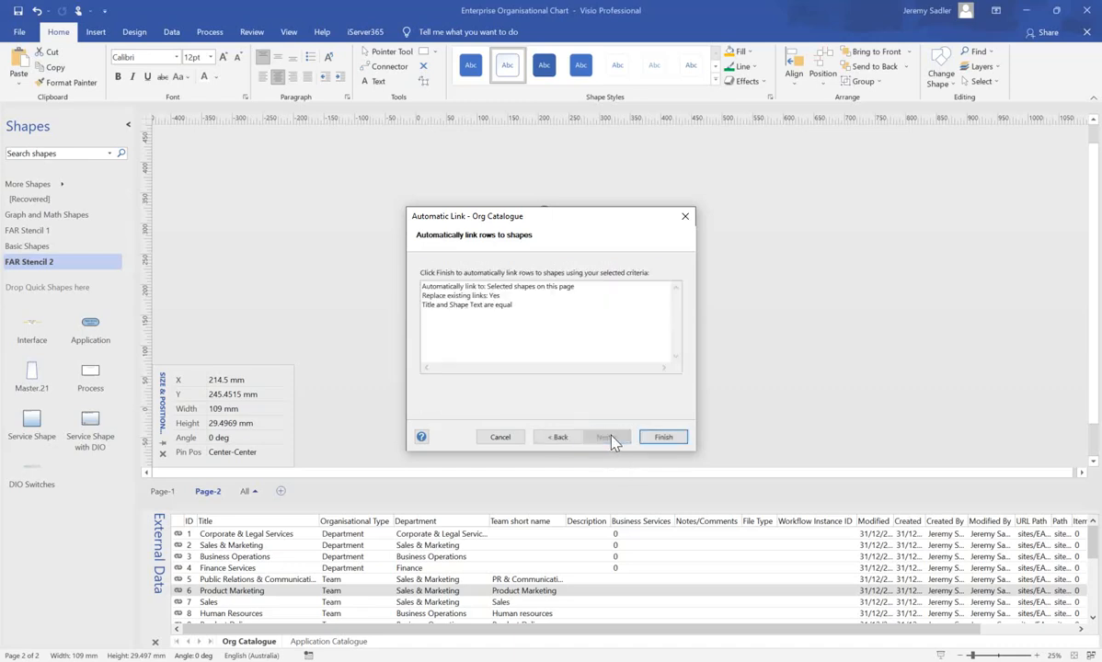
left_click(661, 439)
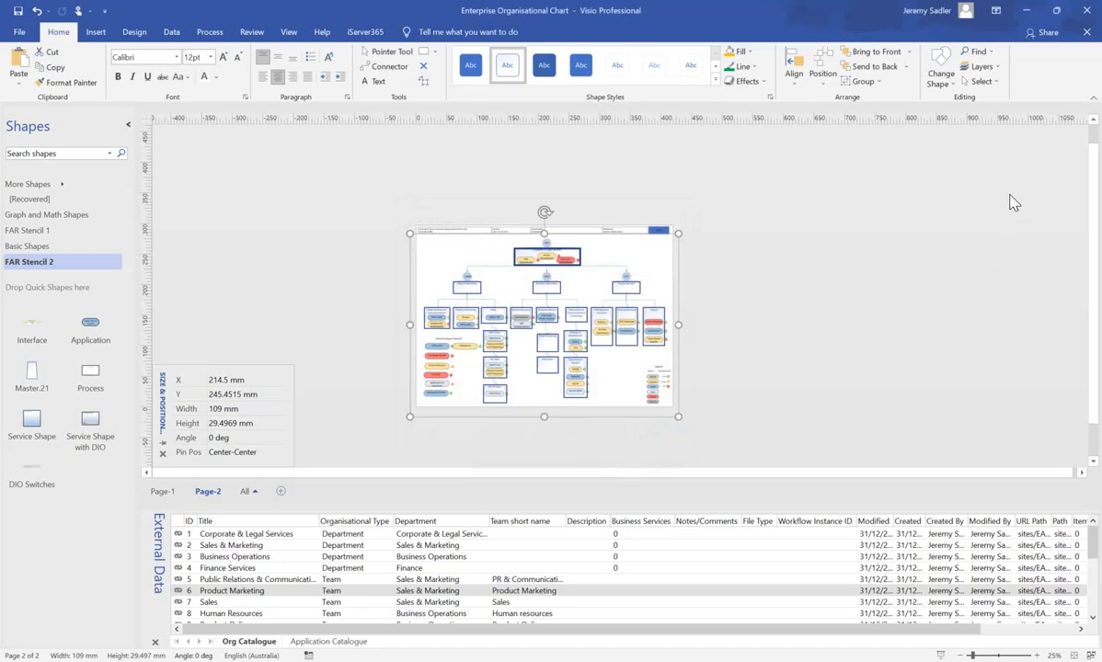
- Replace the Page-2 selection with all shapes on the Application layer
left_click(1000, 84)
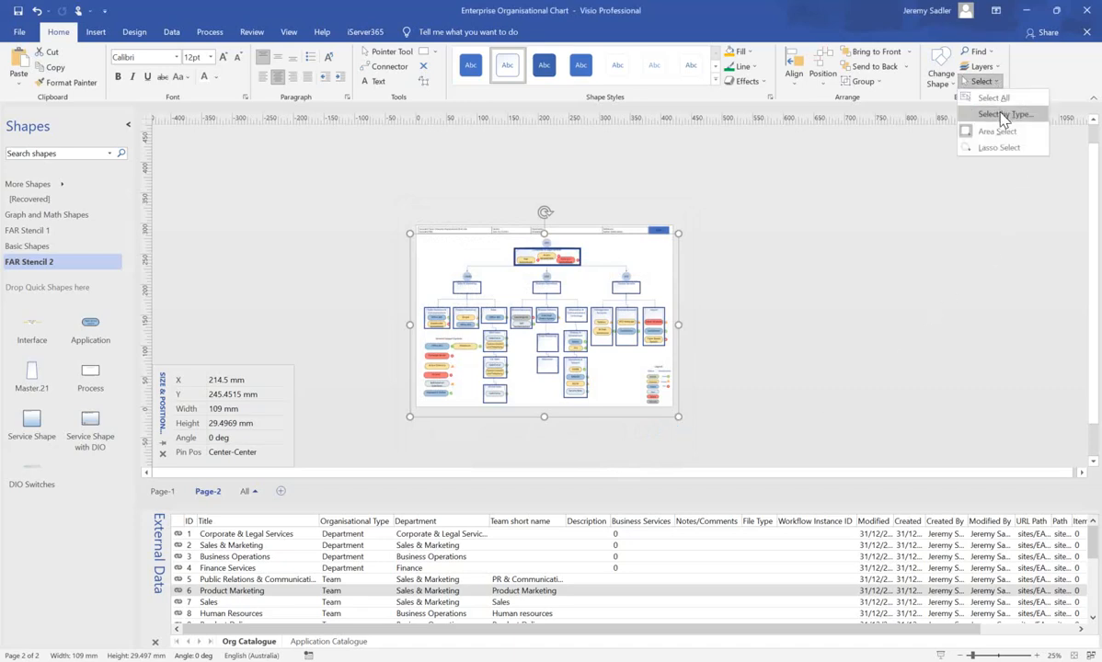
left_click(996, 113)
left_click(425, 346)
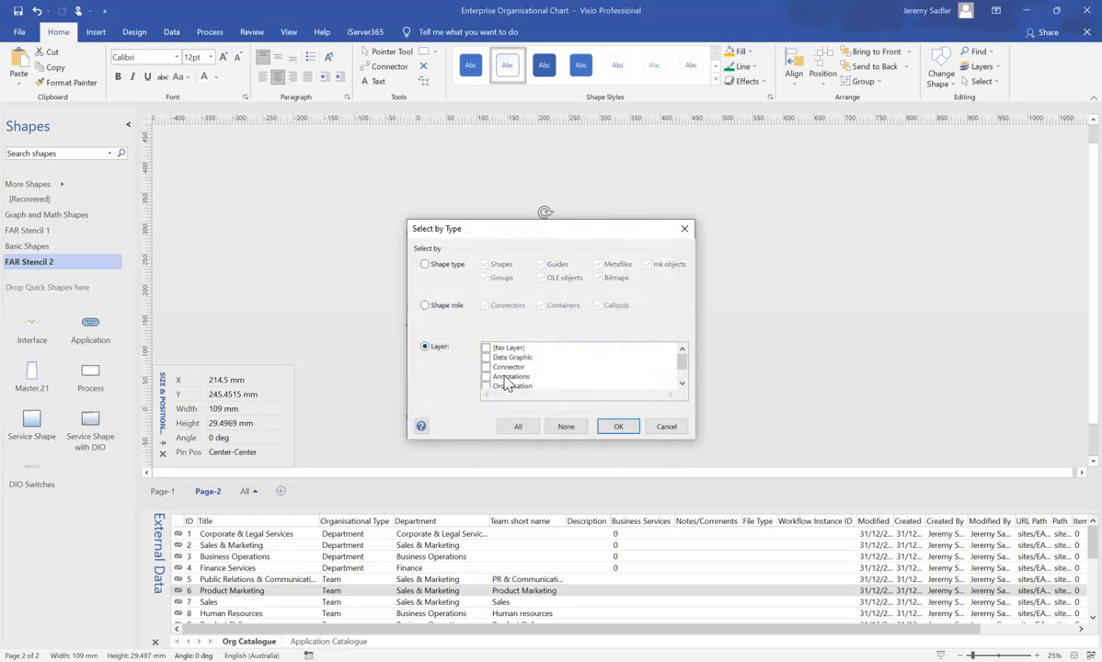
scroll(523, 382, "down", 1)
left_click(521, 378)
left_click(614, 427)
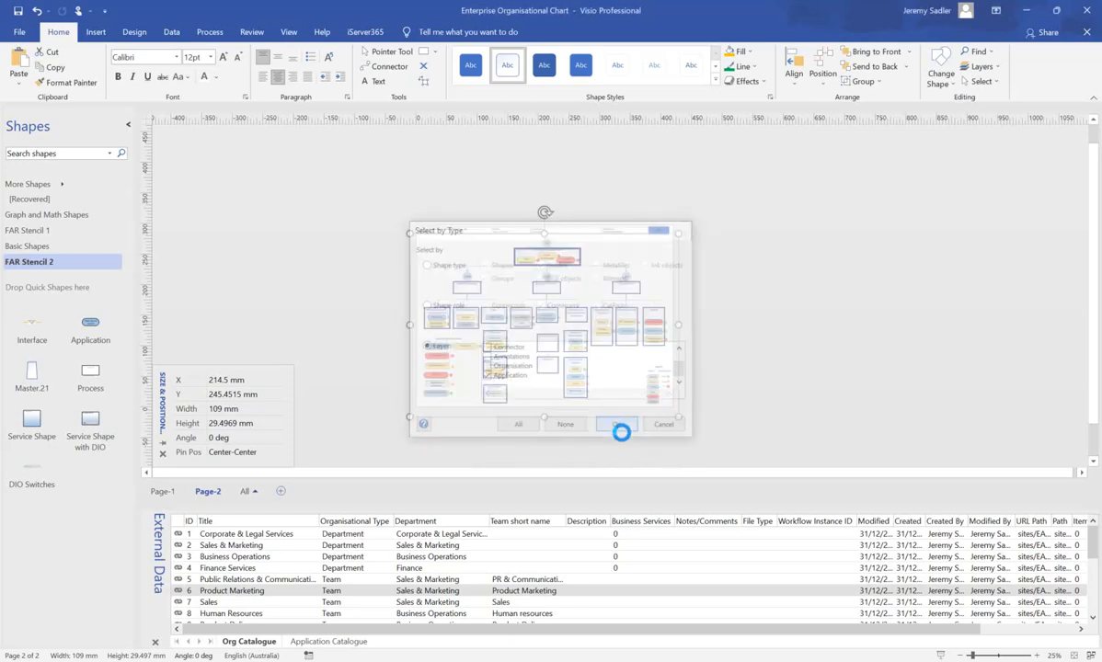
- Automatically link the Application Catalogue rows to the selected application shapes where Title equals Shape Text, replacing existing links, and check the rows' link markers
left_click(322, 642)
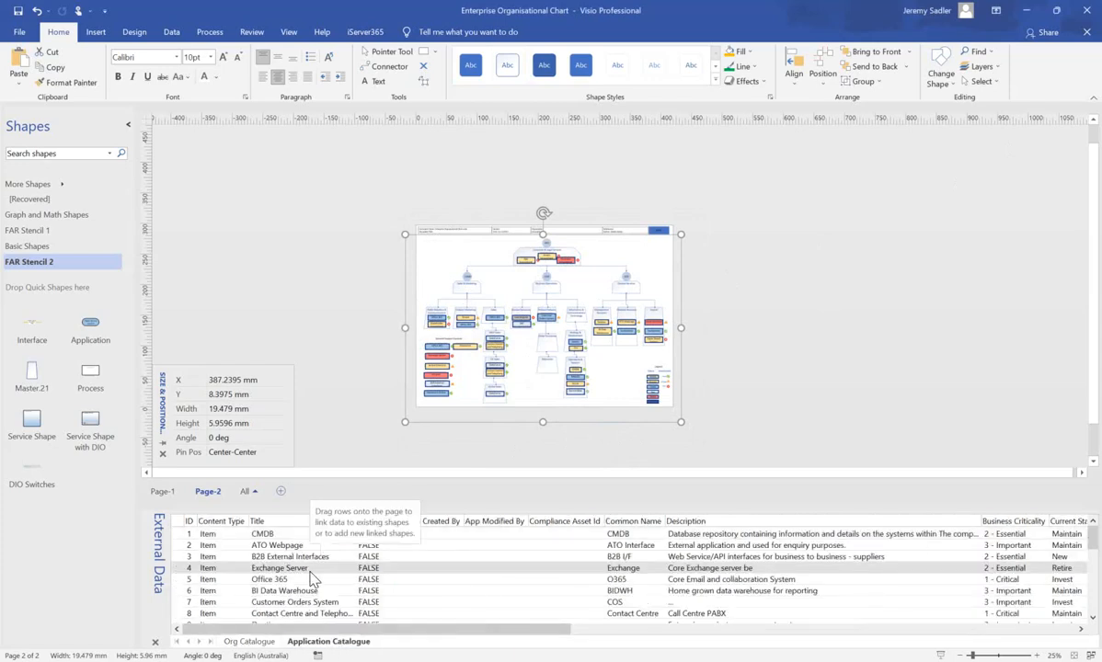
right_click(310, 567)
left_click(357, 462)
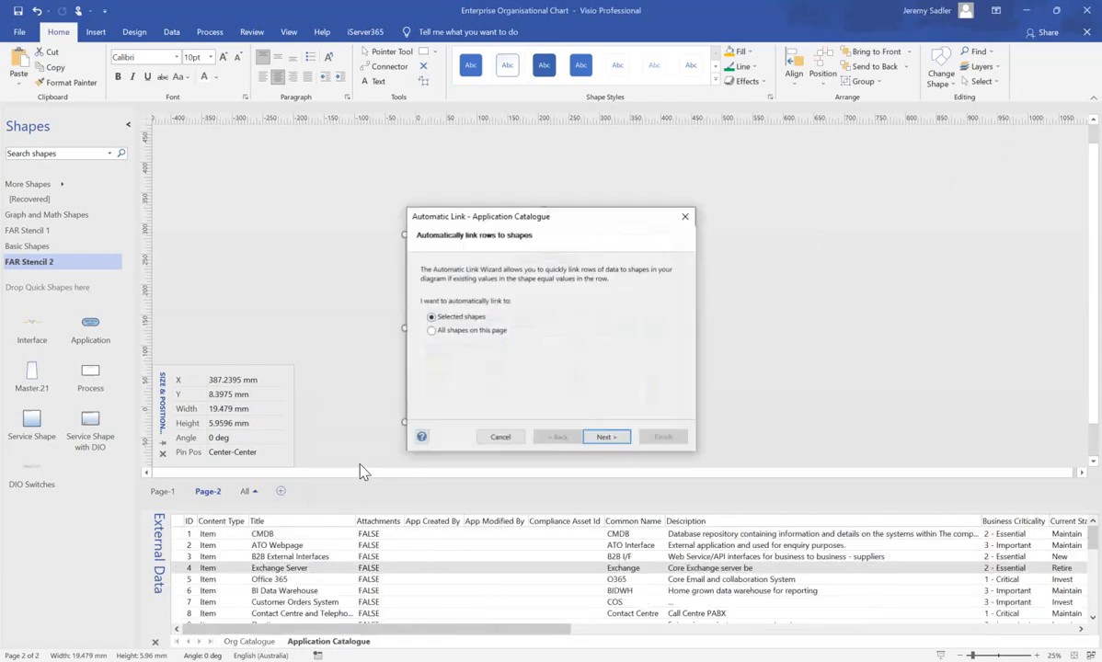
left_click(608, 437)
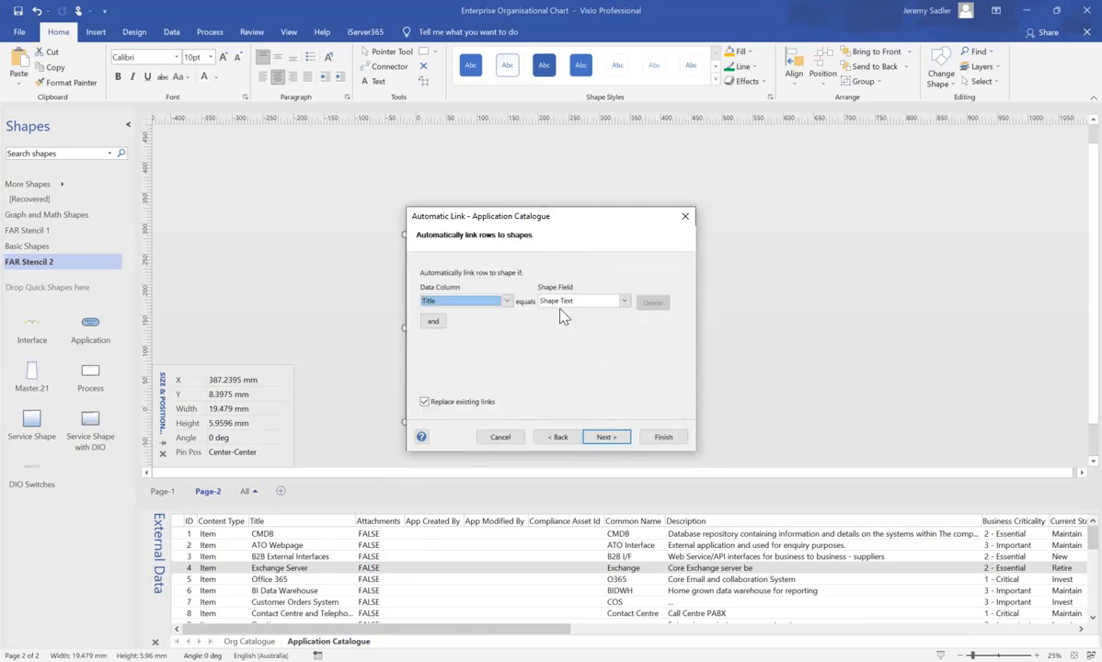
left_click(606, 437)
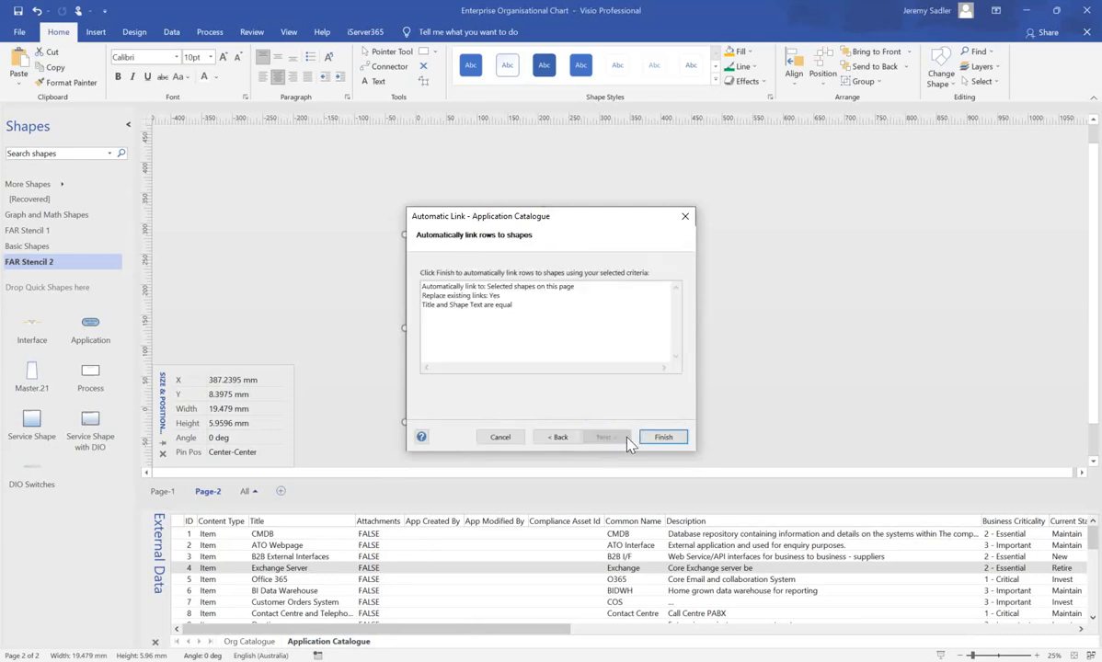
left_click(663, 438)
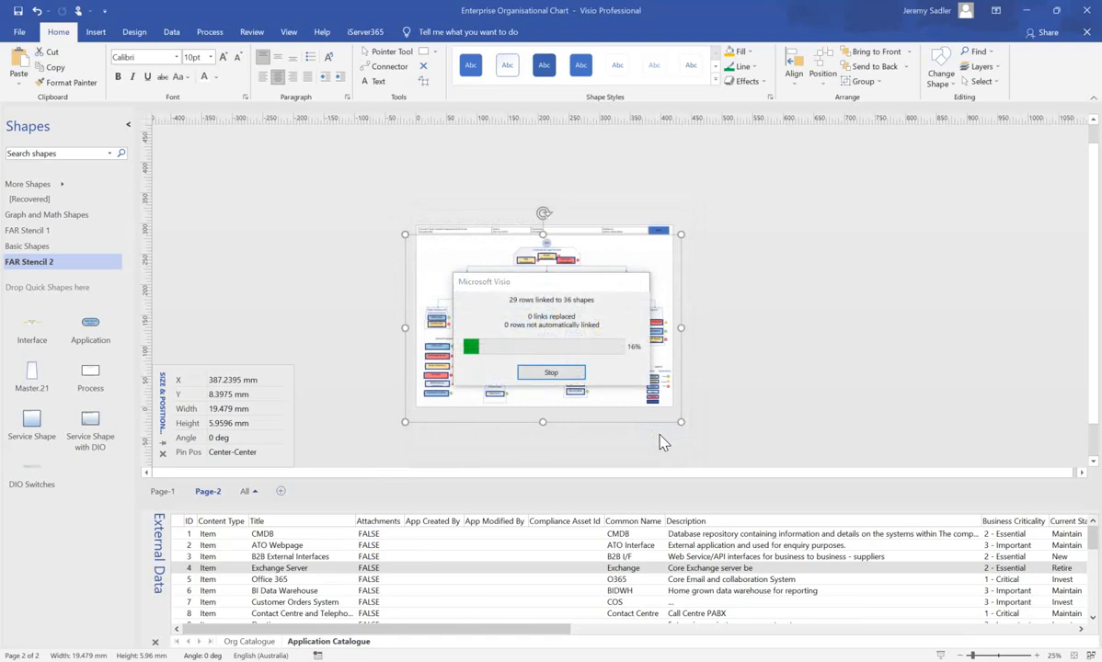
key("Return")
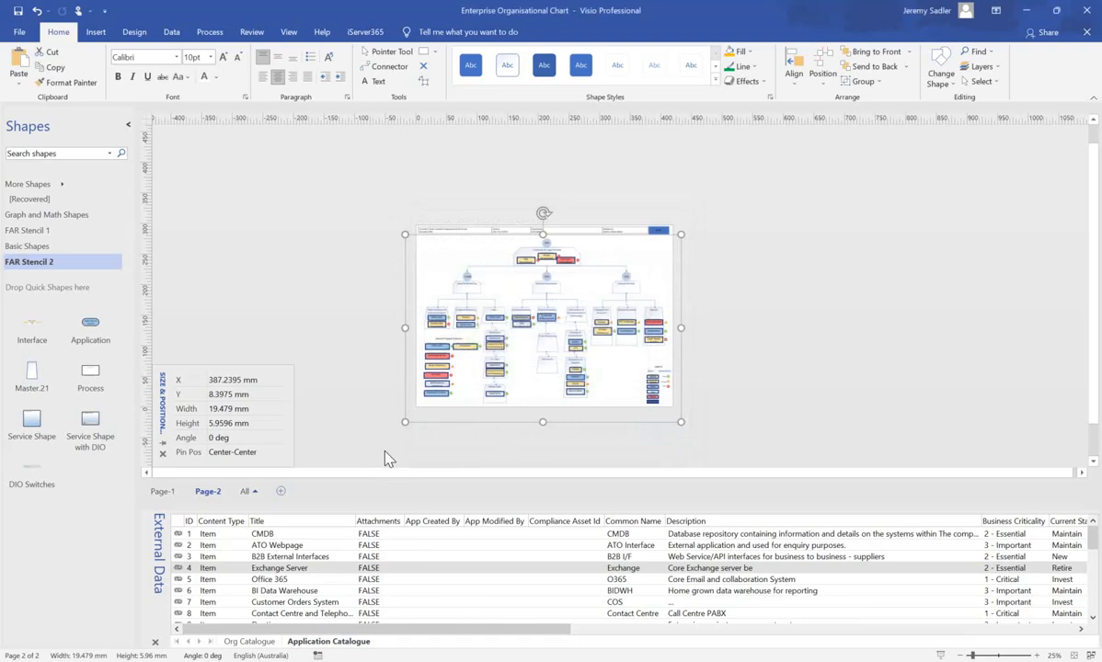
scroll(248, 576, "down", 3)
scroll(245, 573, "up", 3)
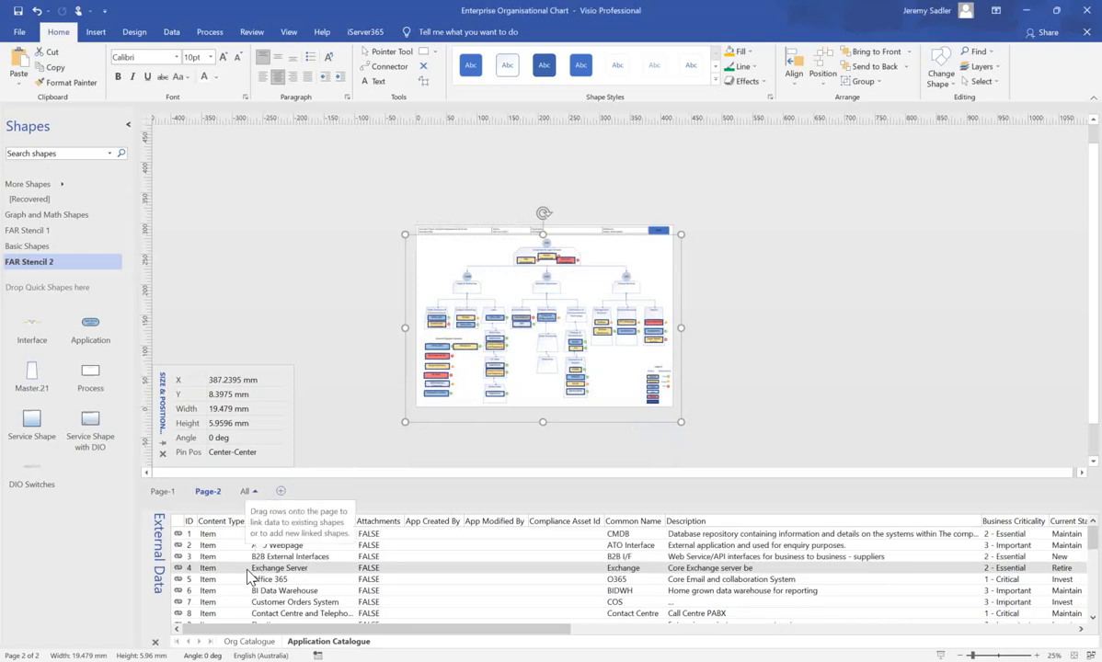
- Deselect the shapes, save the Enterprise Organisational Chart drawing and close it
left_click(277, 286)
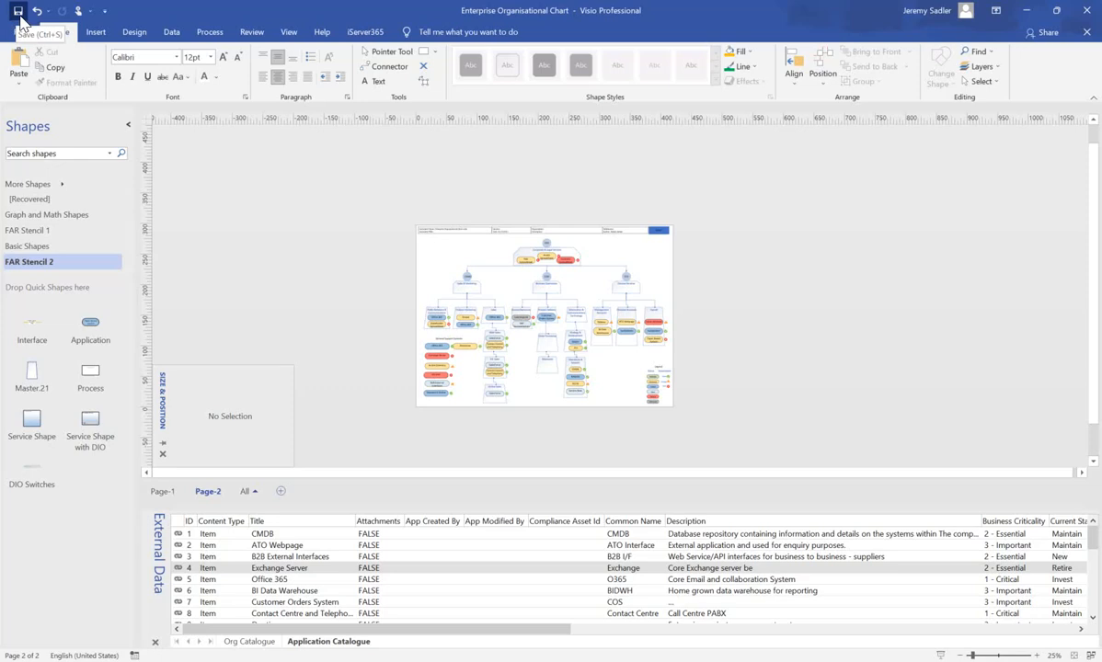
left_click(18, 11)
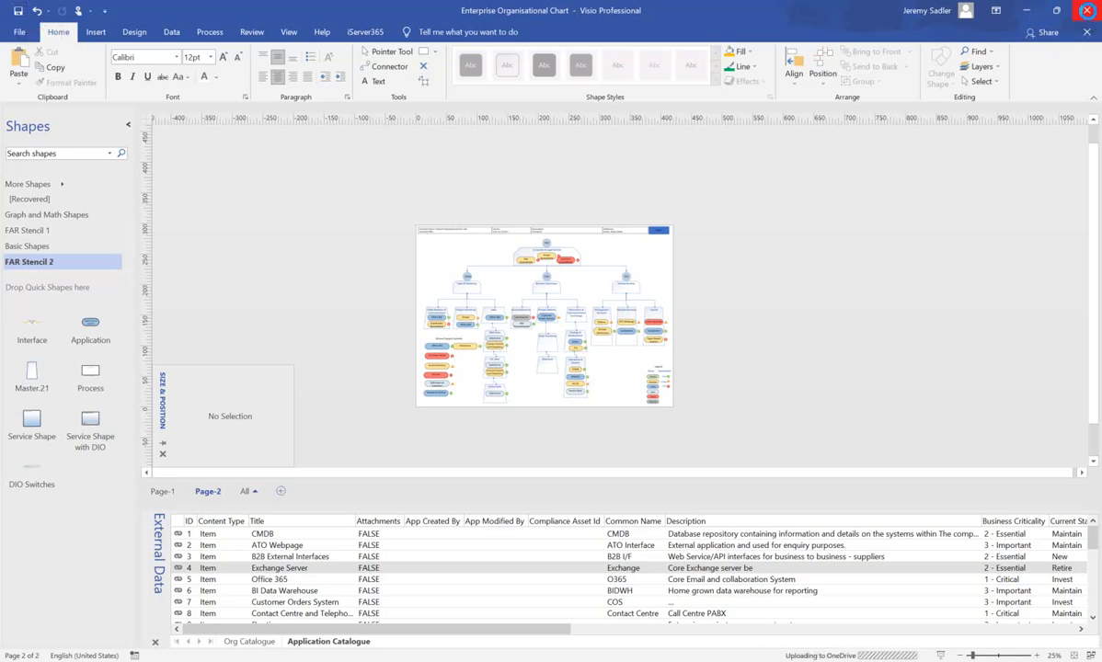
left_click(1087, 10)
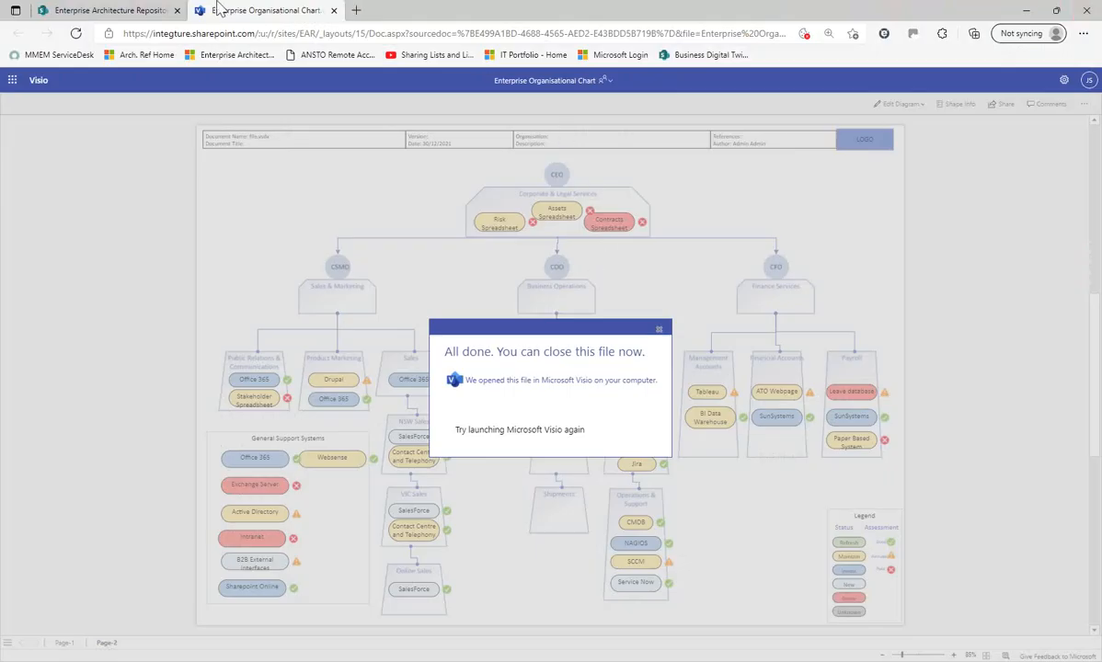
- Return to the Enterprise Architecture Repository site in SharePoint and put its home page into edit mode
left_click(120, 10)
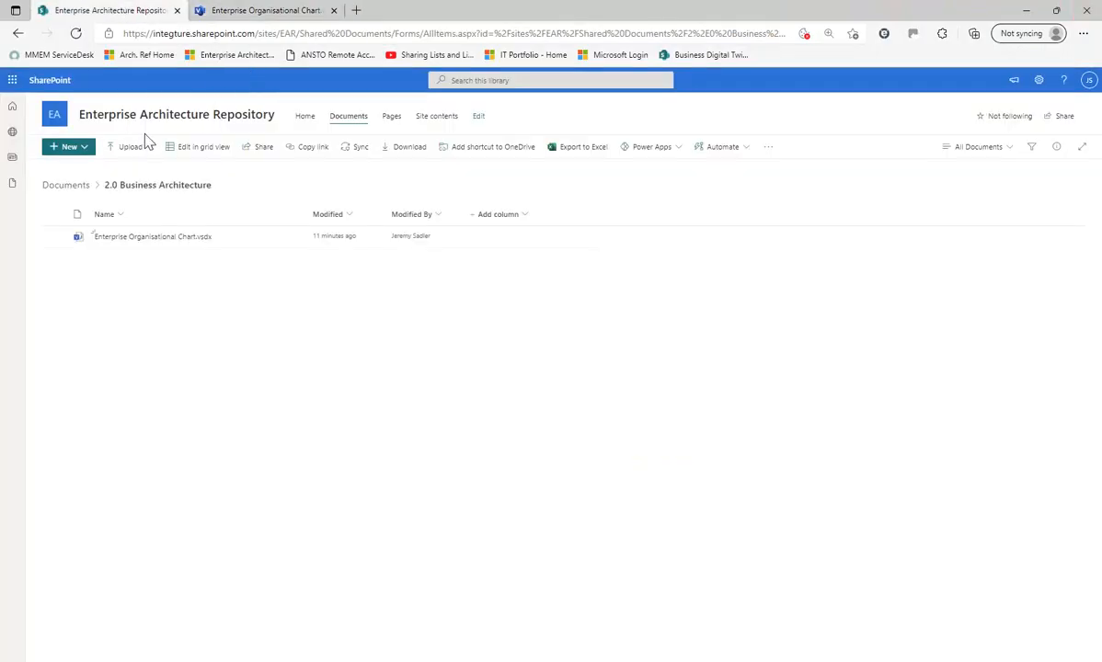
left_click(56, 117)
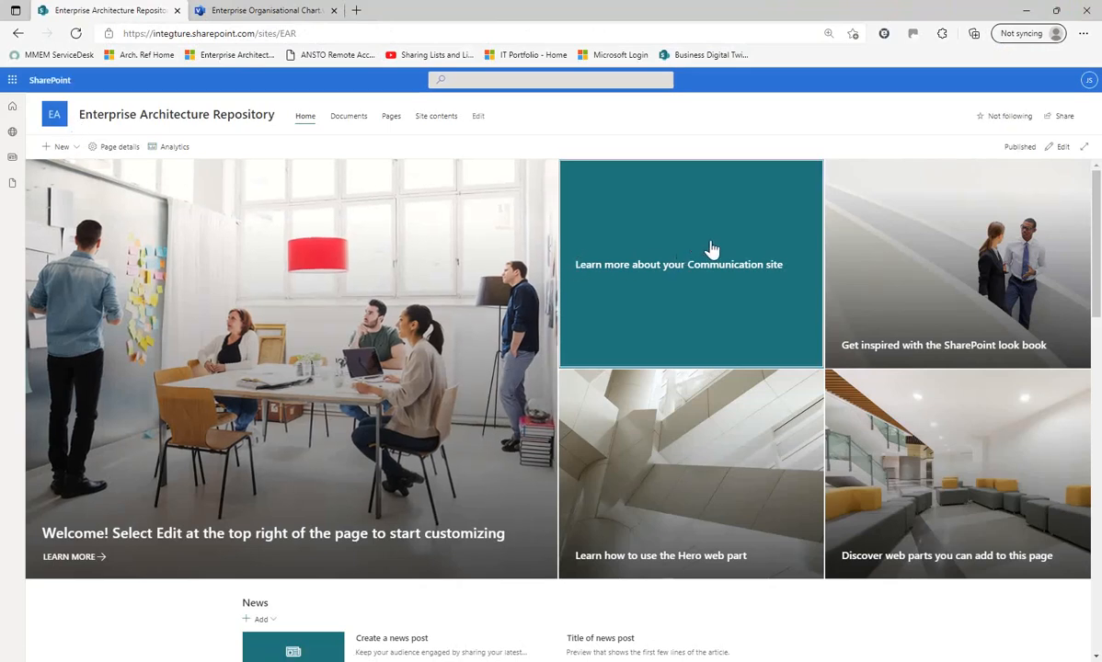
left_click(1060, 148)
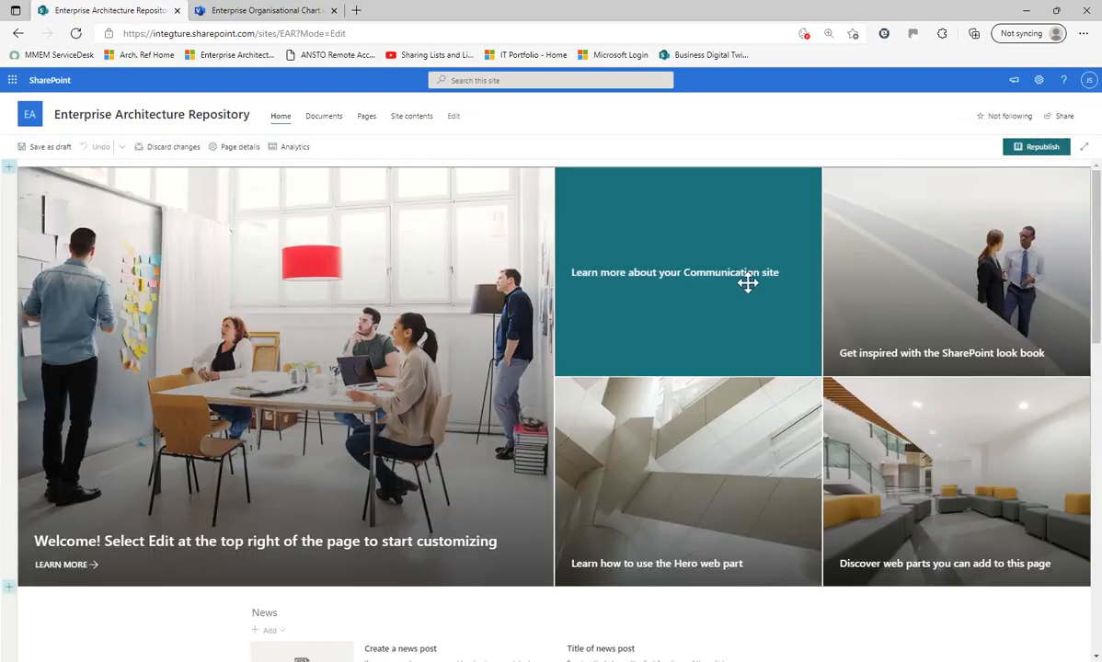
- Point the "Learn more about your Communication site" hero tile's link to the recent document Enterprise Organisational Chart
left_click(750, 286)
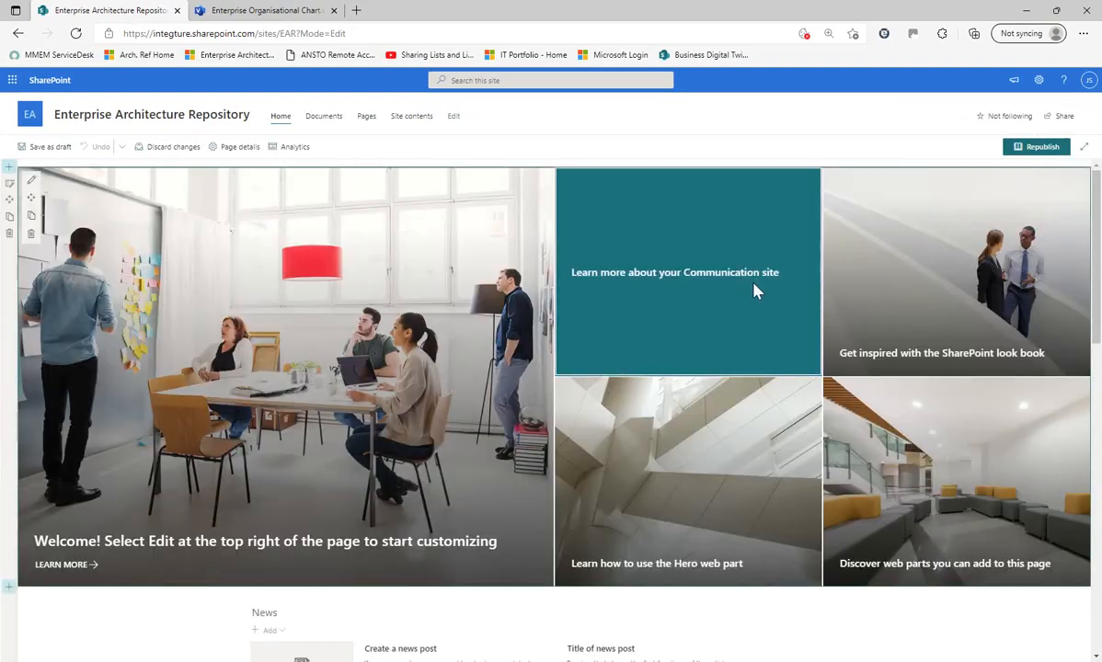
left_click(747, 293)
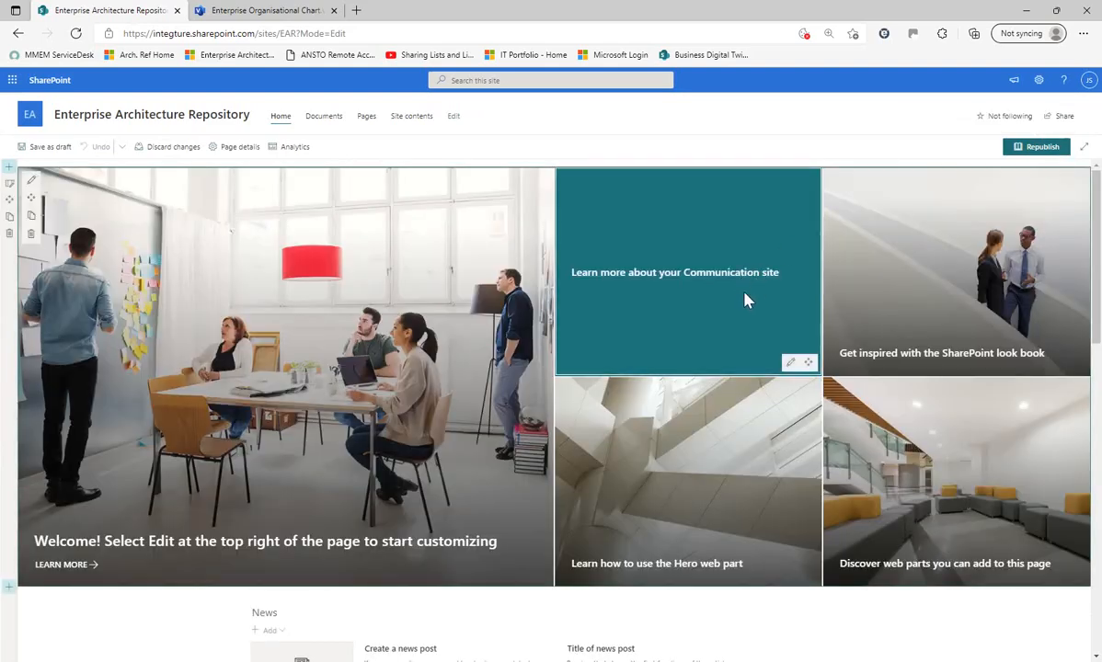
left_click(790, 364)
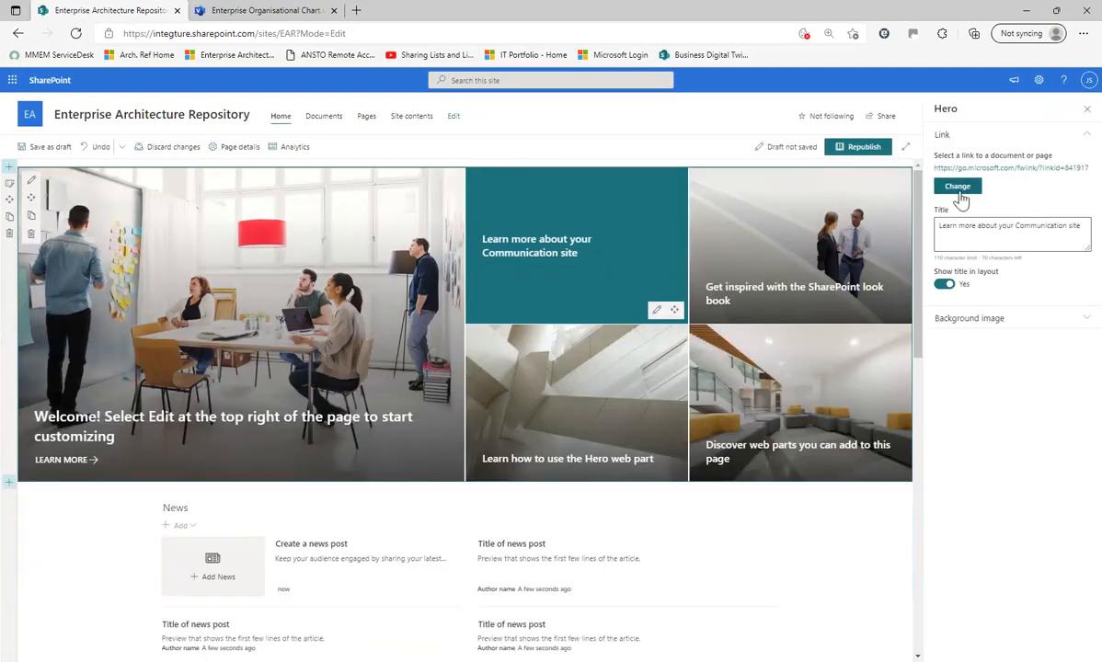
left_click(960, 188)
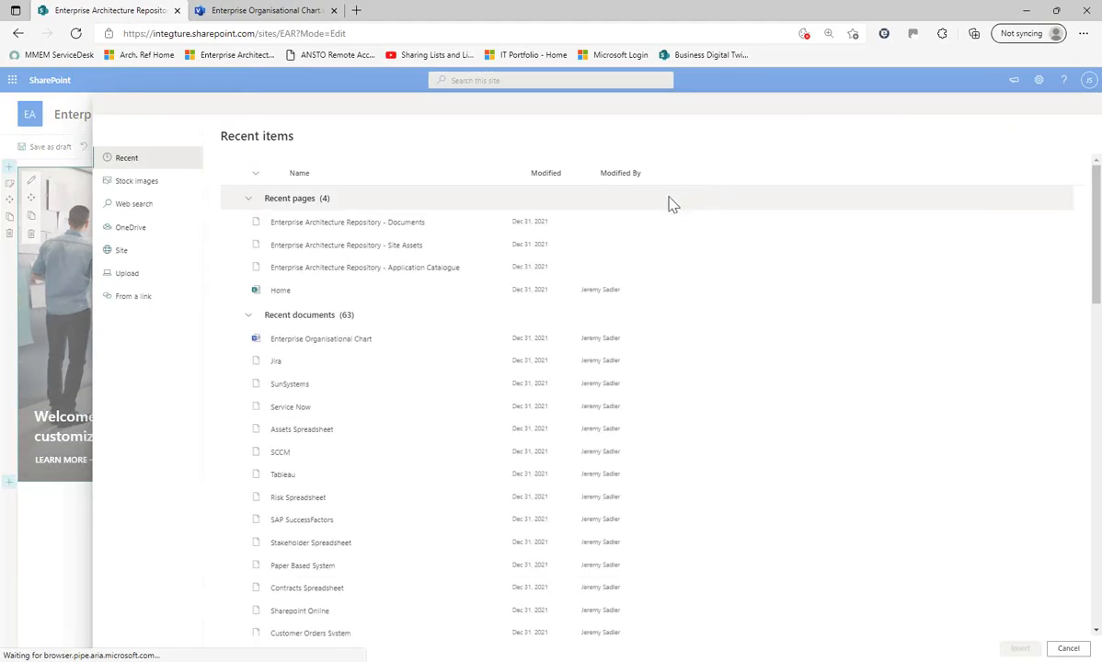
left_click(325, 348)
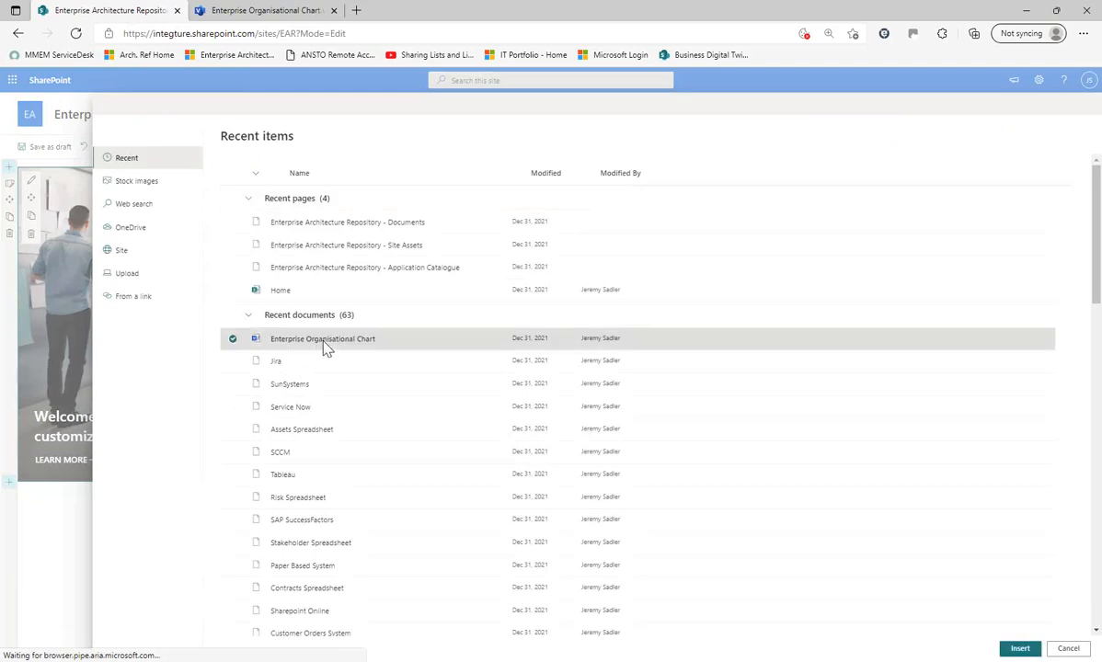
left_click(1016, 649)
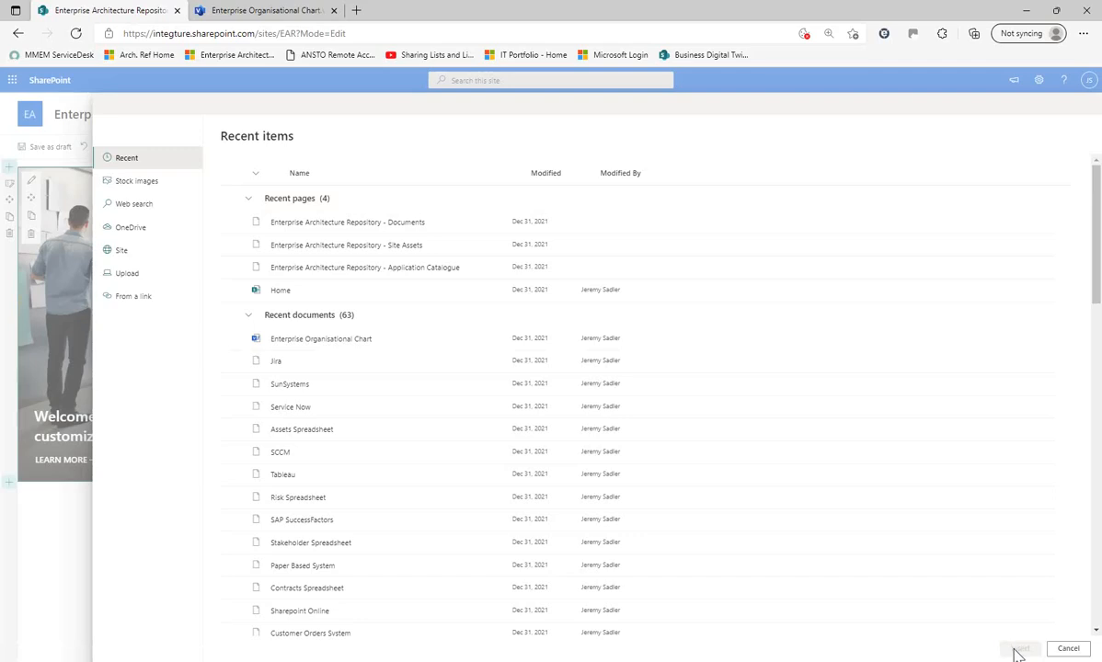
left_click(366, 346)
left_click(1021, 649)
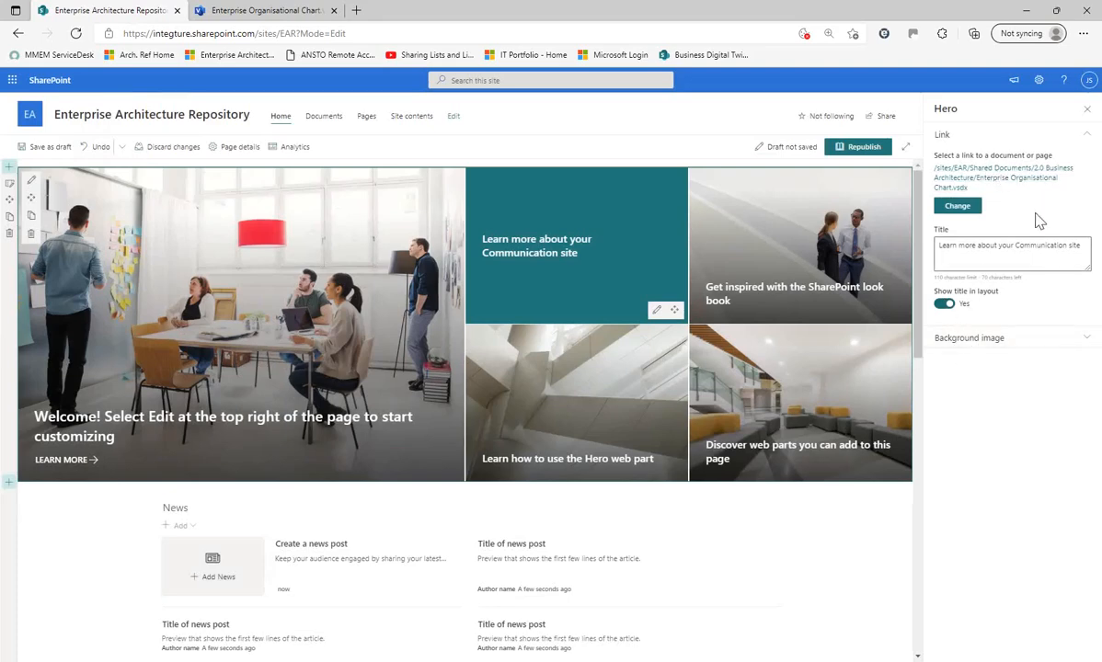
- Replace the hero tile's title with "Business Organisational Model"
left_click(980, 246)
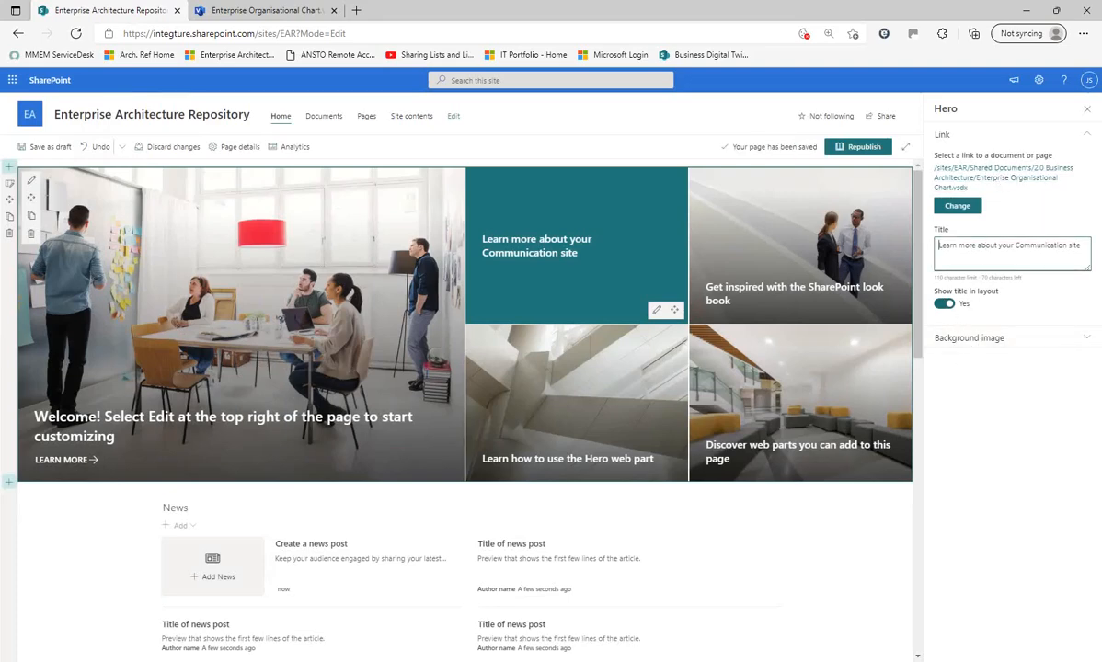
left_click_drag(938, 246, 1082, 246)
type("Business Organ")
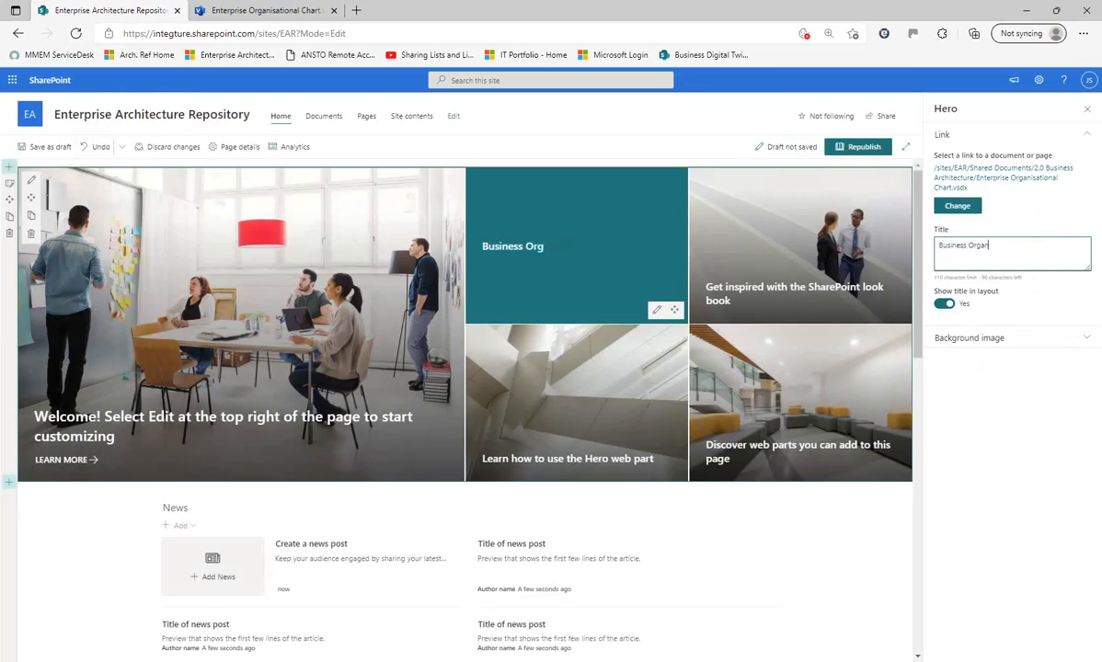
type("isational Model")
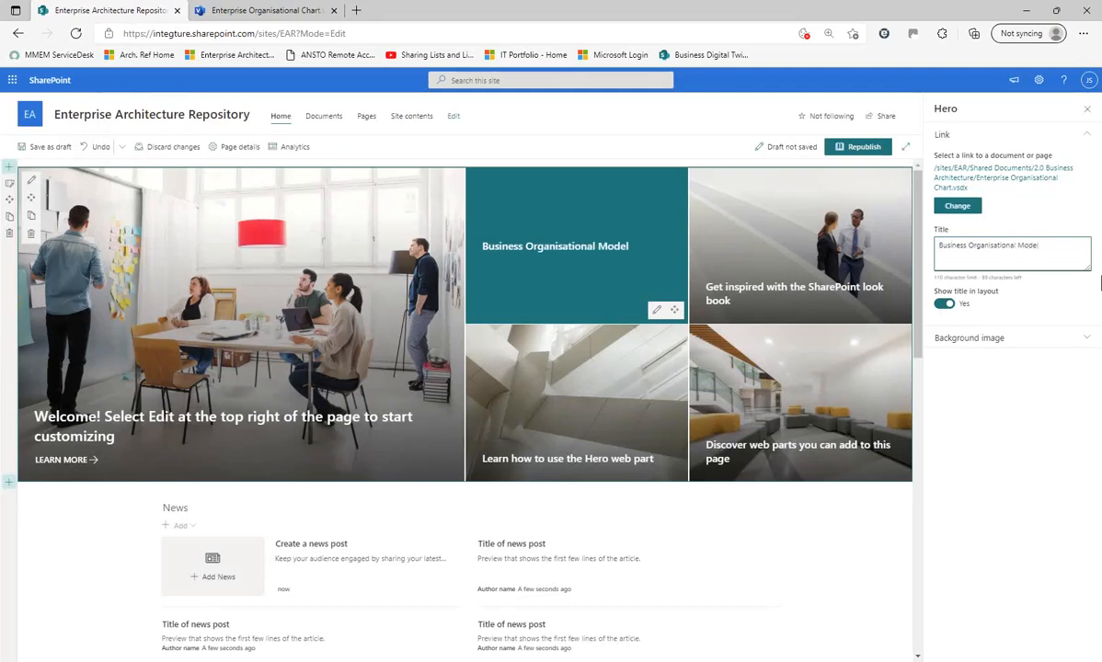
- Give the Business Organisational Model tile a custom background, the dark puzzle-pieces stock image found by searching "organisation", and republish the home page
left_click(1062, 339)
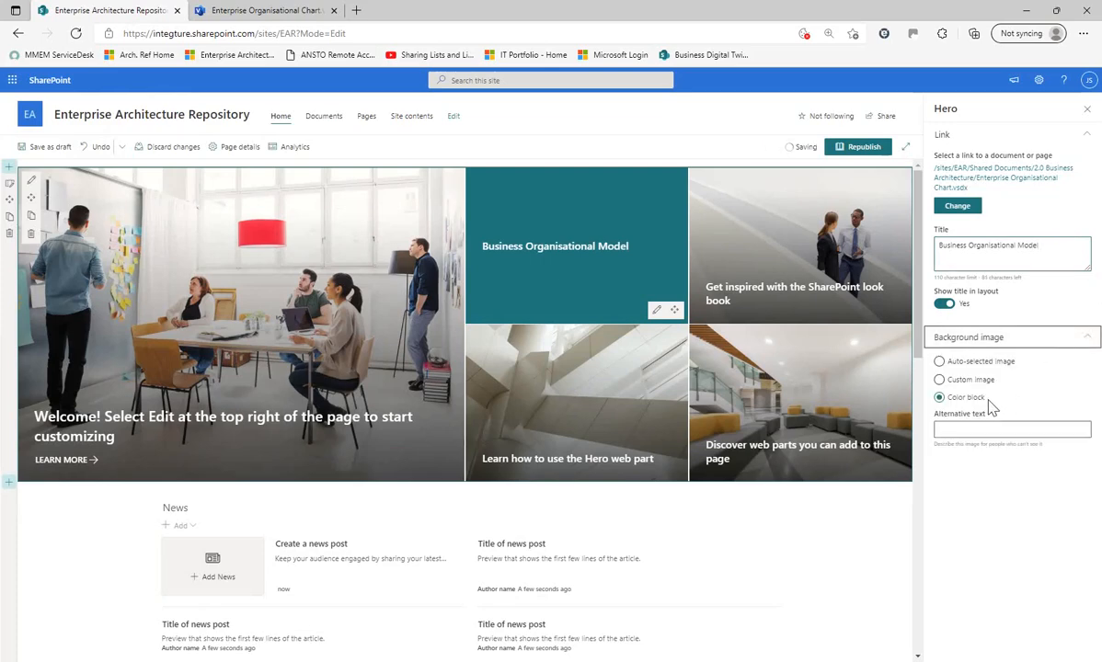
left_click(966, 396)
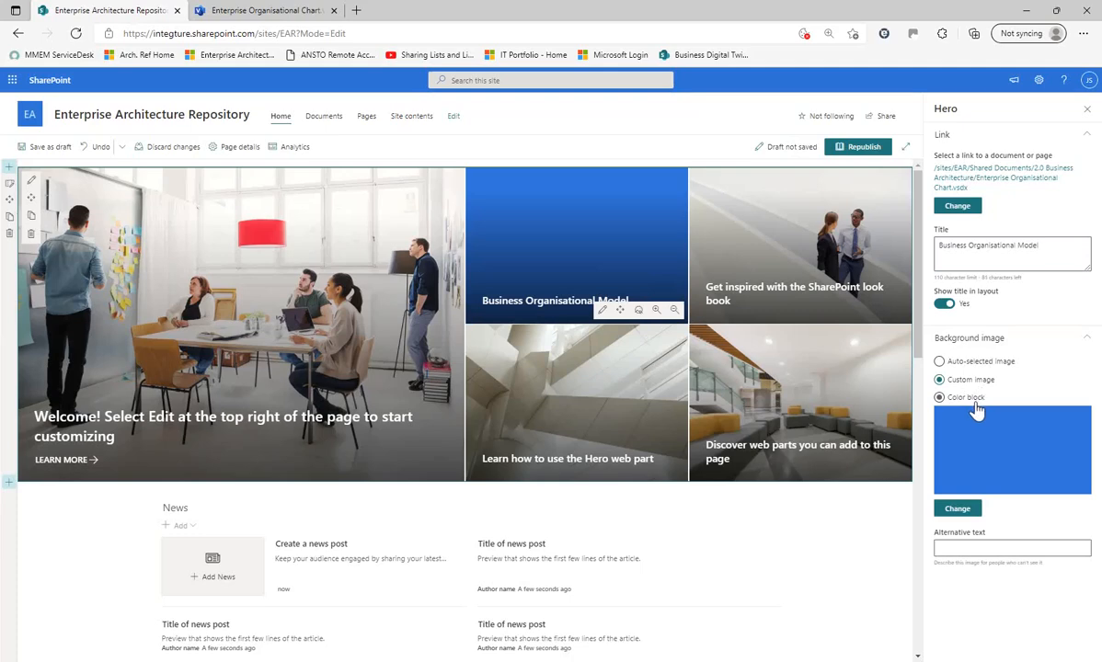
left_click(958, 510)
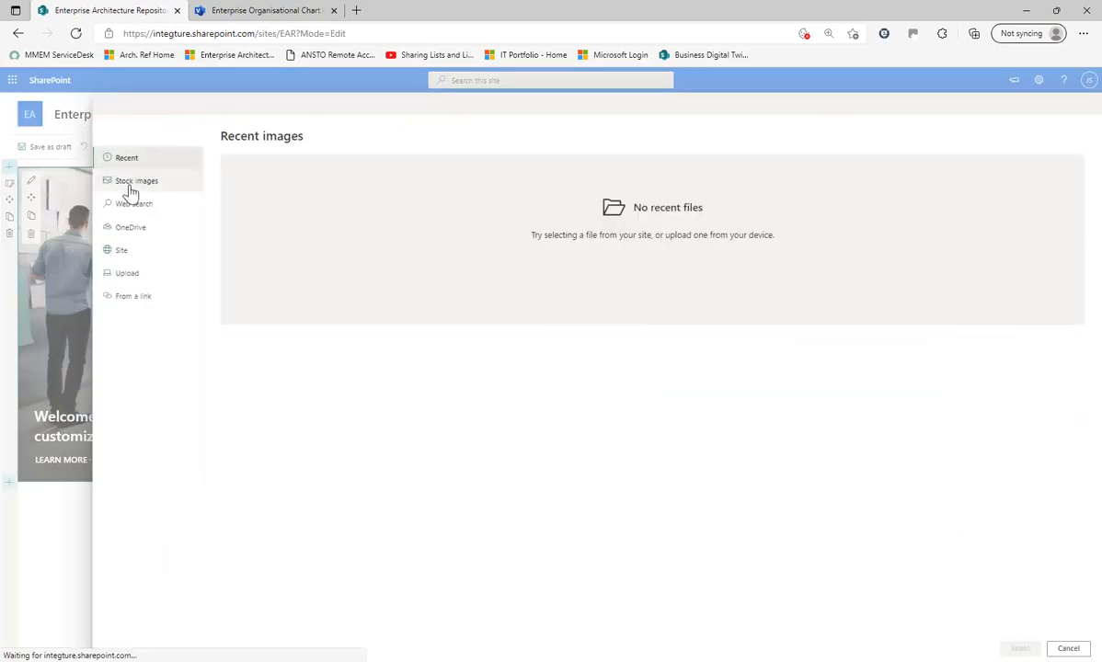
left_click(131, 190)
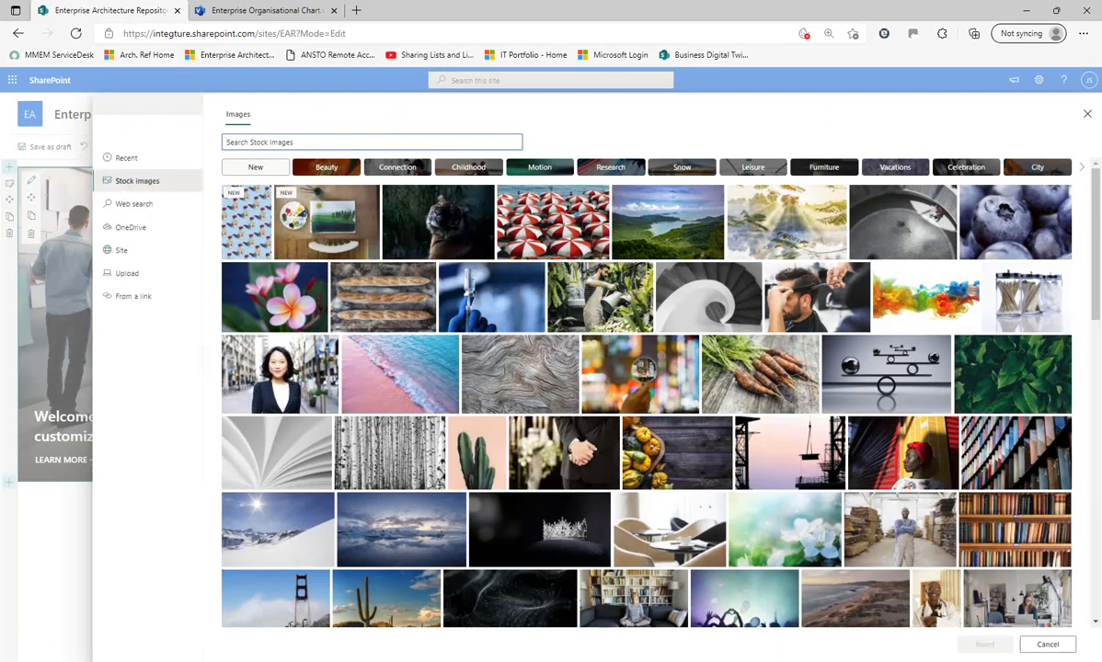
type("crg")
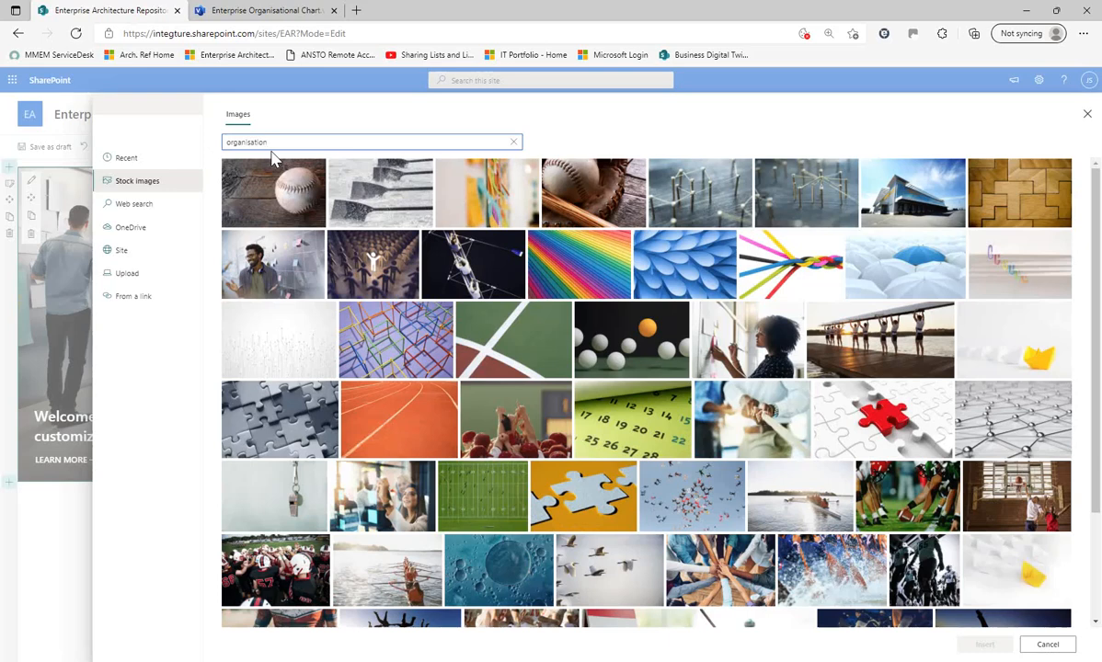
left_click(285, 412)
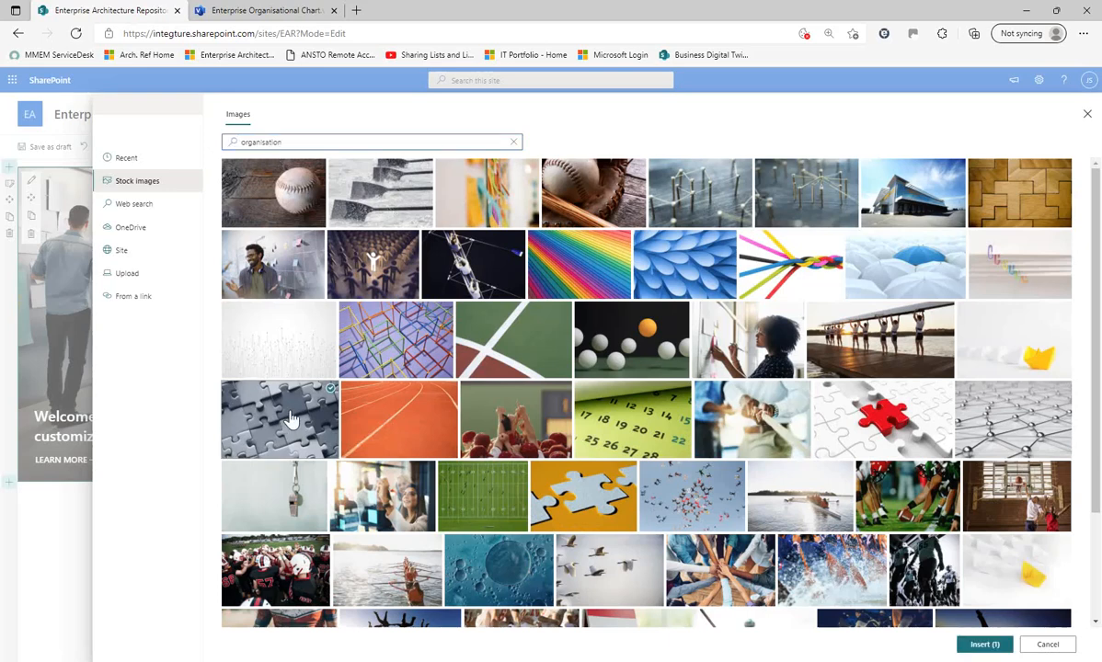
left_click(987, 648)
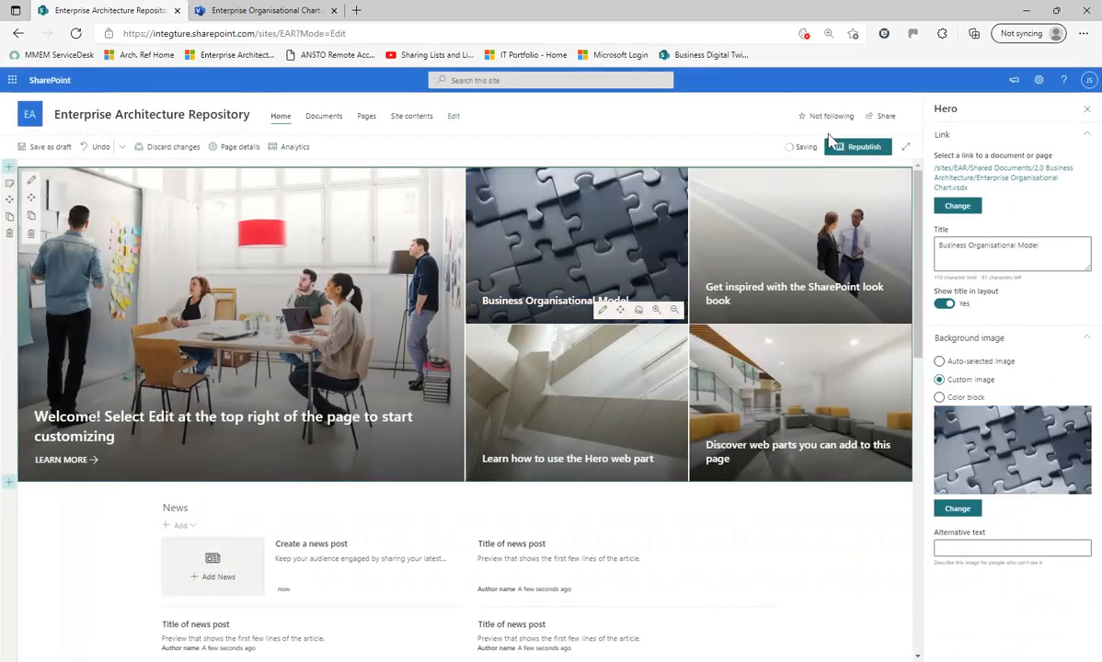
left_click(861, 147)
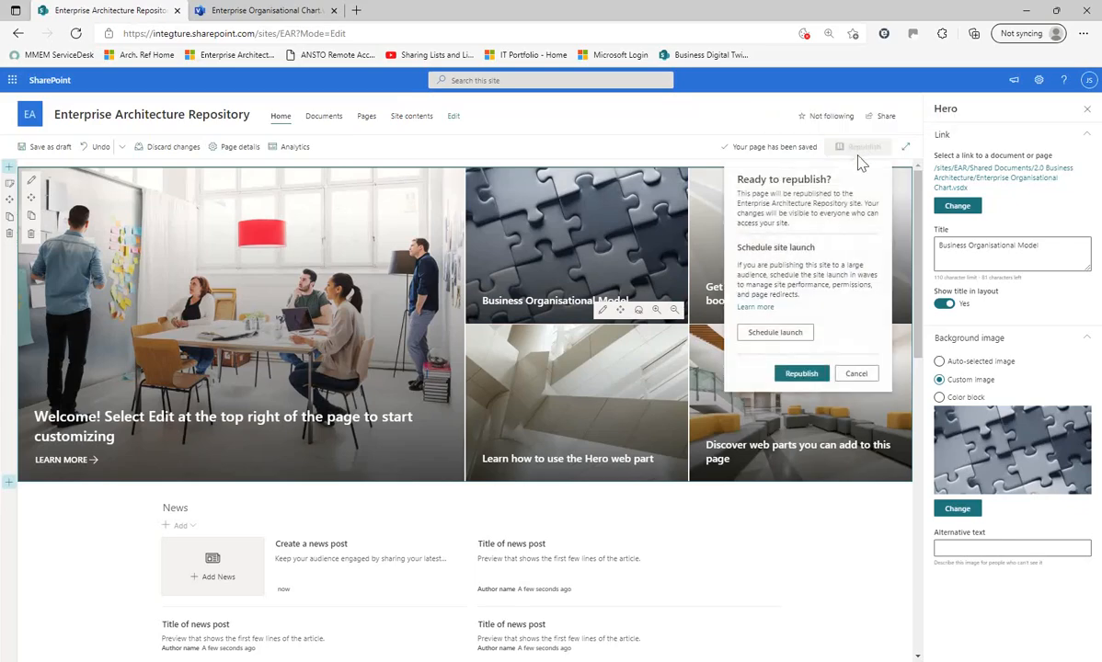
left_click(803, 373)
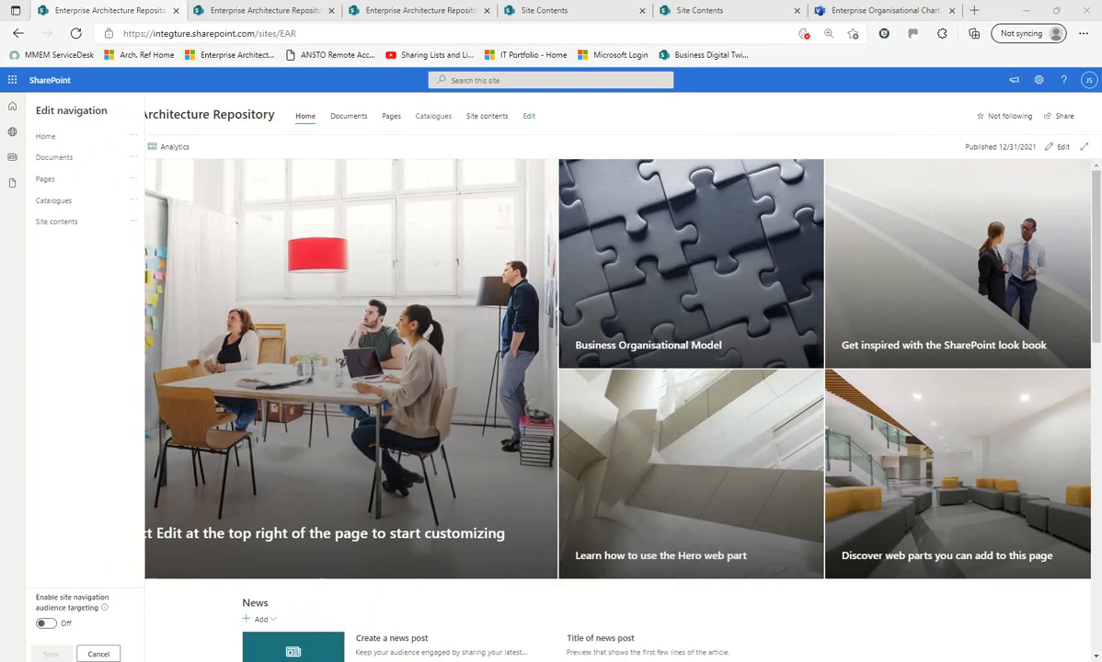
right_click(619, 661)
right_click(641, 660)
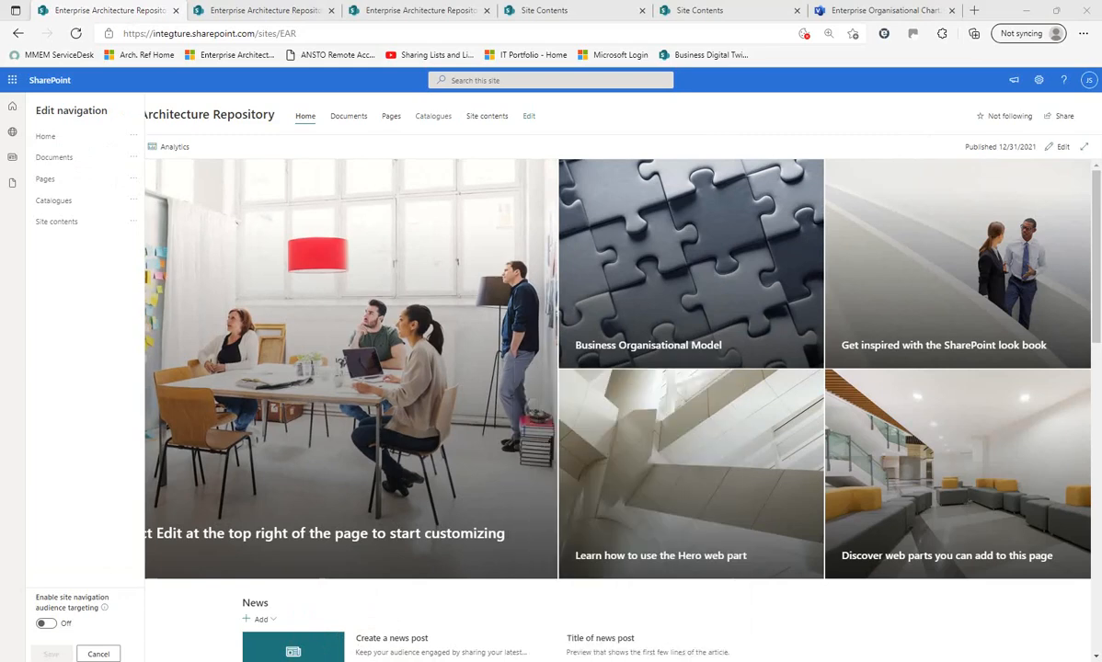